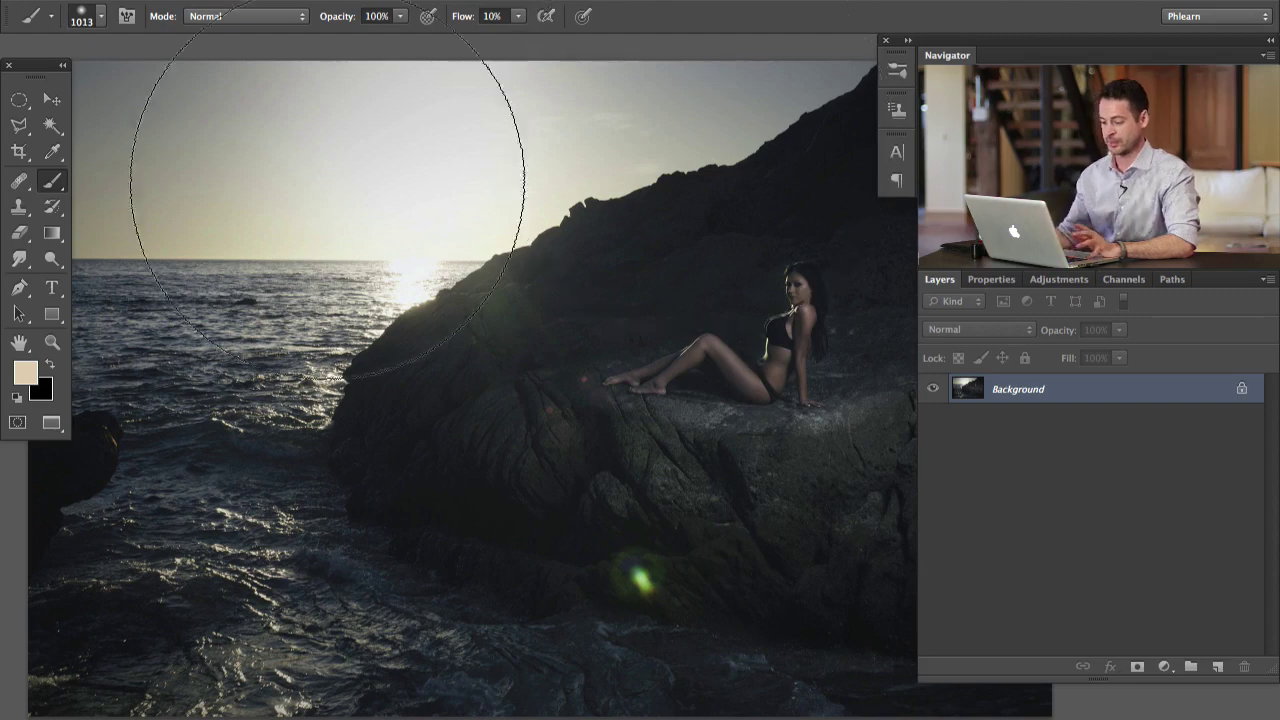
left_click_drag(637, 442, 434, 428)
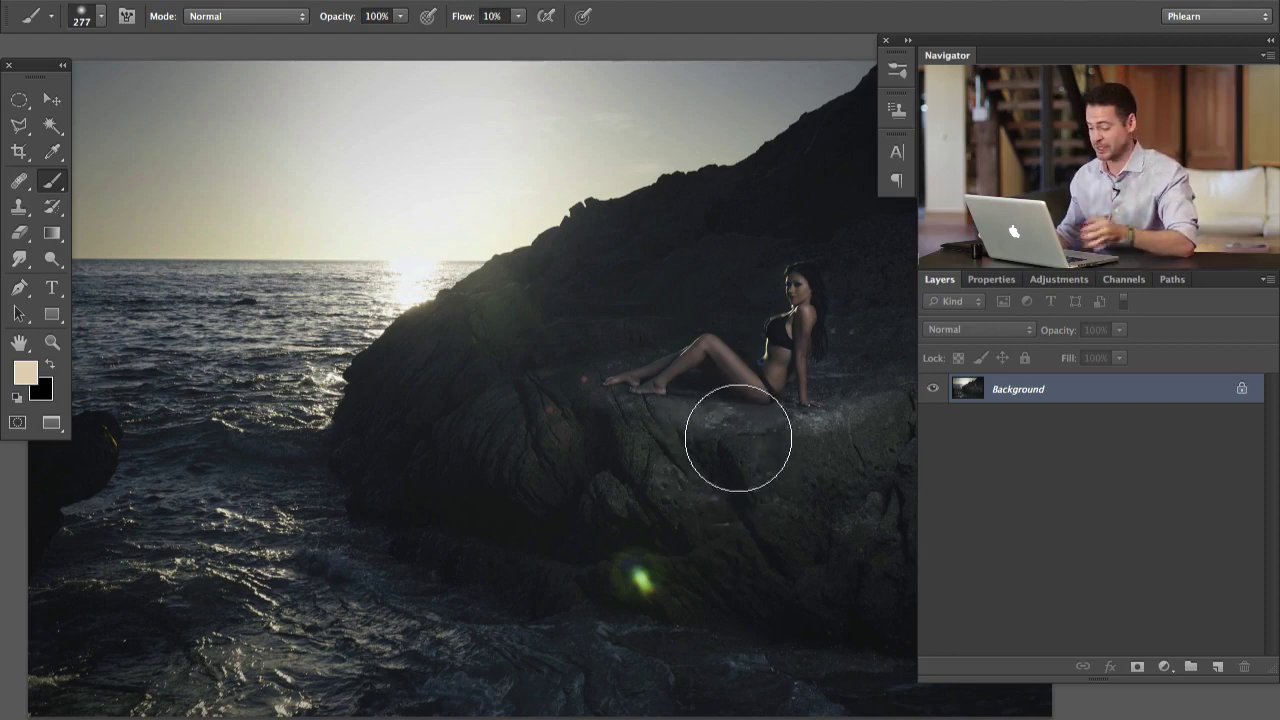
mouse_move(690, 447)
left_mouse_down()
mouse_move(636, 411)
mouse_move(651, 409)
mouse_move(506, 451)
left_mouse_up()
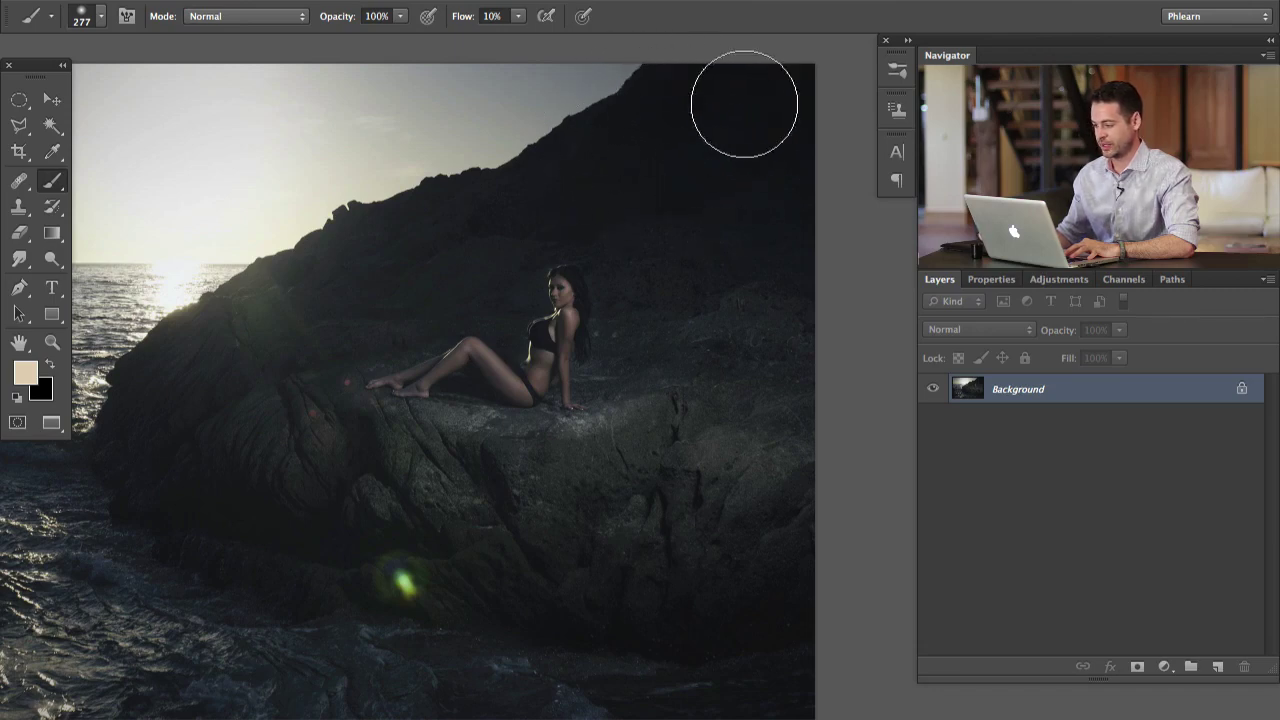
scroll(564, 624, "left", 5)
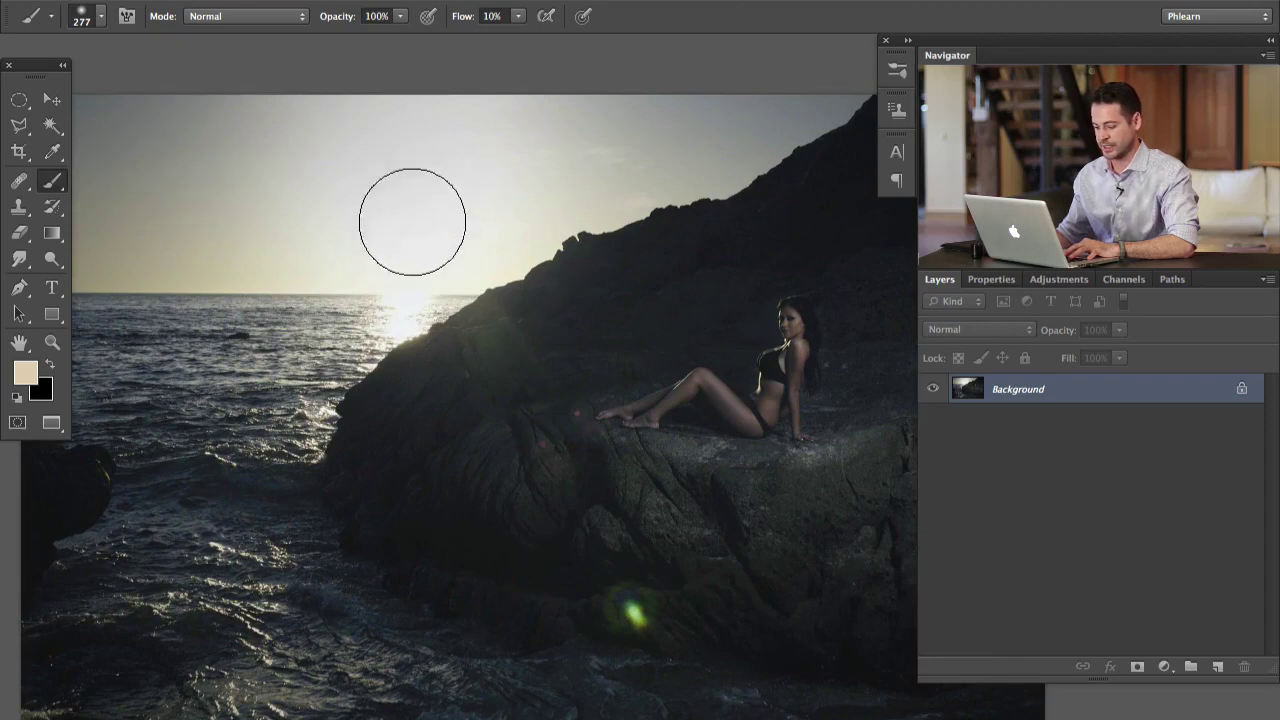
left_click_drag(505, 385, 443, 381)
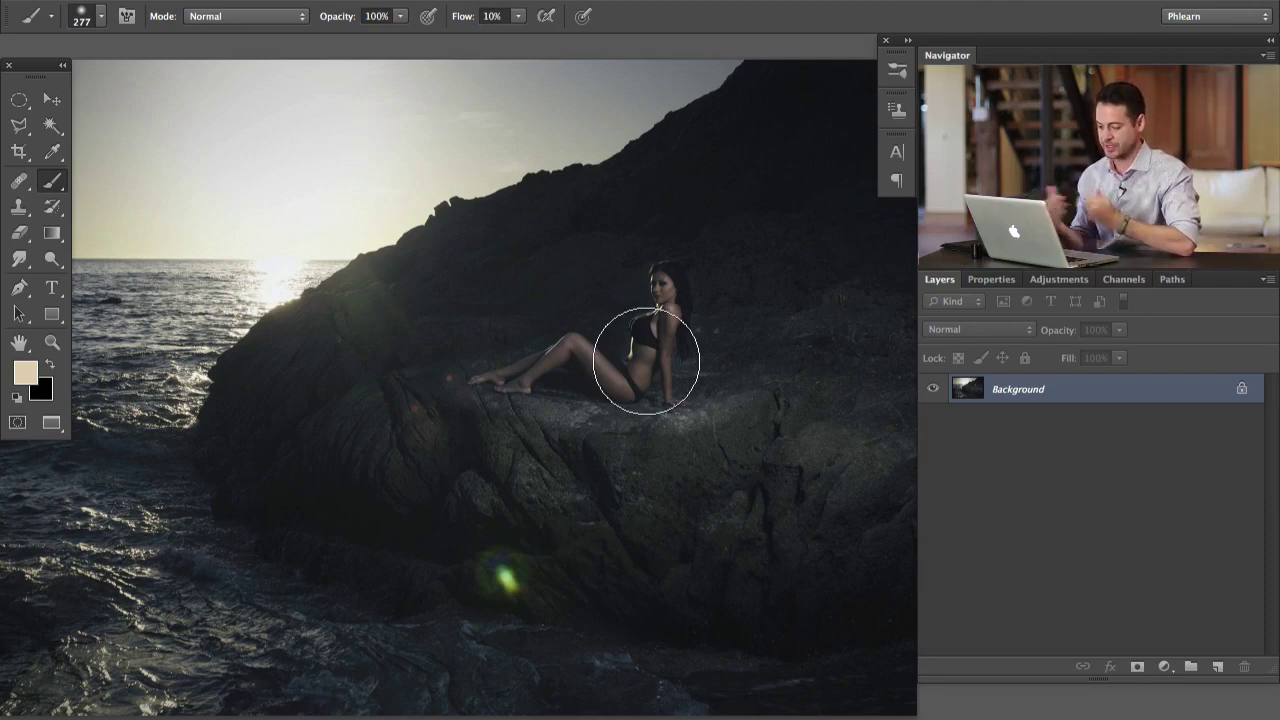
mouse_move(486, 334)
left_mouse_down()
mouse_move(575, 327)
mouse_move(578, 338)
left_mouse_up()
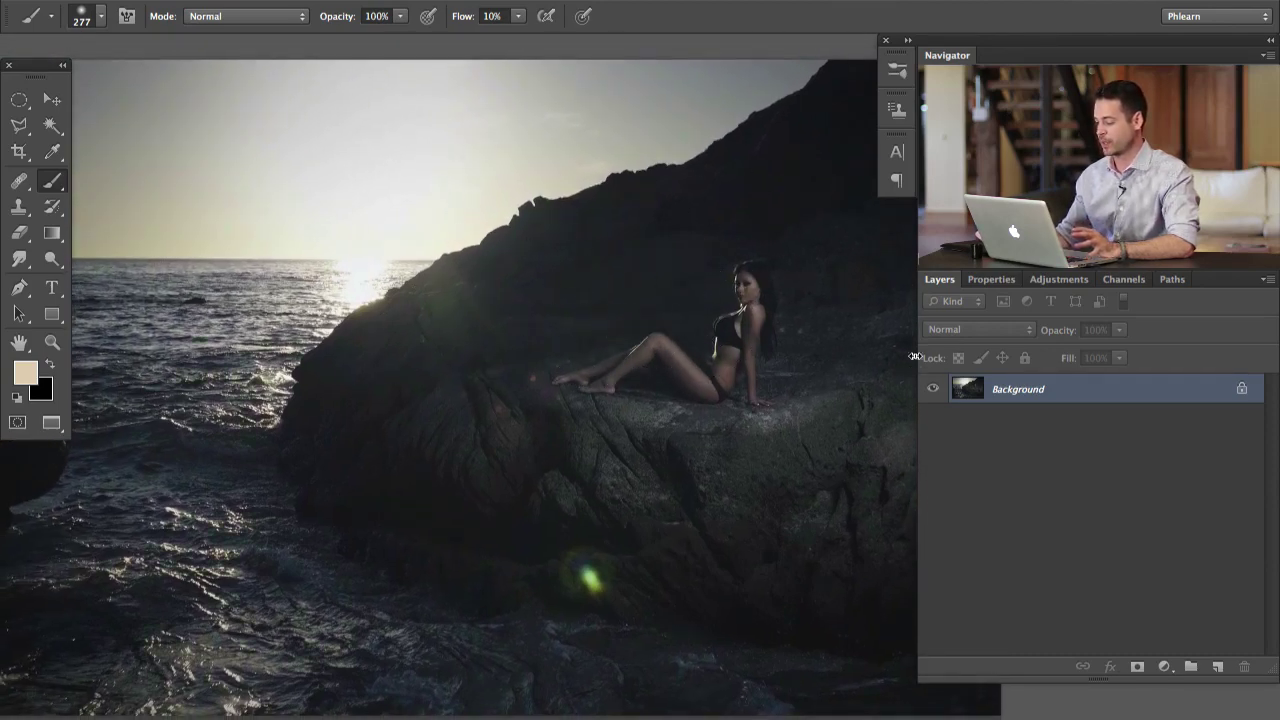
- Duplicate the Background layer and open the Shadows/Highlights adjustment on the copy
key("ctrl+j")
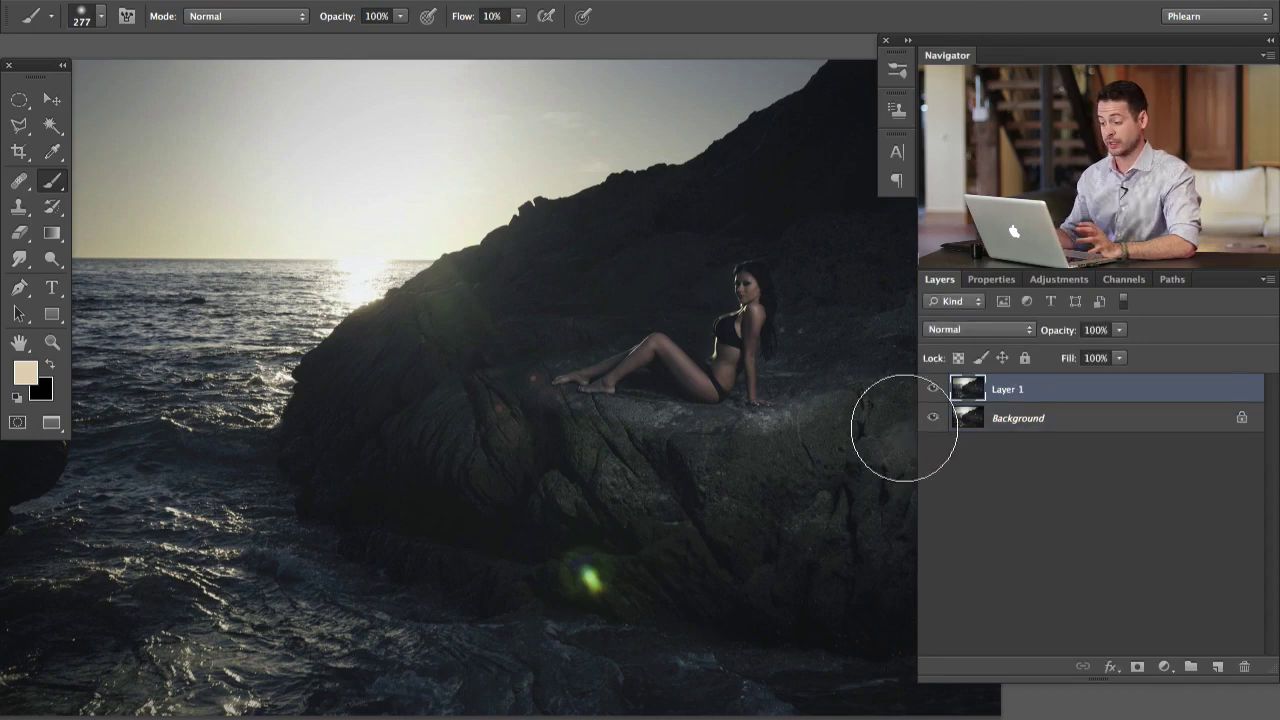
left_click(250, 2)
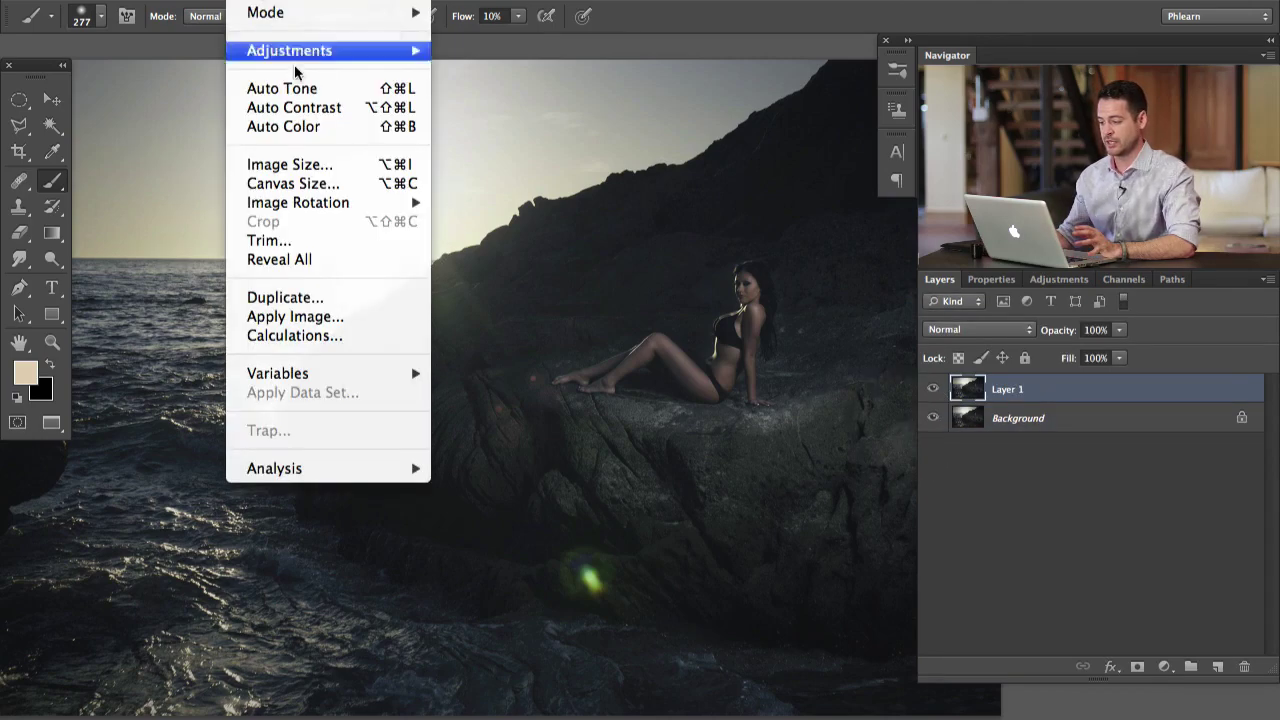
mouse_move(298, 58)
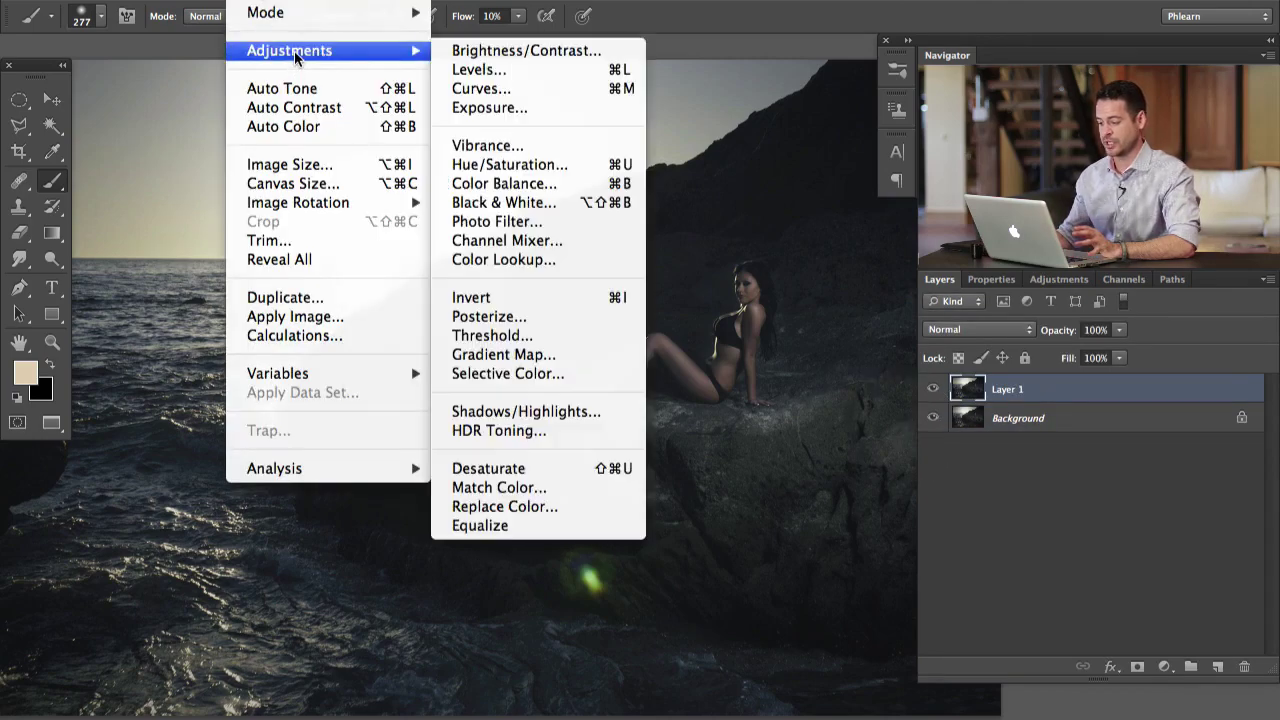
left_click(566, 413)
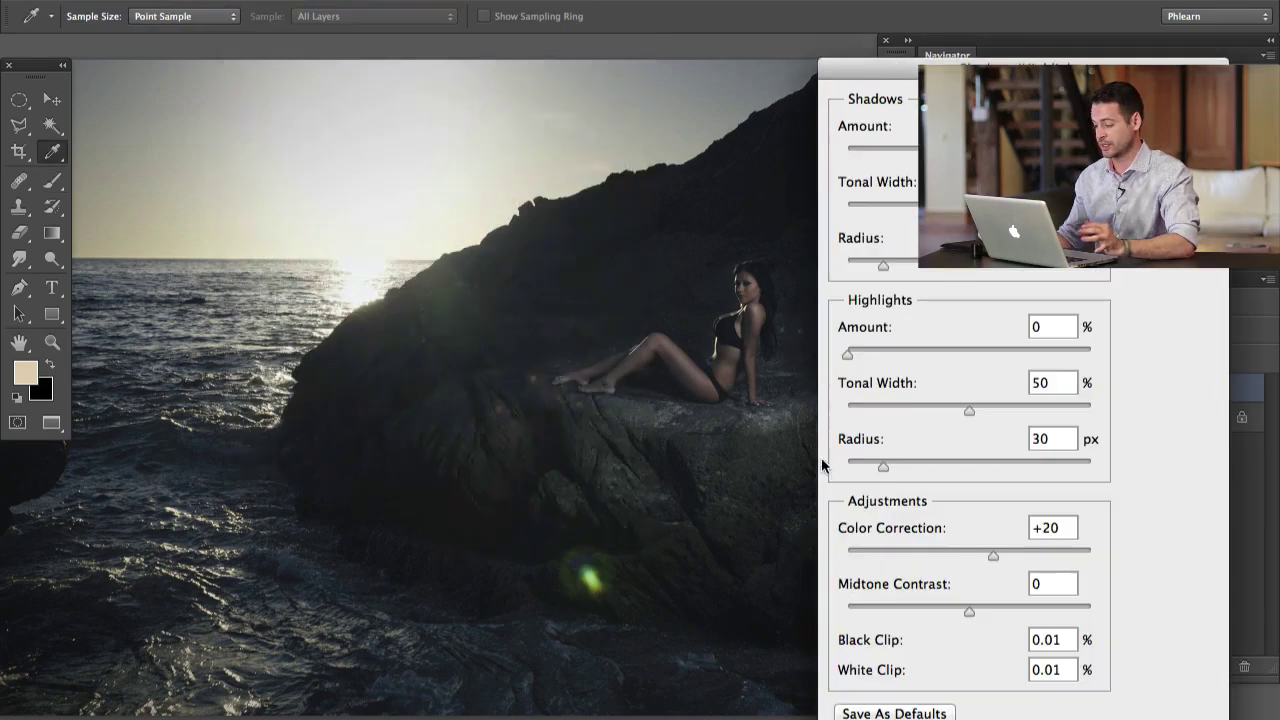
left_click_drag(944, 62, 192, 56)
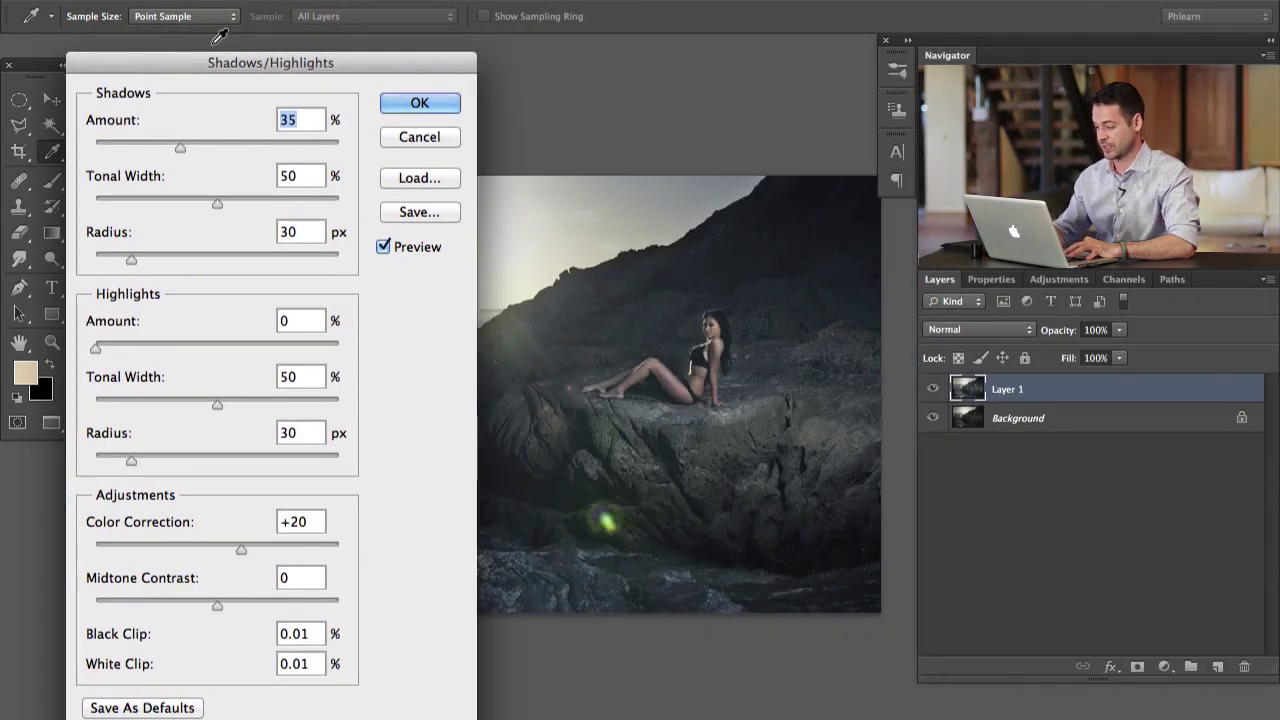
key("super+0")
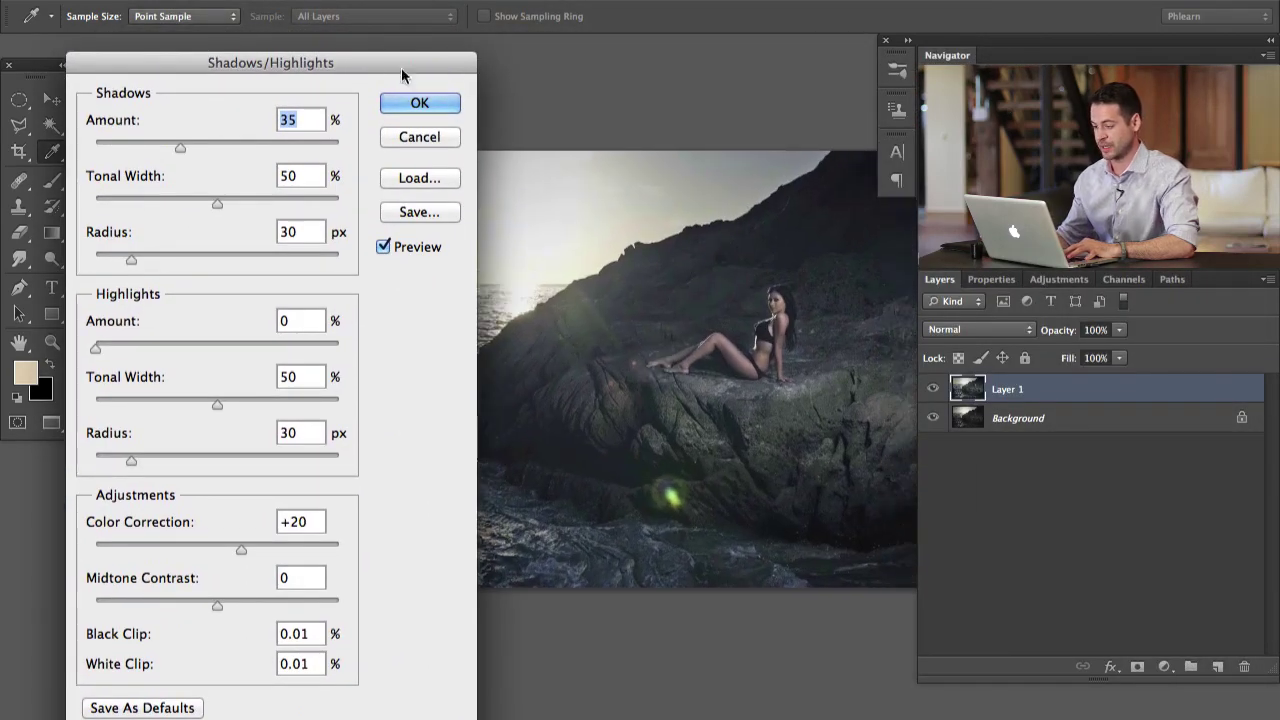
left_click_drag(385, 68, 322, 56)
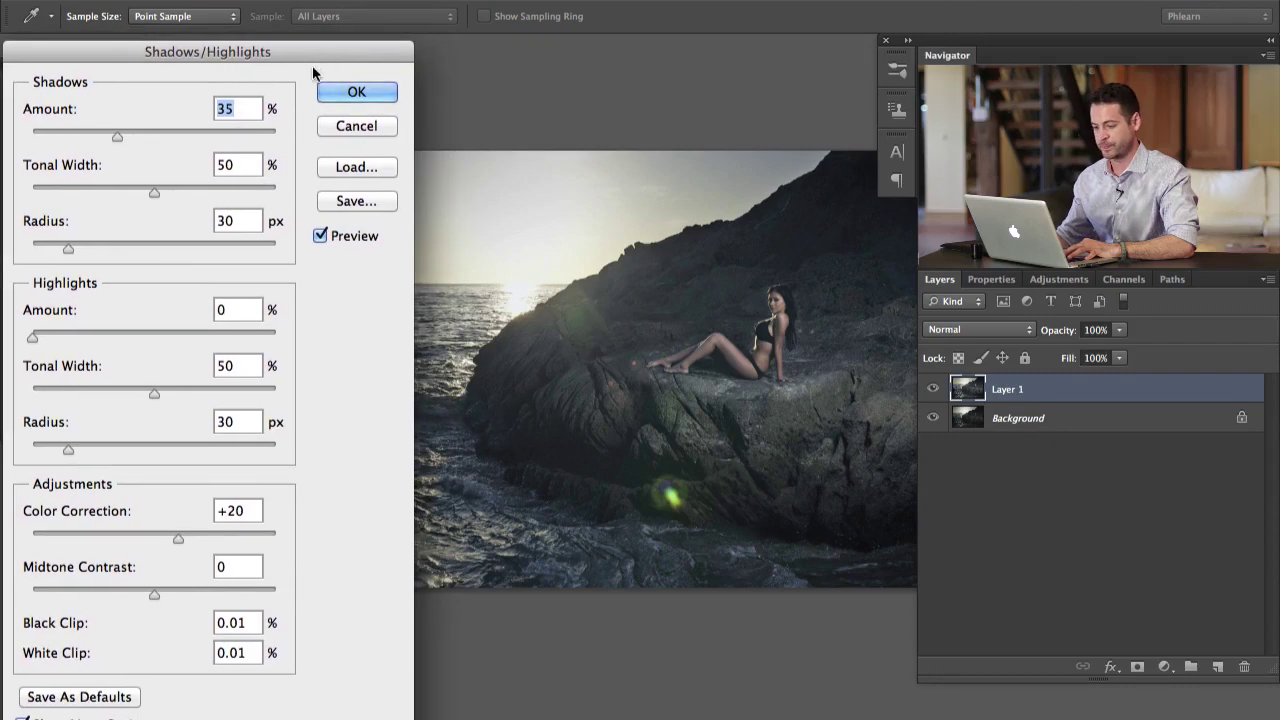
- Try Shadows at 29% amount and 39% tonal width, with Highlights at 50% amount and 60% tonal width
mouse_move(118, 136)
left_mouse_down()
mouse_move(148, 140)
mouse_move(55, 143)
mouse_move(119, 145)
mouse_move(102, 143)
left_mouse_up()
mouse_move(142, 190)
left_mouse_down()
mouse_move(34, 189)
mouse_move(127, 207)
left_mouse_up()
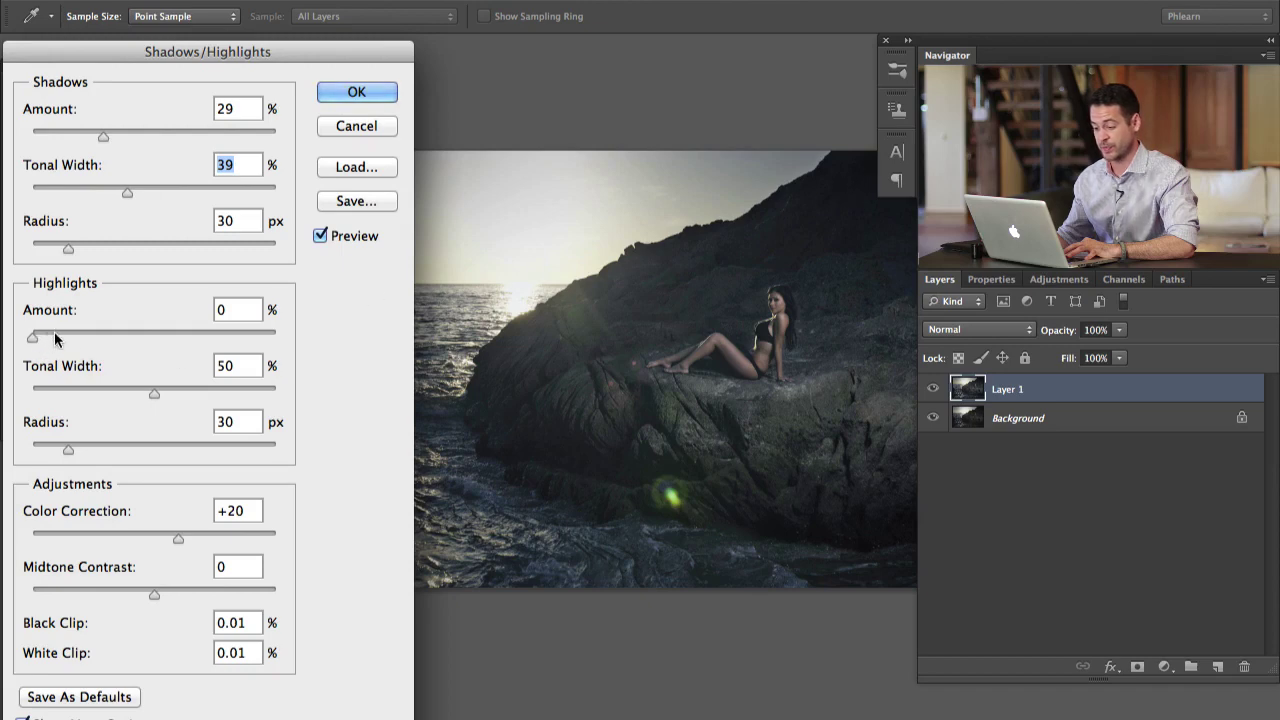
left_click_drag(51, 337, 137, 345)
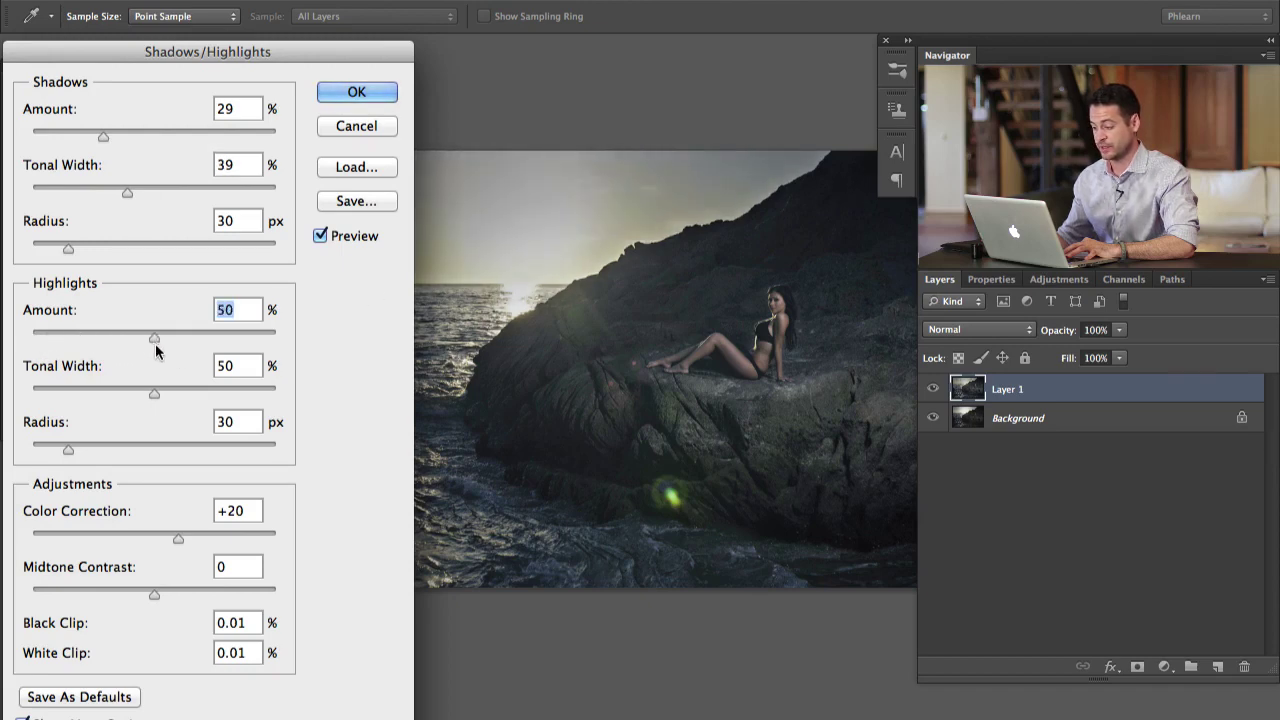
left_click_drag(332, 55, 357, 64)
left_click_drag(152, 402, 209, 393)
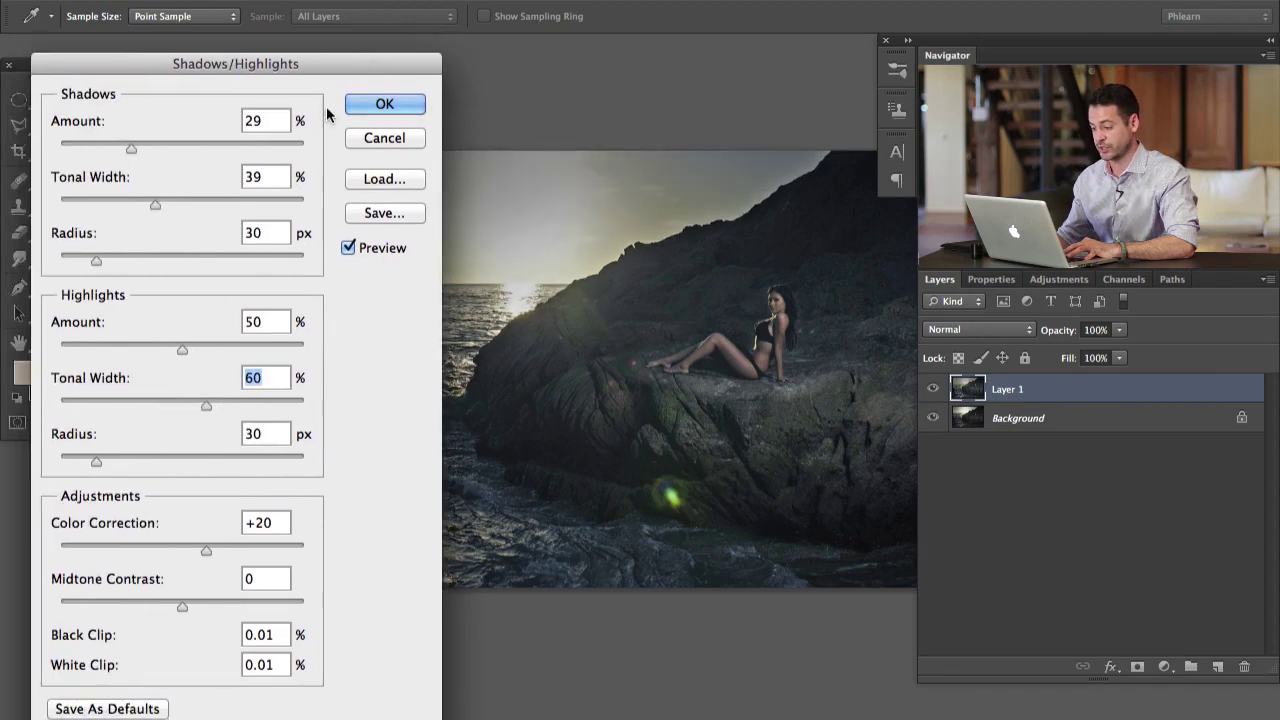
left_click_drag(328, 63, 391, 49)
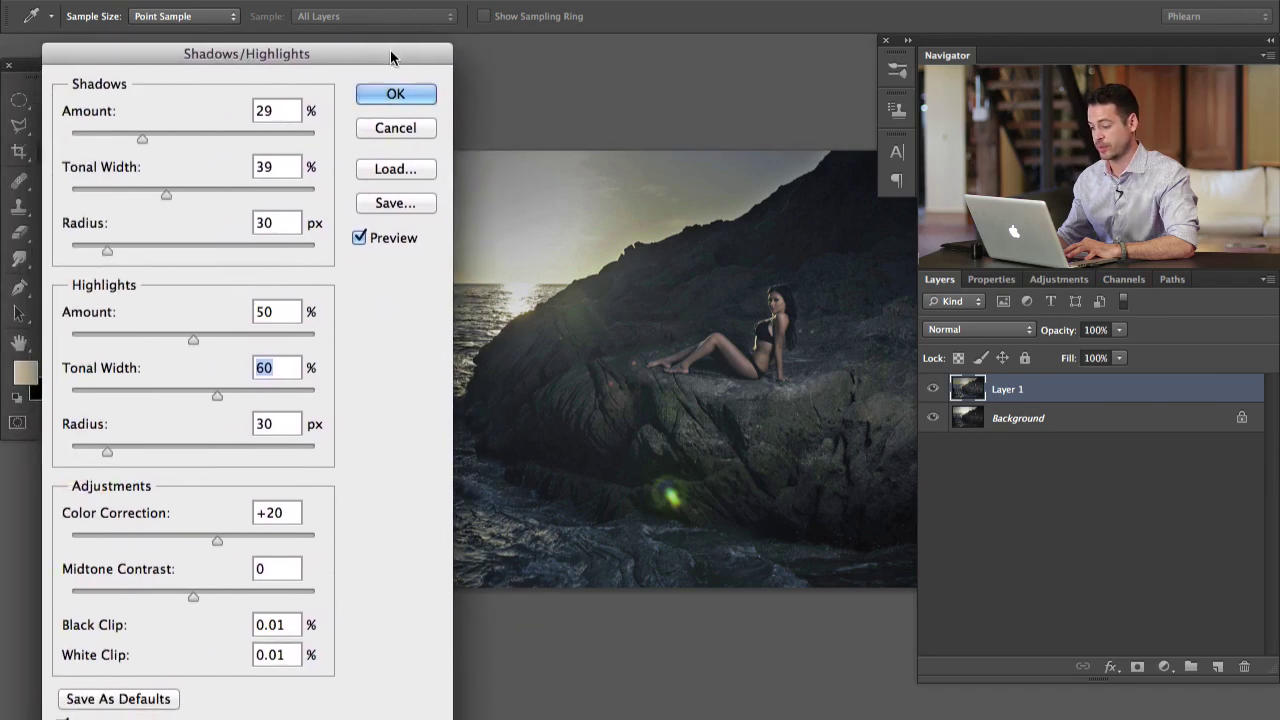
- Set Highlights to 45% amount and 51% tonal width, and Shadows to 50% amount and 35% tonal width
left_click_drag(193, 339, 180, 340)
left_click_drag(217, 390, 196, 390)
mouse_move(166, 193)
left_mouse_down()
mouse_move(141, 193)
mouse_move(171, 190)
left_mouse_up()
left_click_drag(143, 137, 193, 139)
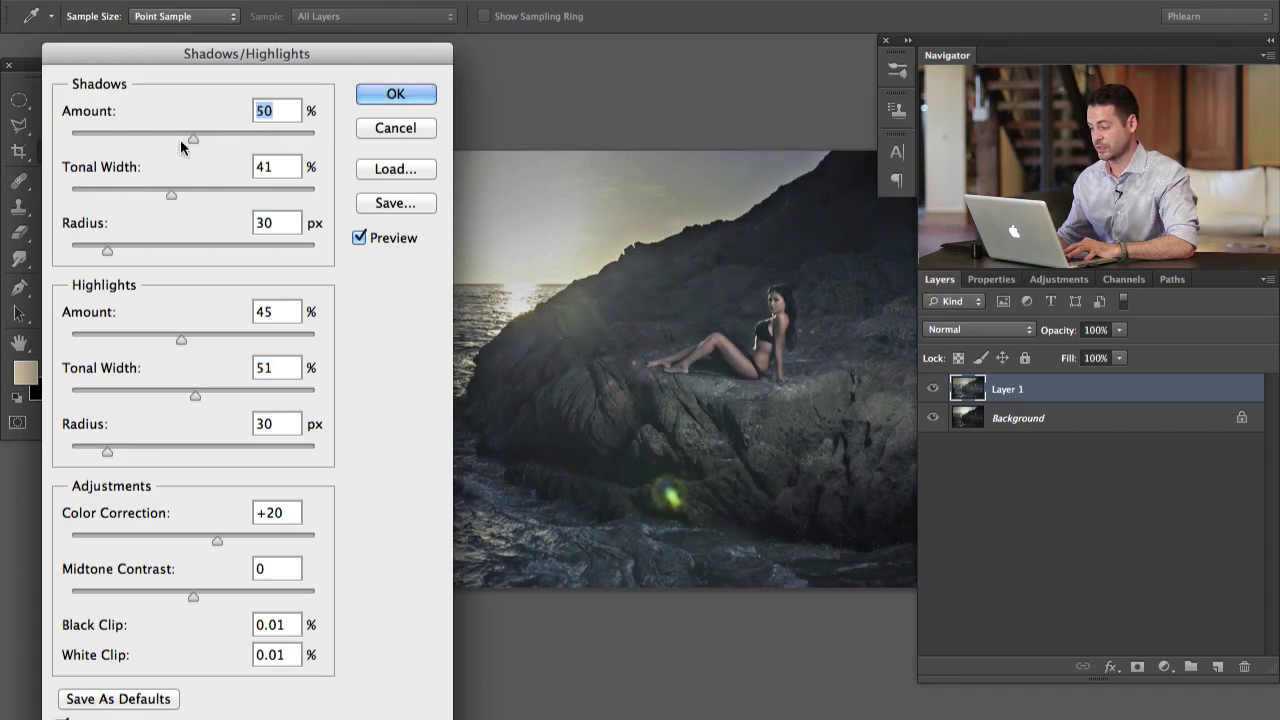
left_click_drag(169, 194, 157, 190)
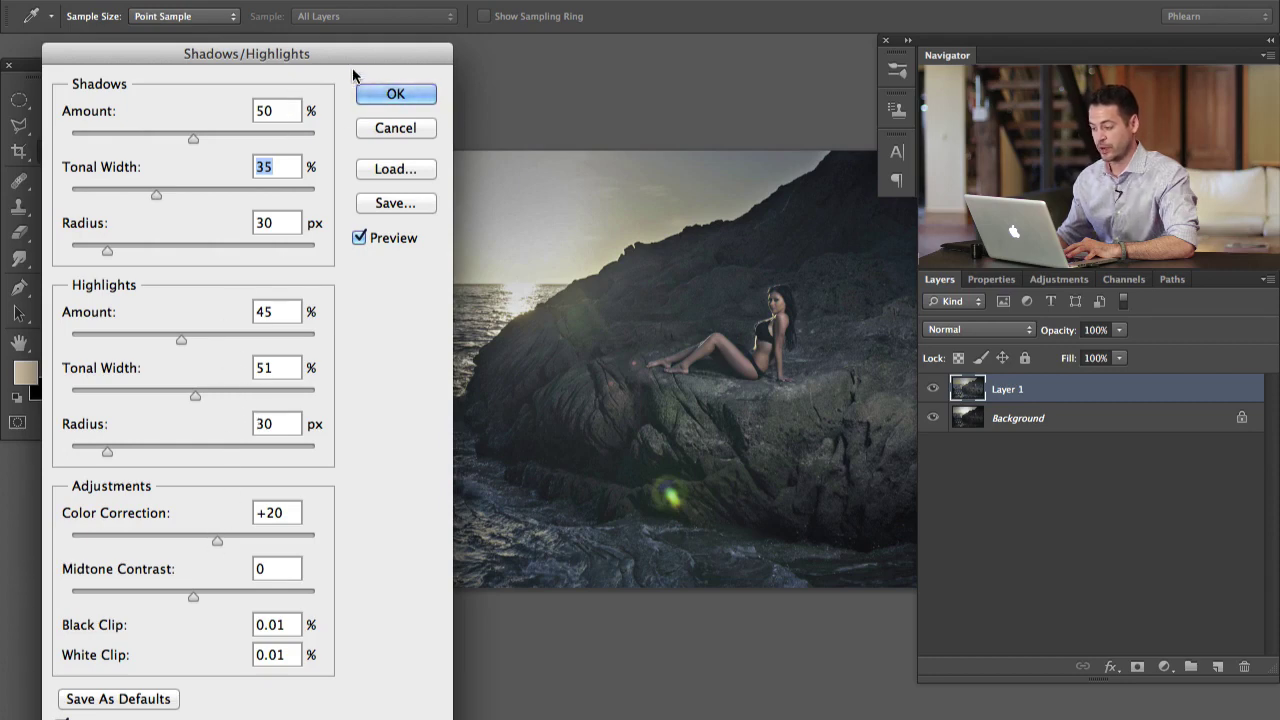
- Set Color Correction to +34 and apply the Shadows/Highlights adjustment
left_click_drag(371, 58, 329, 58)
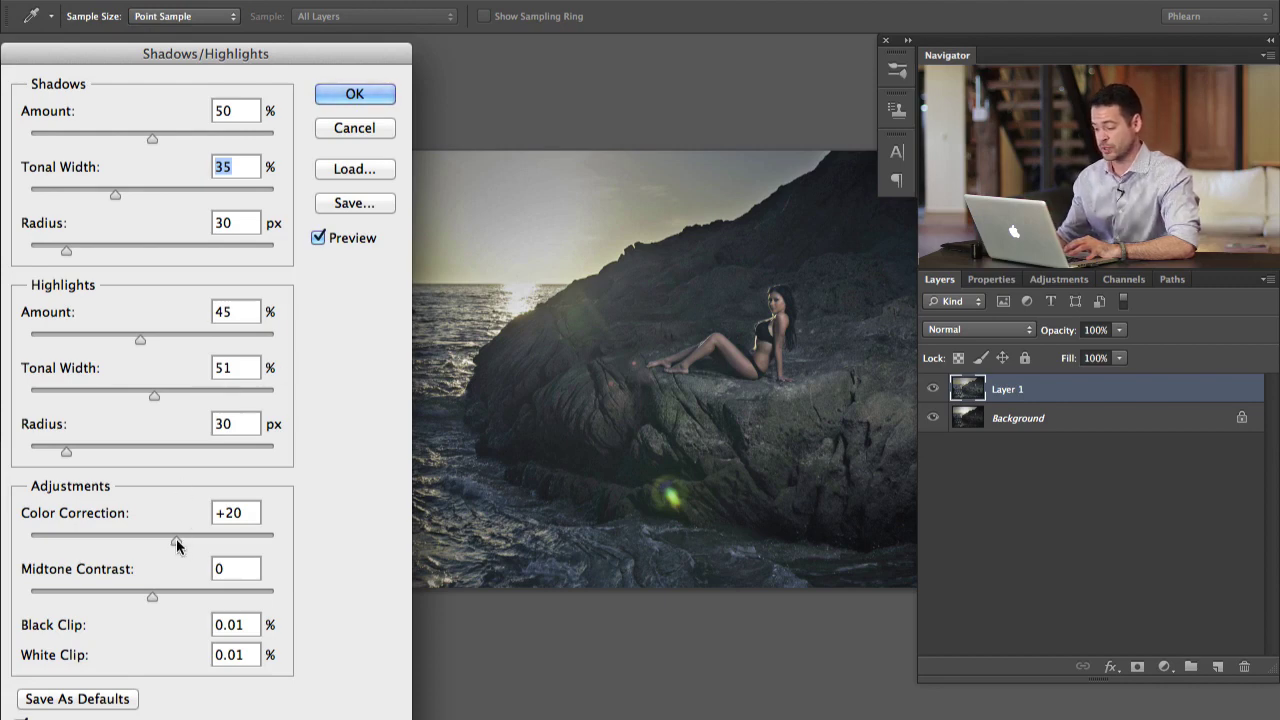
left_click_drag(176, 538, 194, 538)
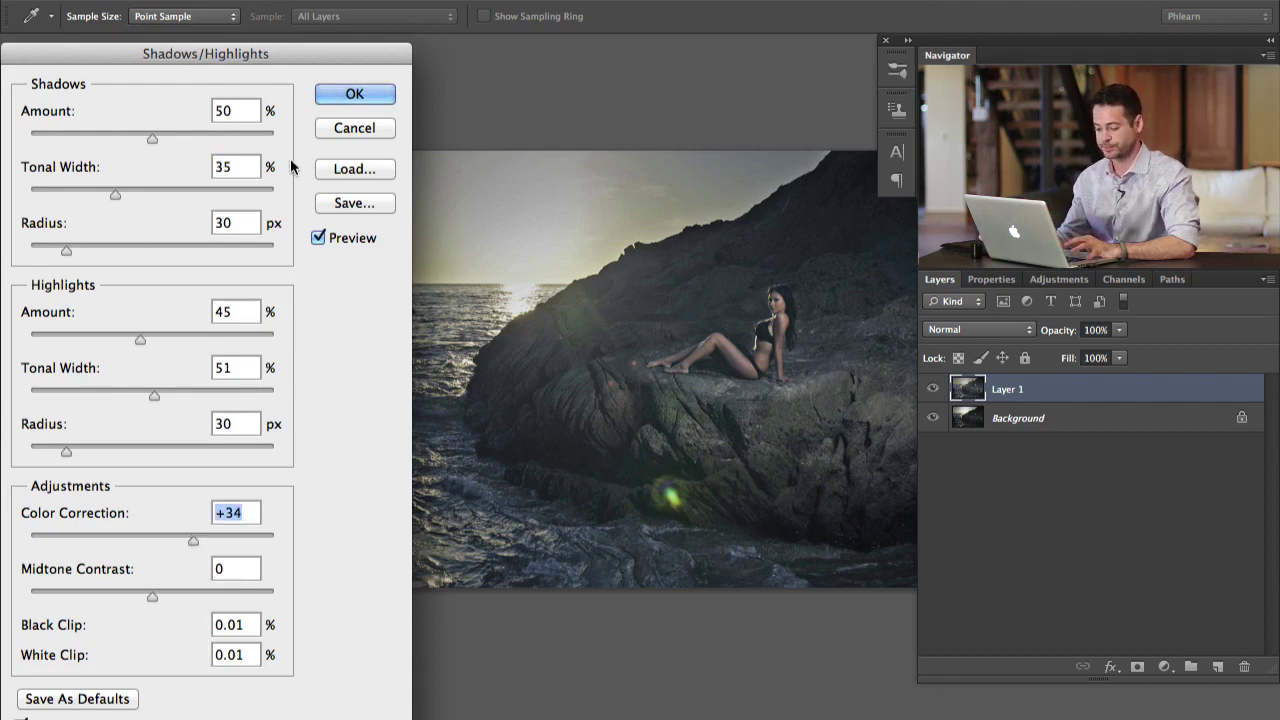
left_click(355, 94)
- Toggle Layer 1's visibility repeatedly to compare the image before and after the Shadows/Highlights adjustment
mouse_move(705, 375)
left_mouse_down()
mouse_move(562, 375)
mouse_move(578, 386)
left_mouse_up()
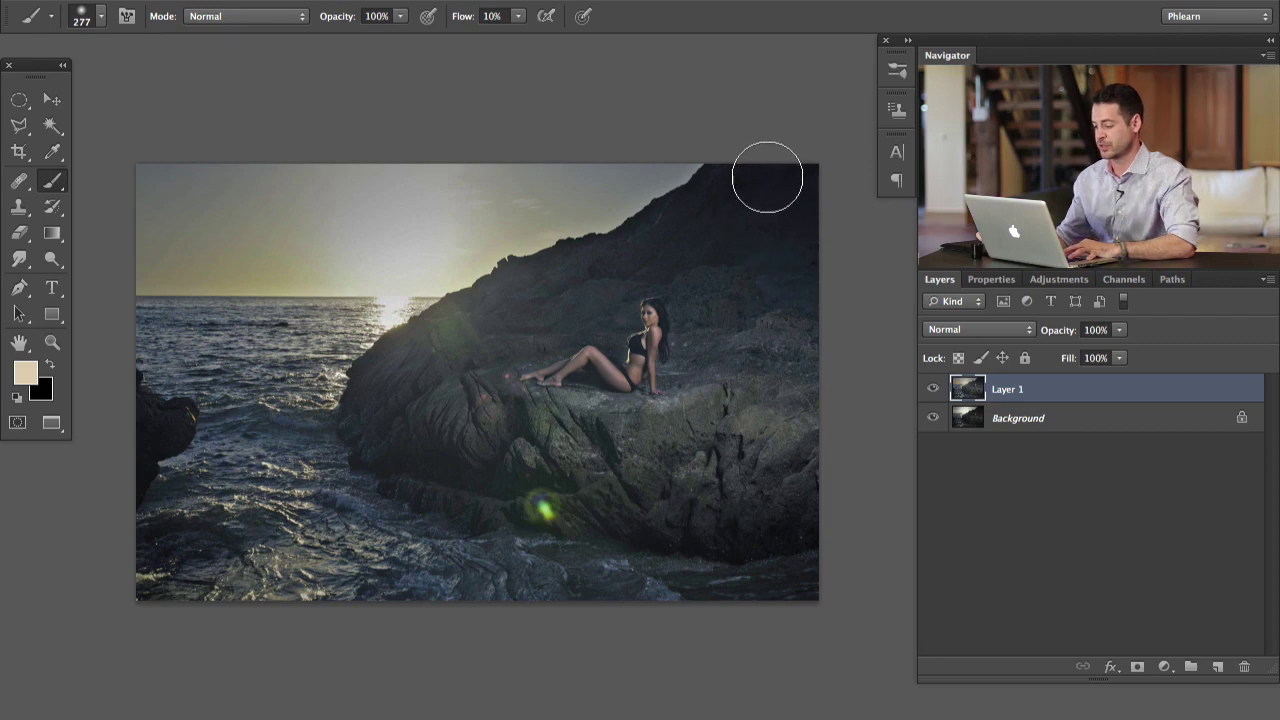
left_click(933, 390)
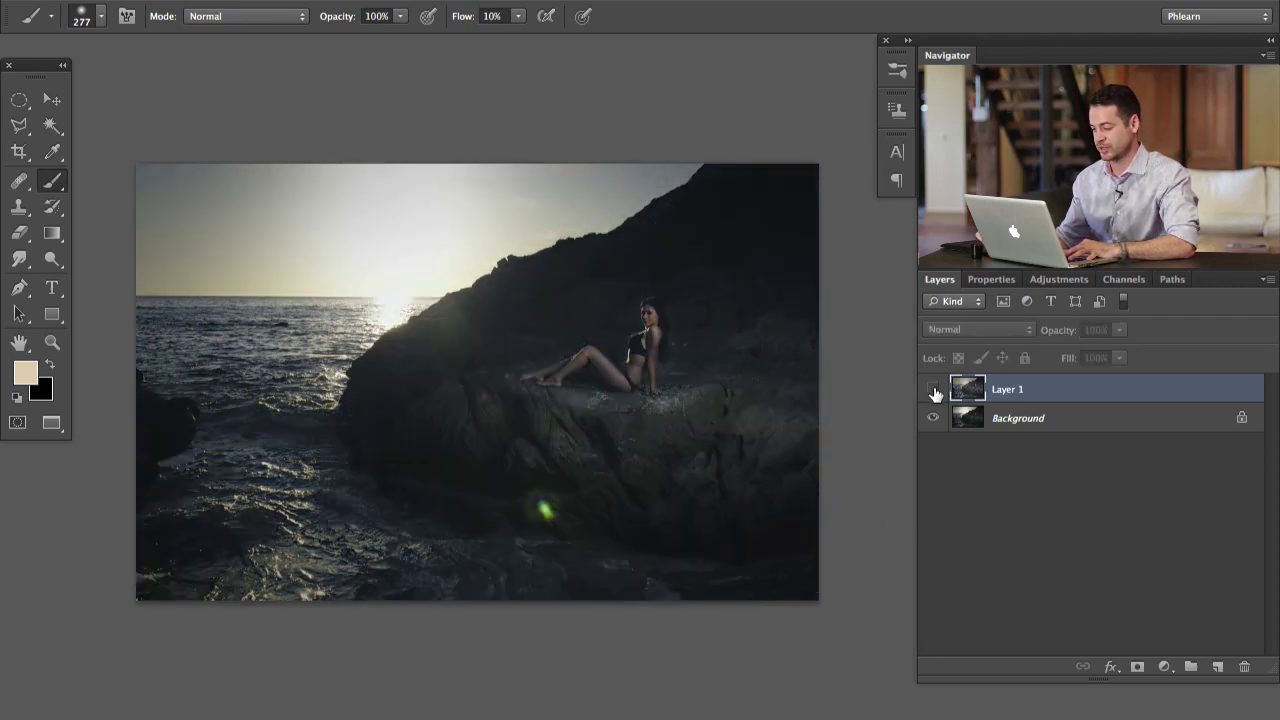
left_click(933, 390)
left_click(933, 390)
left_click(933, 390)
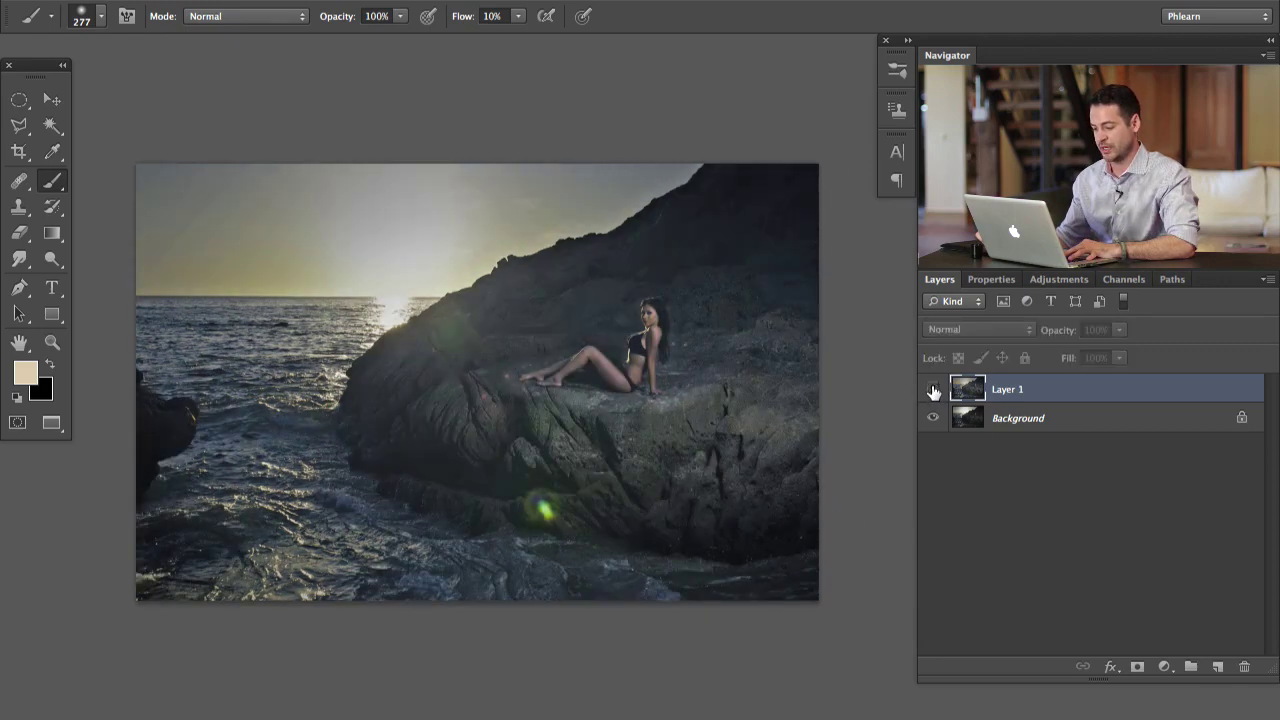
left_click(933, 390)
left_click(933, 390)
left_click(933, 390)
left_click(933, 390)
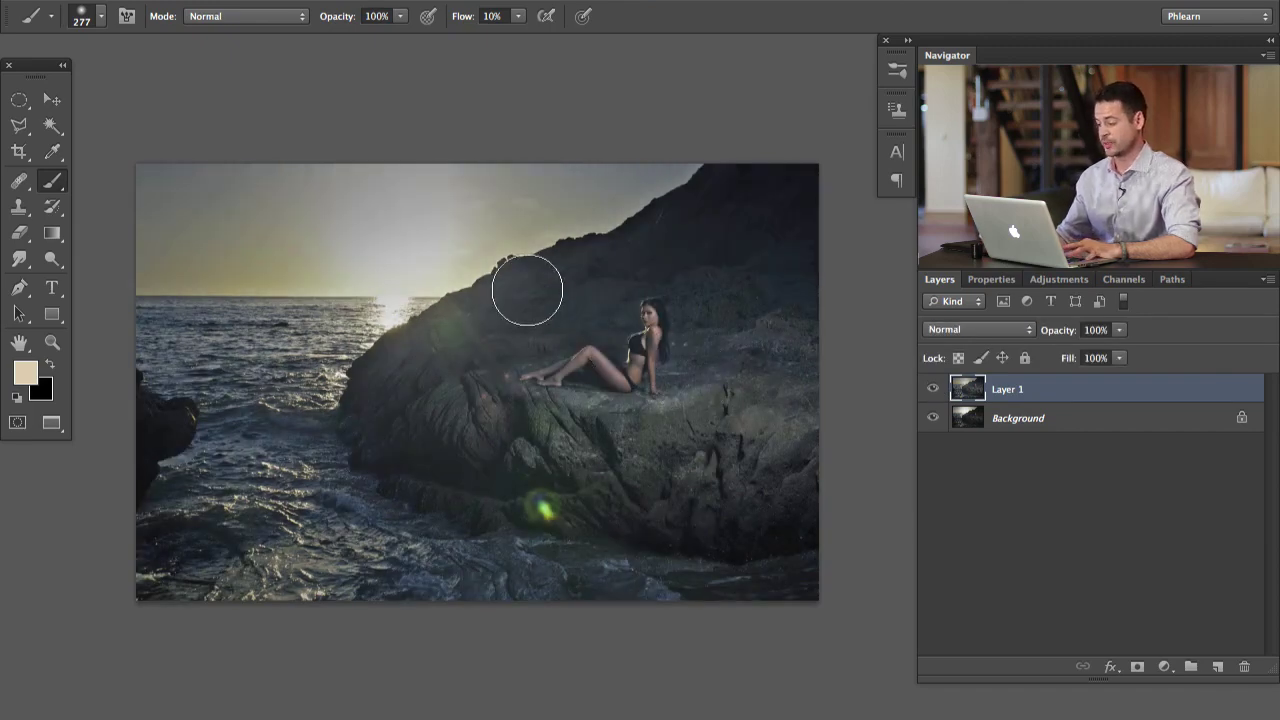
left_click(933, 390)
left_click(933, 390)
left_click(933, 390)
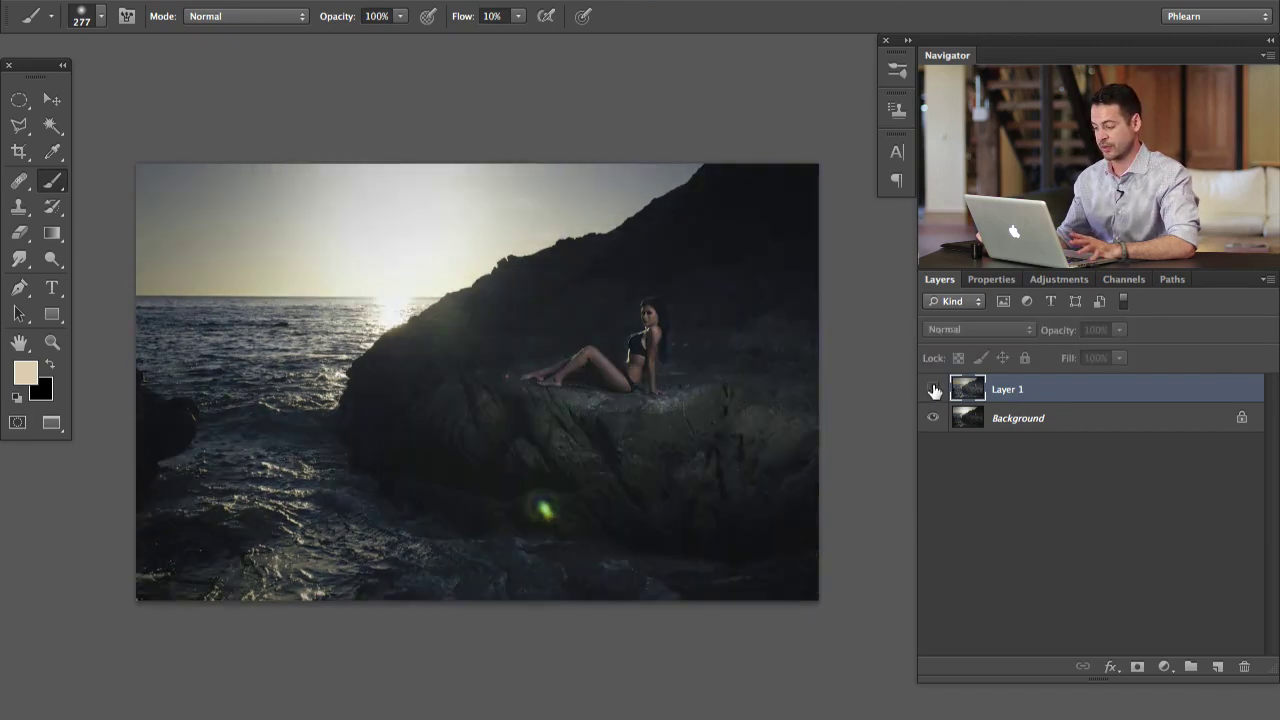
left_click(933, 390)
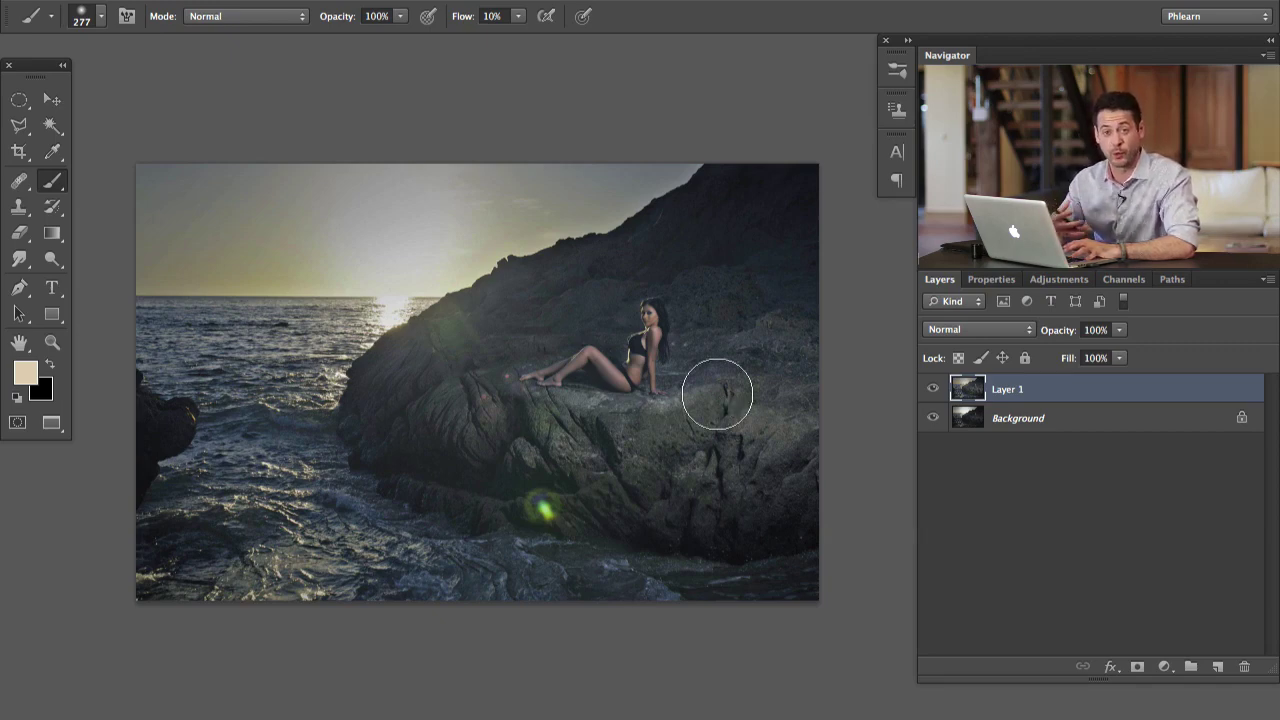
- Add a Curves adjustment layer, lowering the midpoint of the Blue curve slightly and raising the midpoint of the Red curve
left_click(1165, 666)
left_click(1160, 654)
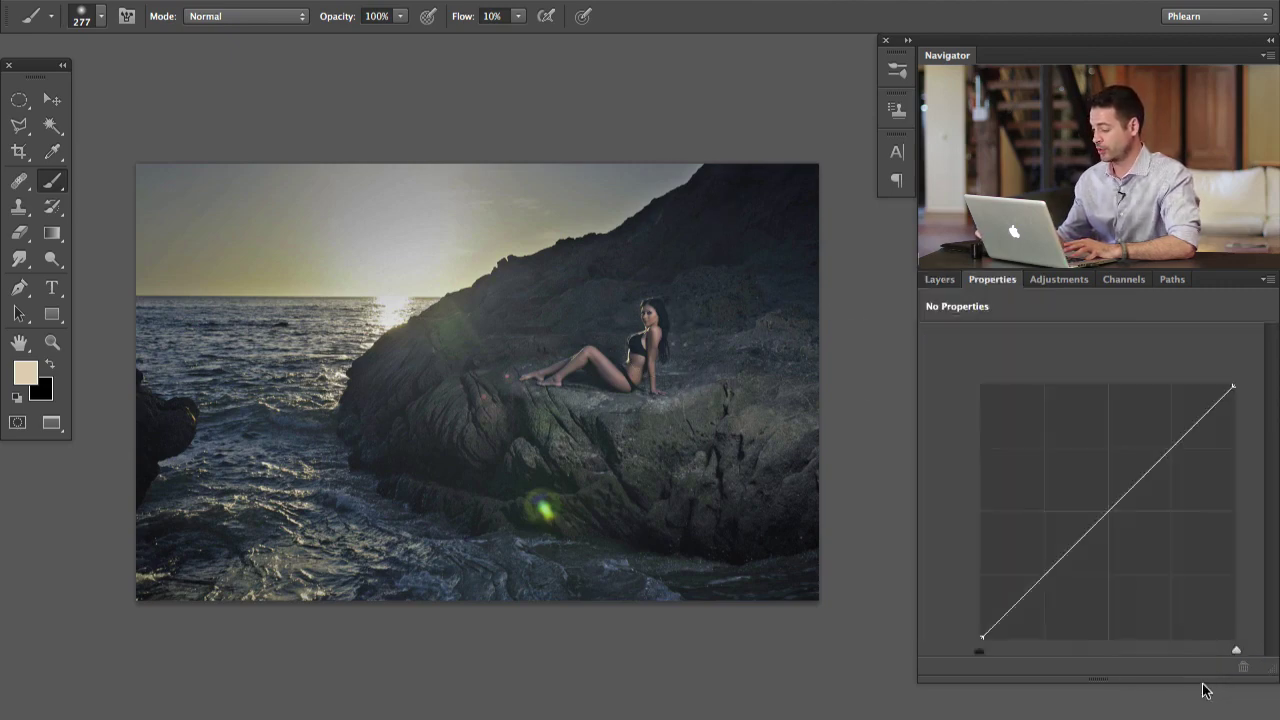
left_click(1001, 362)
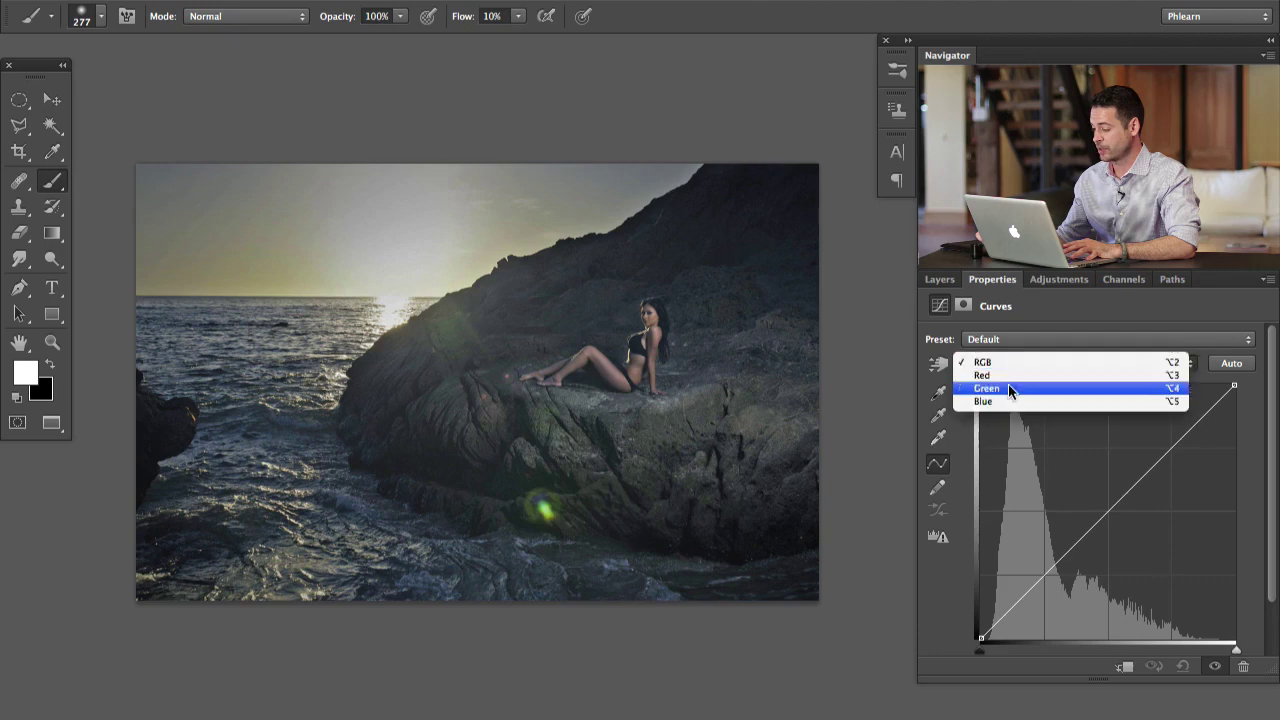
left_click(1040, 404)
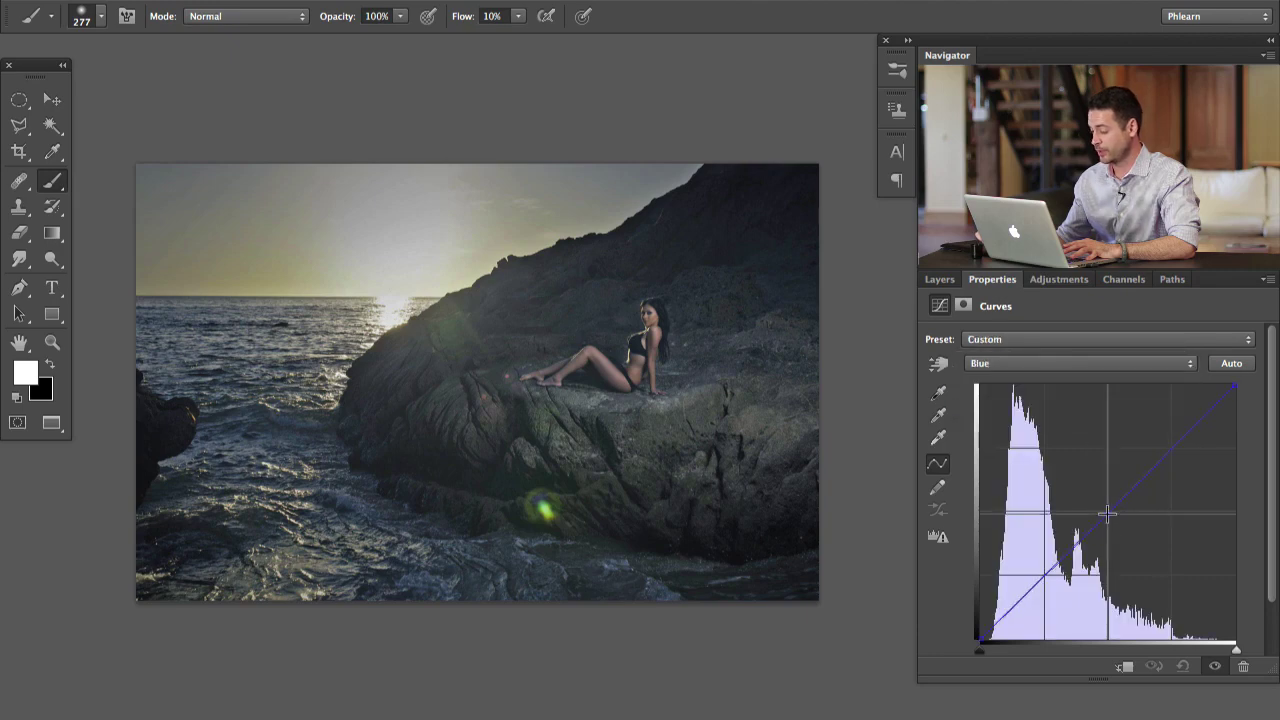
mouse_move(1107, 513)
left_mouse_down()
mouse_move(1081, 482)
mouse_move(1116, 516)
mouse_move(1104, 511)
left_mouse_up()
left_click(1032, 366)
left_click(1040, 336)
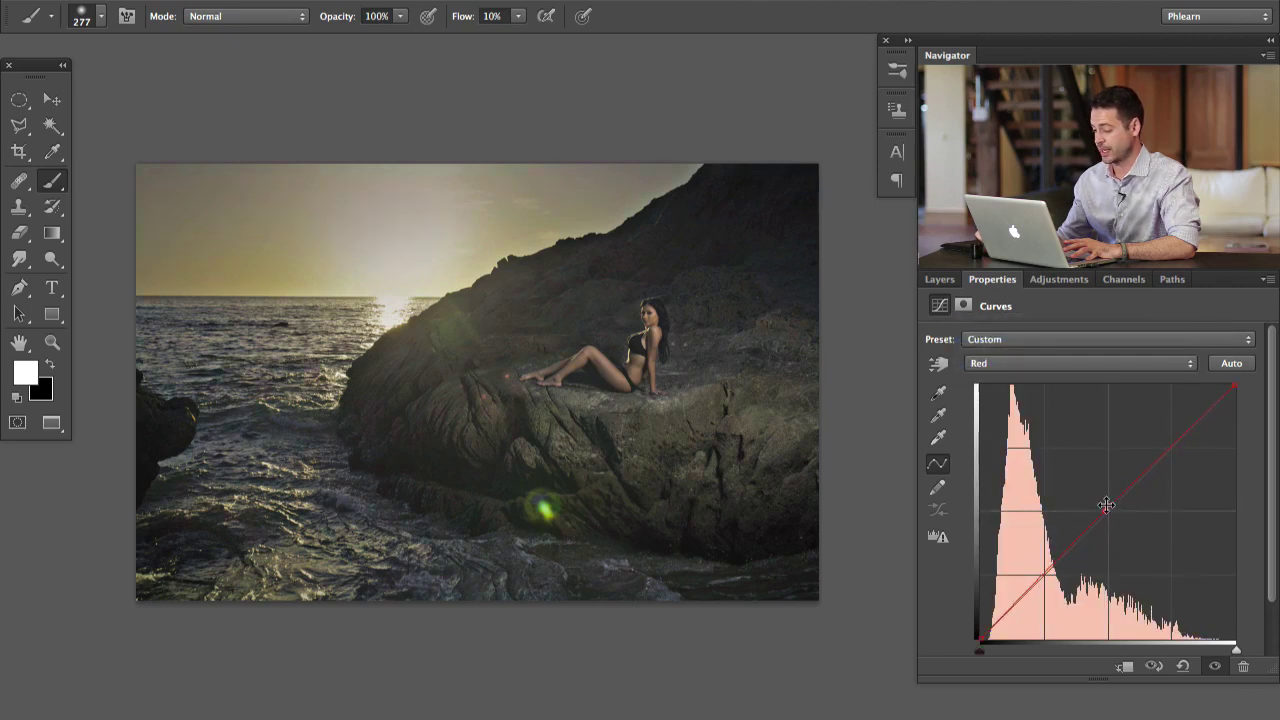
- Toggle the Curves 1 layer's visibility to compare the image with and without the warmer color
left_click(938, 283)
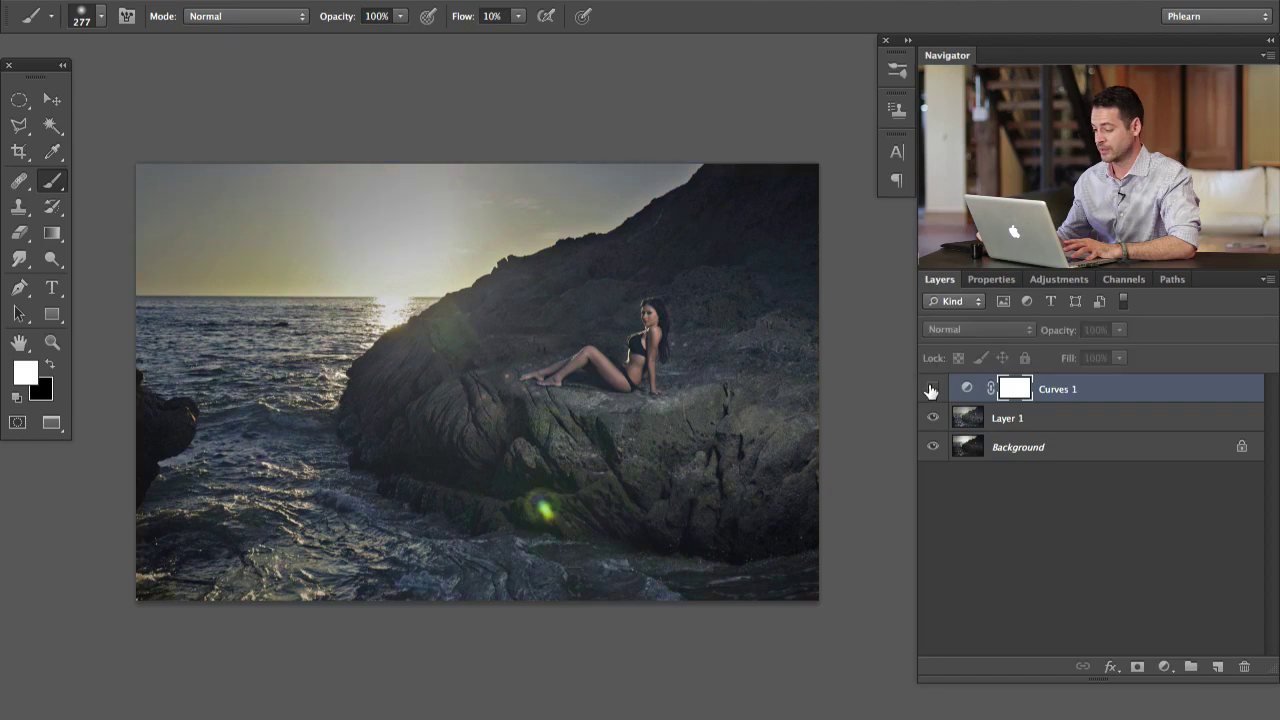
left_click(933, 390)
left_click(935, 389)
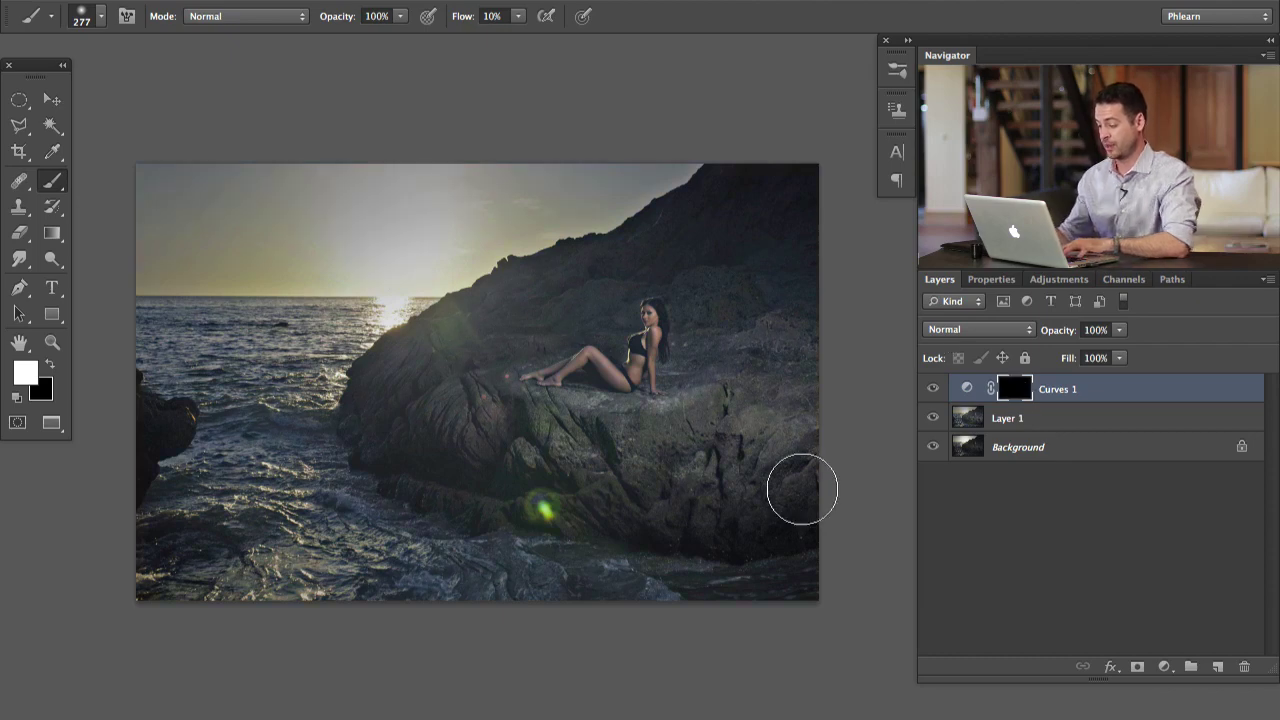
- Invert the Curves 1 mask to black and paint the warm color back over the rocks and the woman with 60% brush flow
mouse_move(800, 486)
left_mouse_down()
mouse_move(753, 410)
mouse_move(687, 459)
mouse_move(760, 395)
mouse_move(646, 451)
left_mouse_up()
key("shift+6")
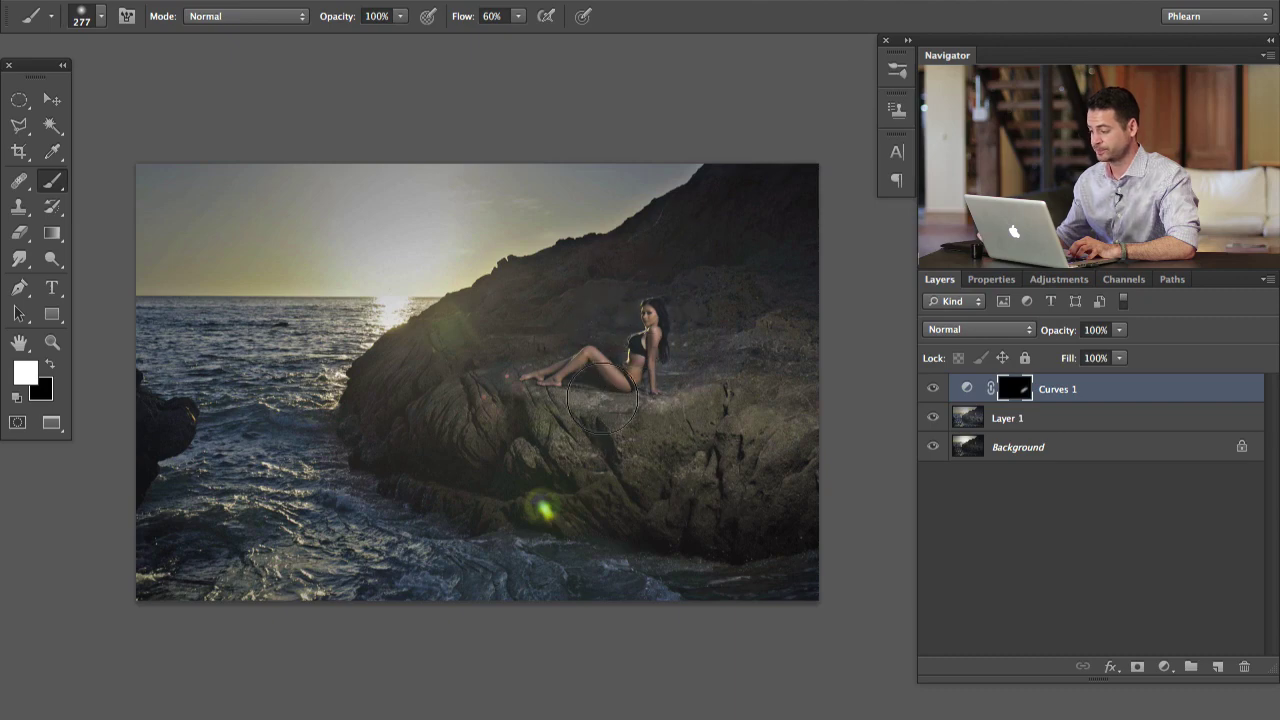
key("ctrl+i")
left_click_drag(337, 471, 430, 470)
key("x")
mouse_move(274, 465)
left_mouse_down()
mouse_move(326, 518)
mouse_move(352, 489)
mouse_move(528, 593)
mouse_move(489, 477)
mouse_move(477, 517)
mouse_move(647, 614)
mouse_move(808, 511)
mouse_move(713, 433)
mouse_move(727, 395)
mouse_move(749, 471)
left_mouse_up()
key("x")
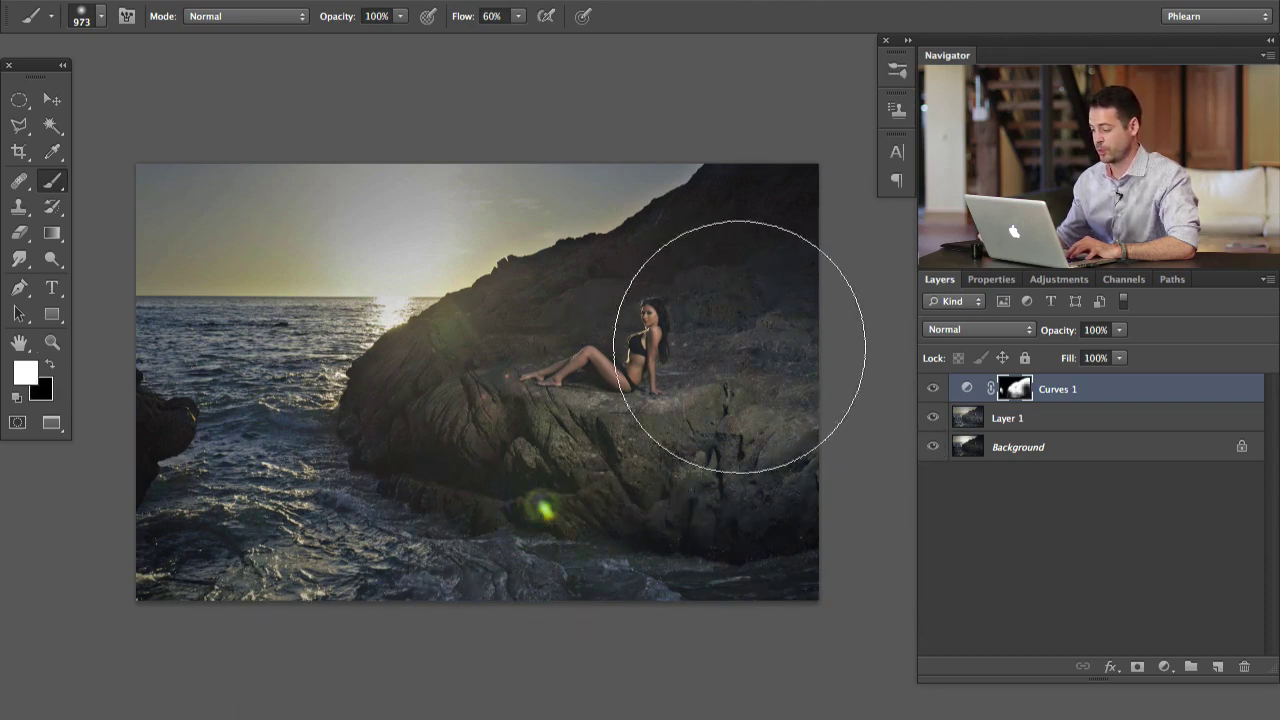
mouse_move(720, 320)
left_mouse_down()
mouse_move(754, 463)
mouse_move(685, 352)
mouse_move(651, 374)
mouse_move(423, 243)
left_mouse_up()
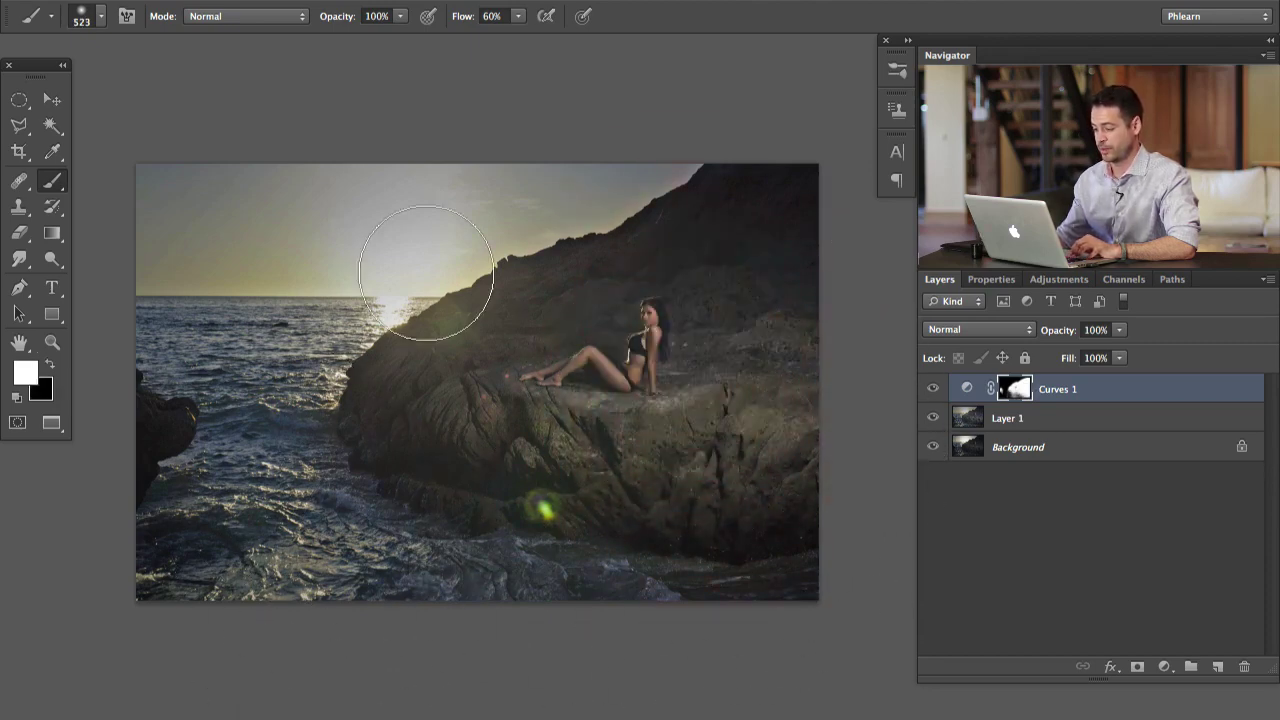
- Touch up the Curves 1 mask with white around the sun and compare the image with and without the layer
mouse_move(386, 316)
left_mouse_down()
mouse_move(400, 316)
mouse_move(380, 318)
left_mouse_up()
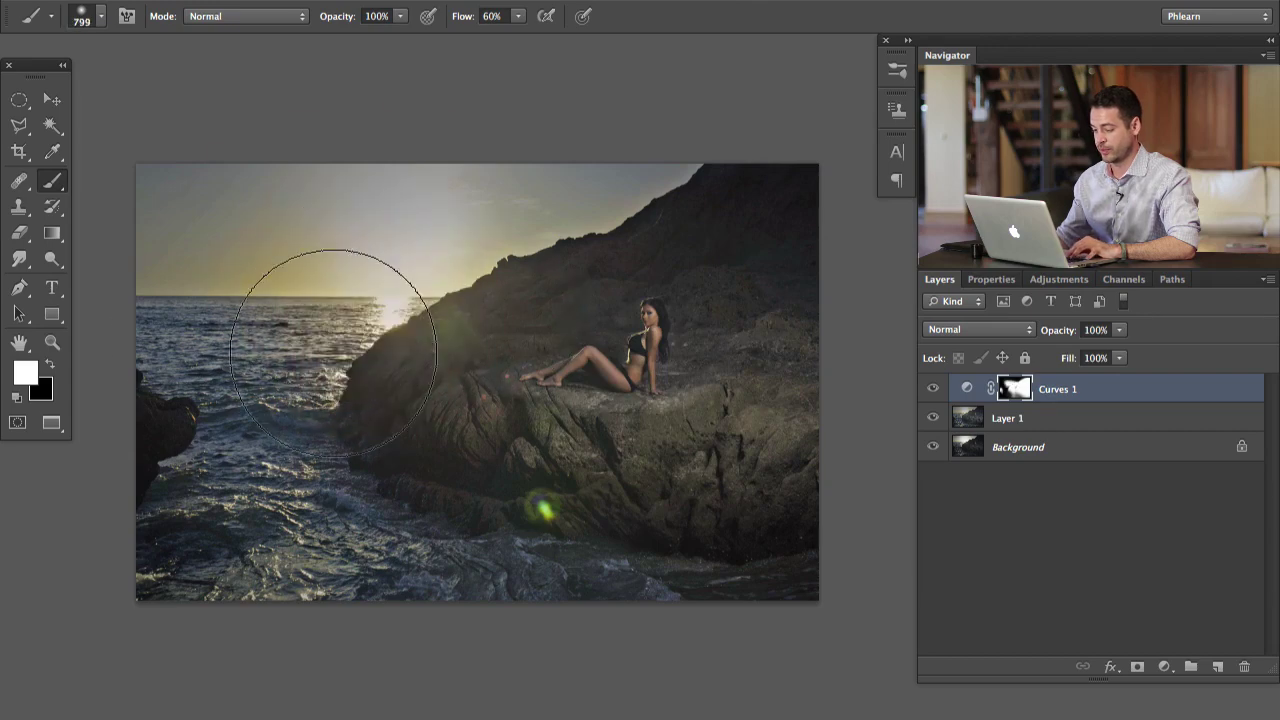
key("x")
left_click(933, 388)
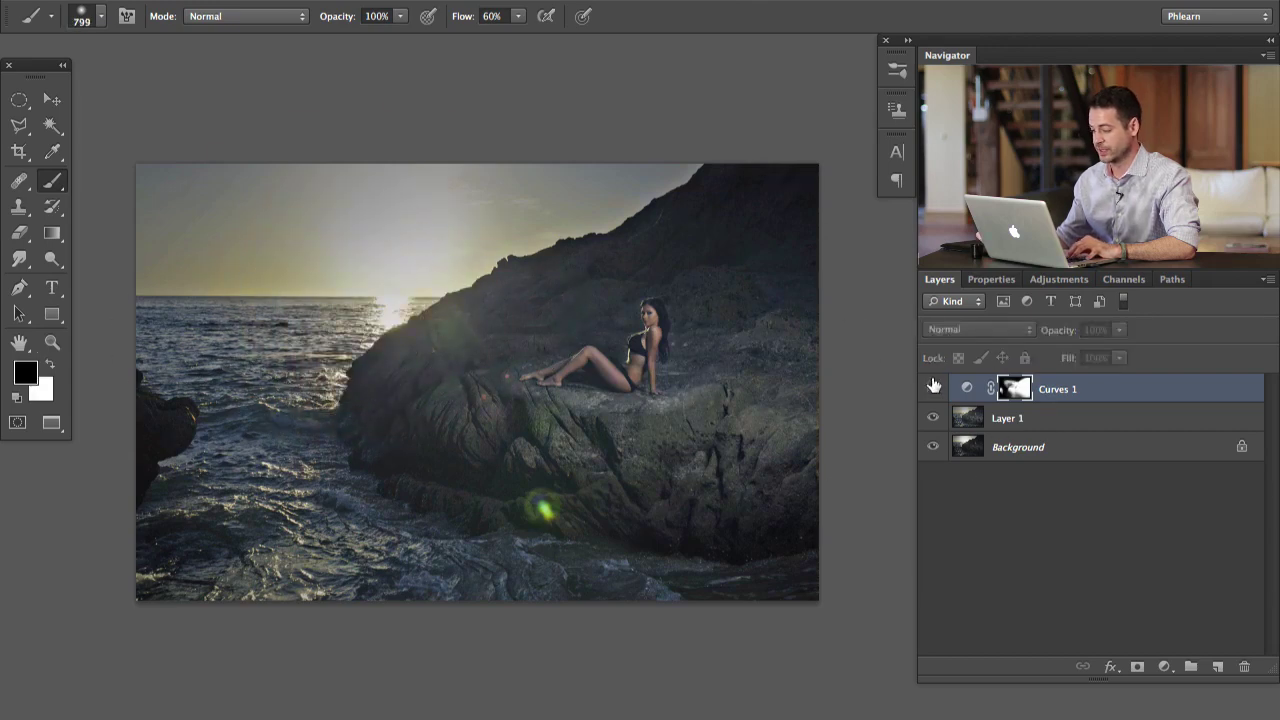
left_click(933, 388)
left_click(935, 388)
left_click(933, 388)
left_click(933, 388)
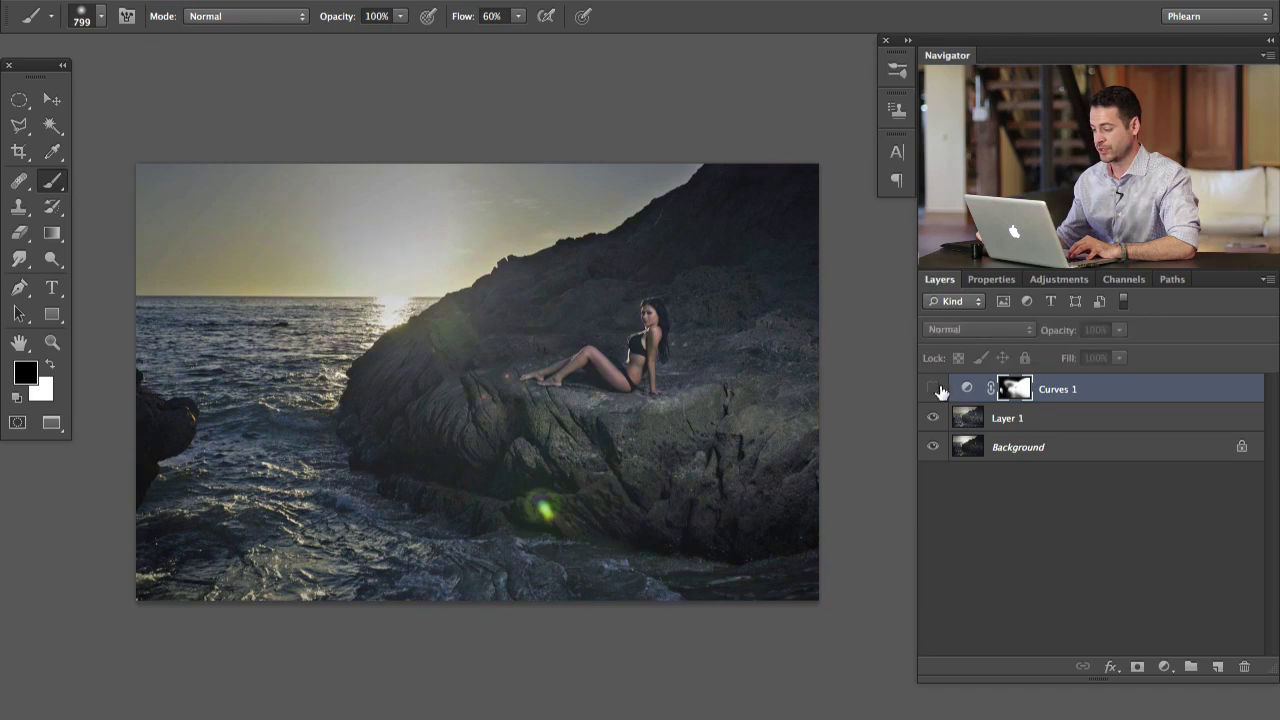
left_click(933, 388)
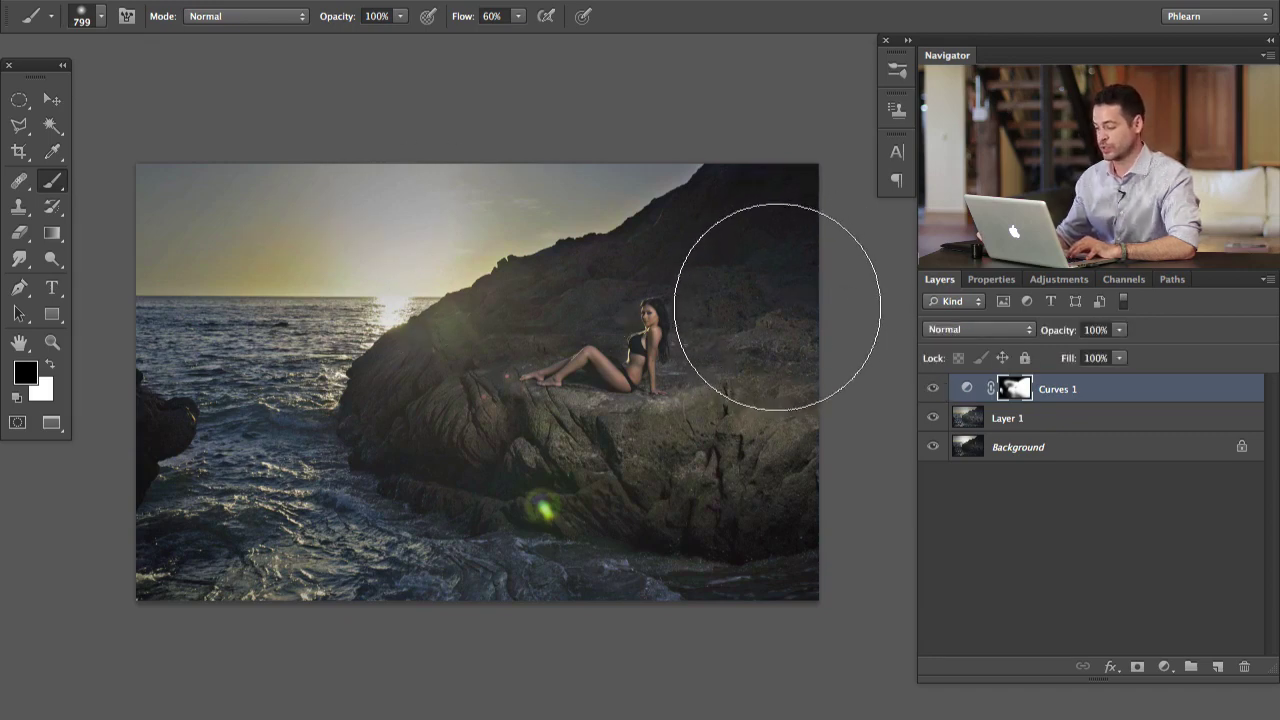
- Toggle the Curves 1 layer's visibility again to check the warm color on the rocks and the woman
key("x")
left_click(933, 388)
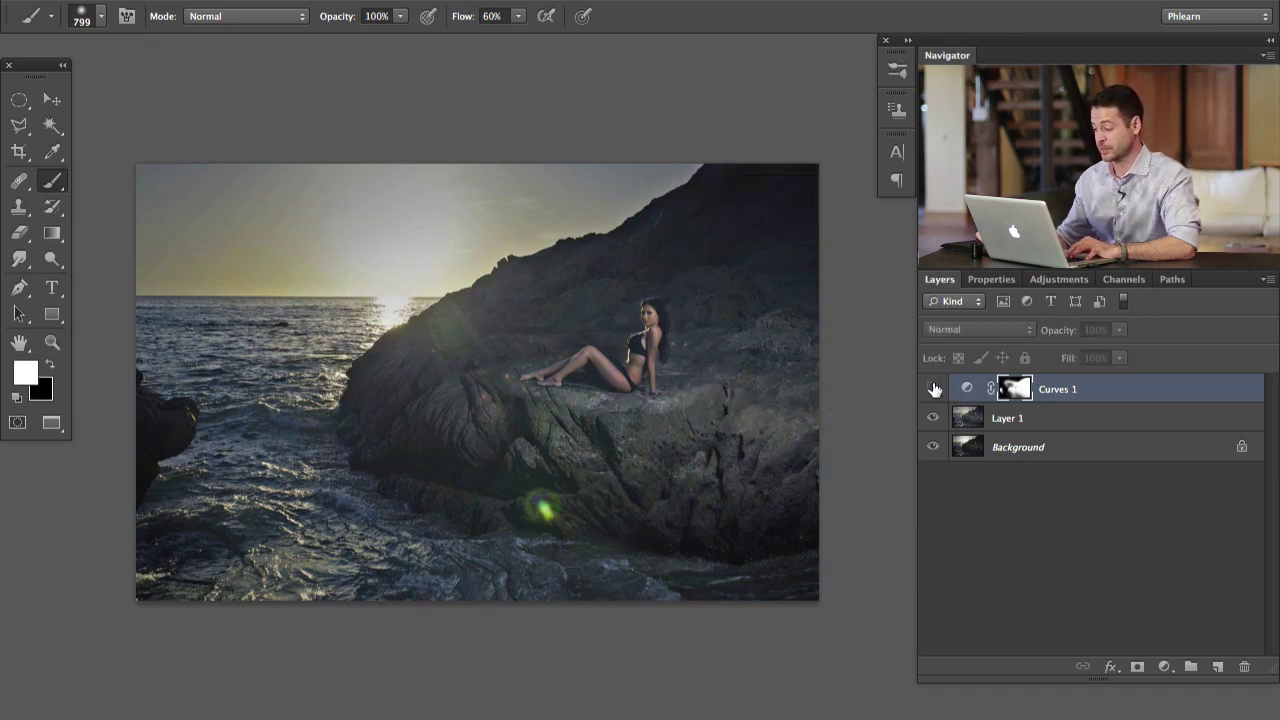
left_click(933, 388)
left_click(933, 388)
left_click(933, 388)
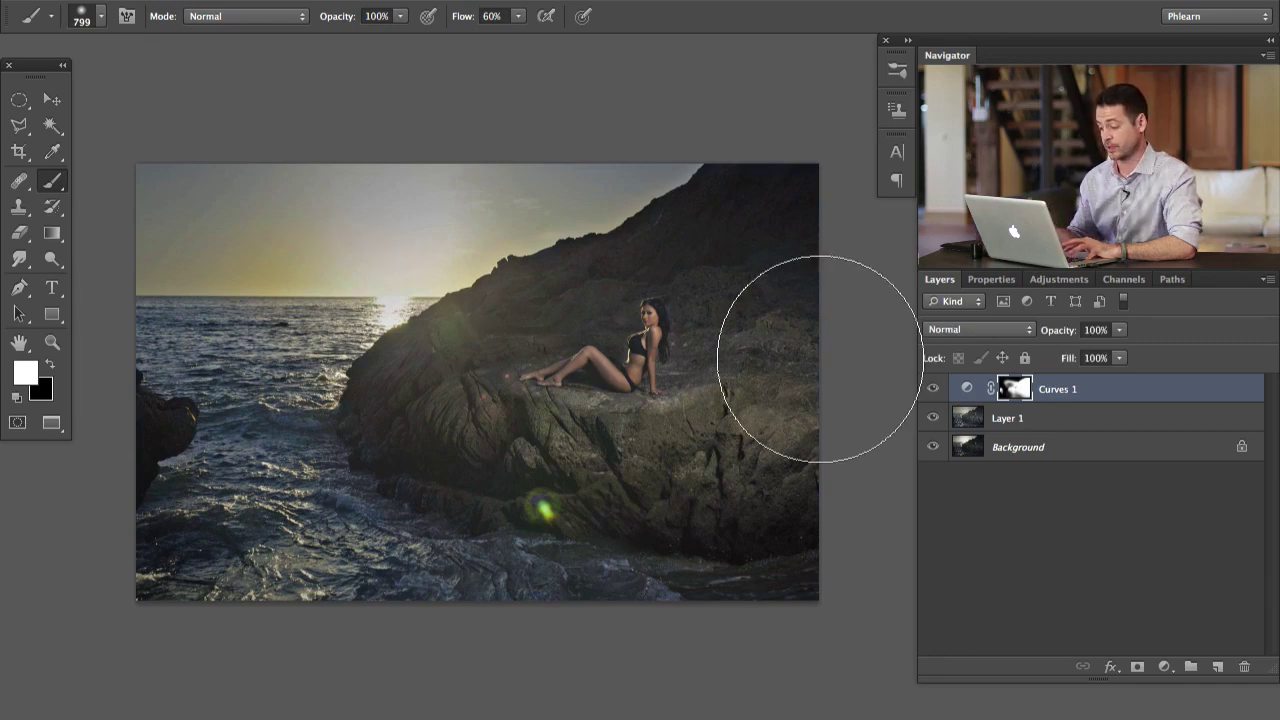
mouse_move(620, 340)
left_mouse_down()
mouse_move(674, 397)
mouse_move(802, 381)
mouse_move(789, 402)
mouse_move(869, 386)
mouse_move(815, 420)
left_mouse_up()
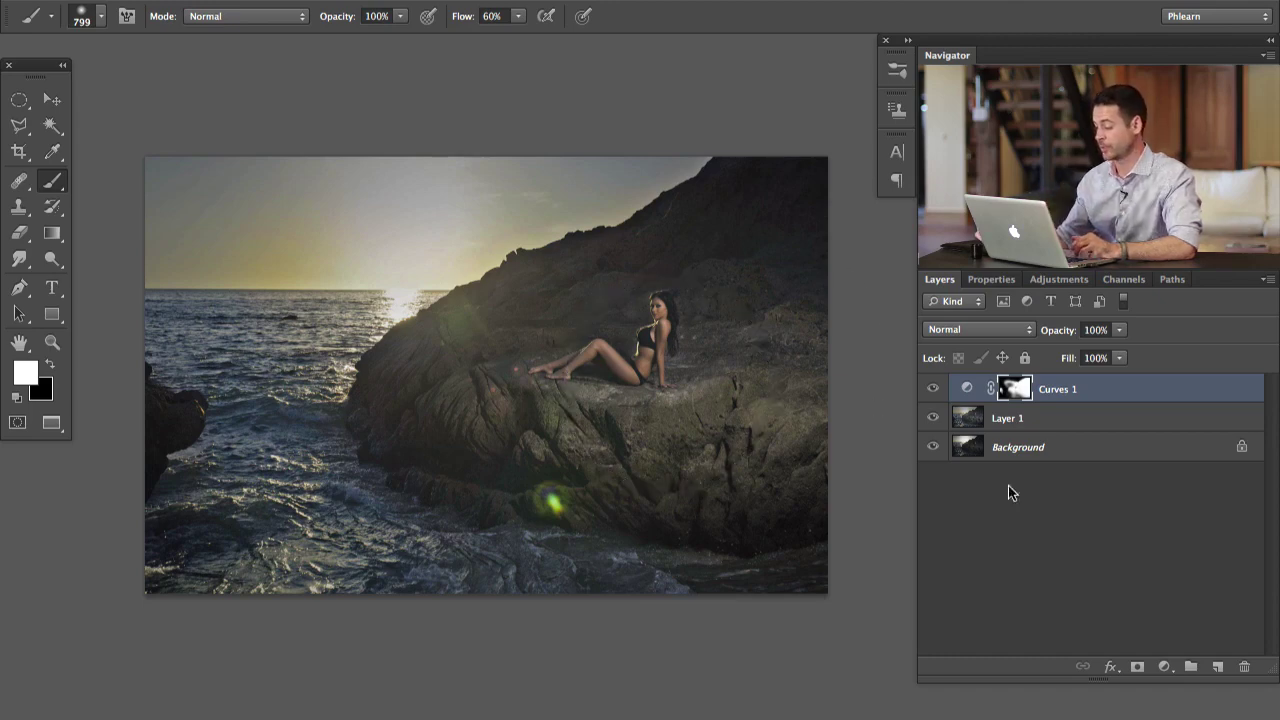
- Add a Curves adjustment layer, pull the RGB curve's white point well down to darken the highlights, and invert its mask to black
left_click(1163, 668)
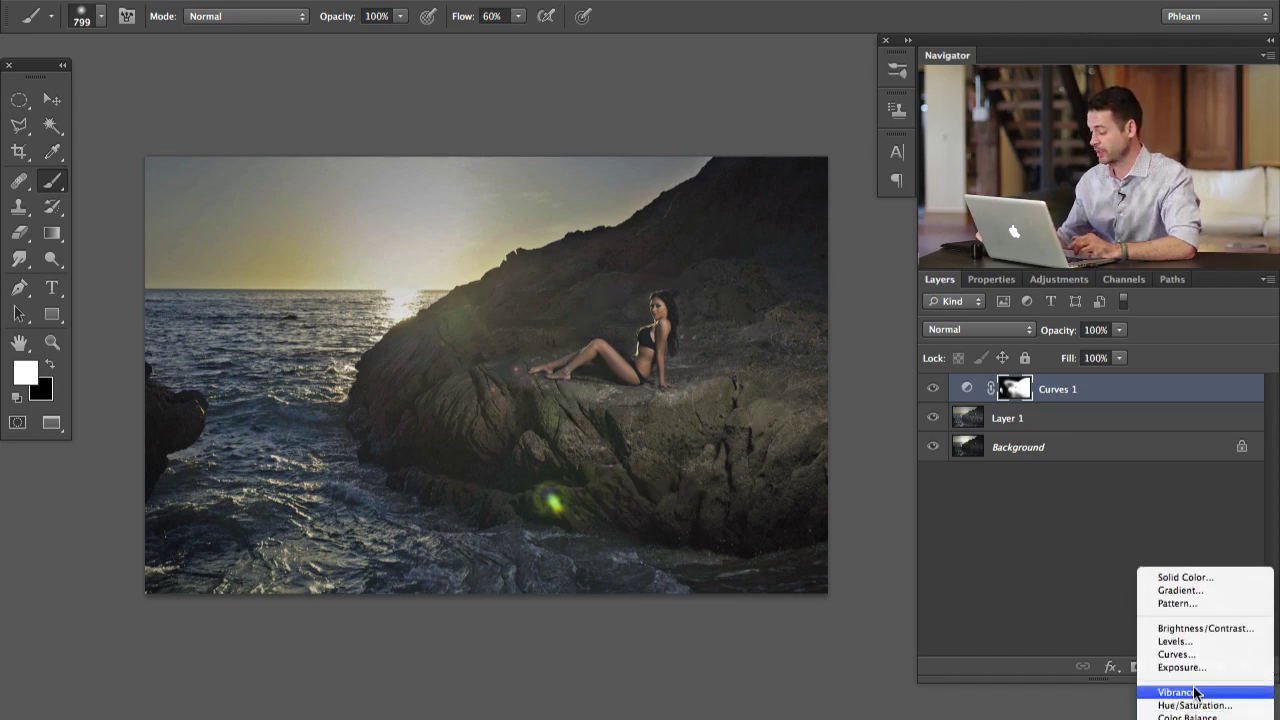
left_click(1195, 656)
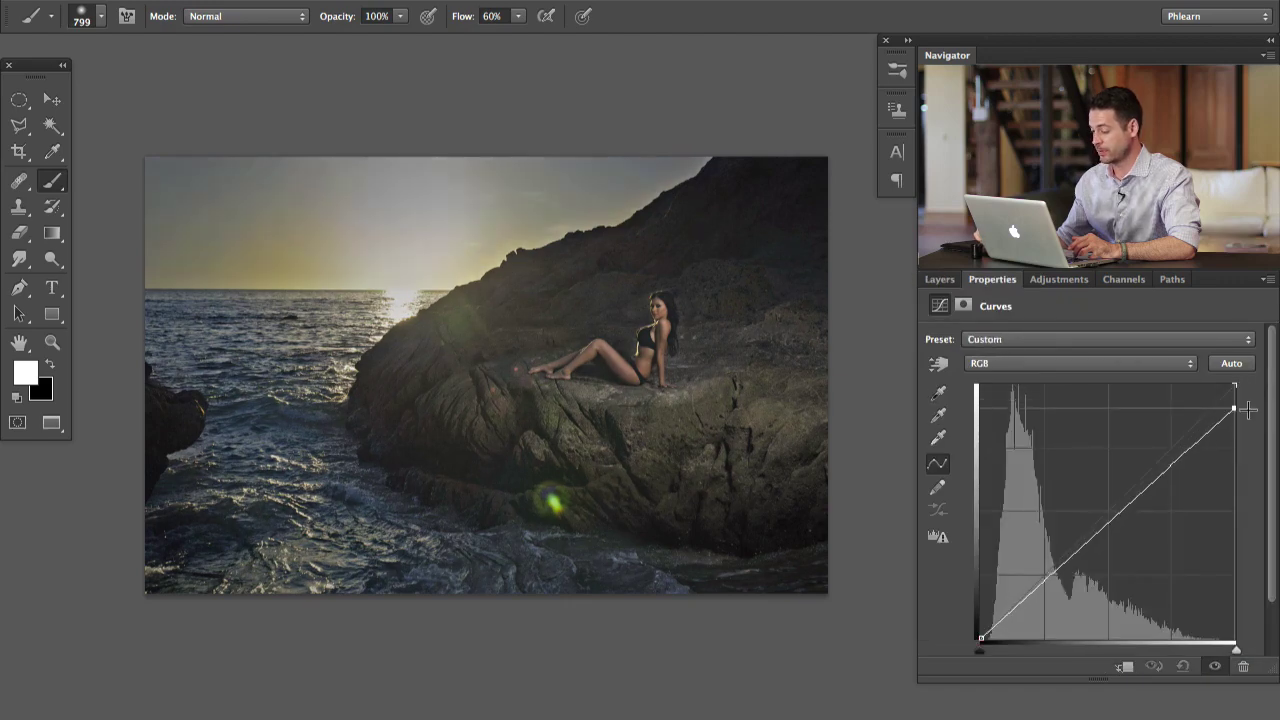
left_click_drag(1236, 387, 1269, 482)
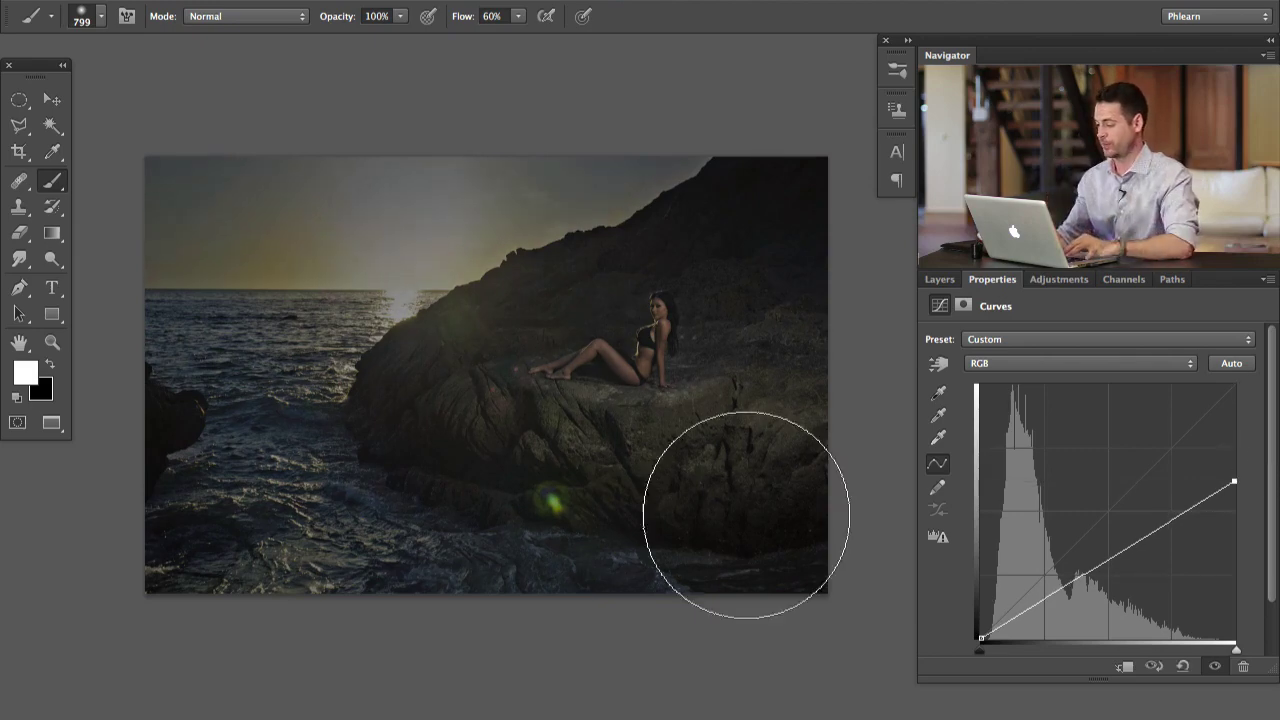
left_click(945, 287)
key("super+i")
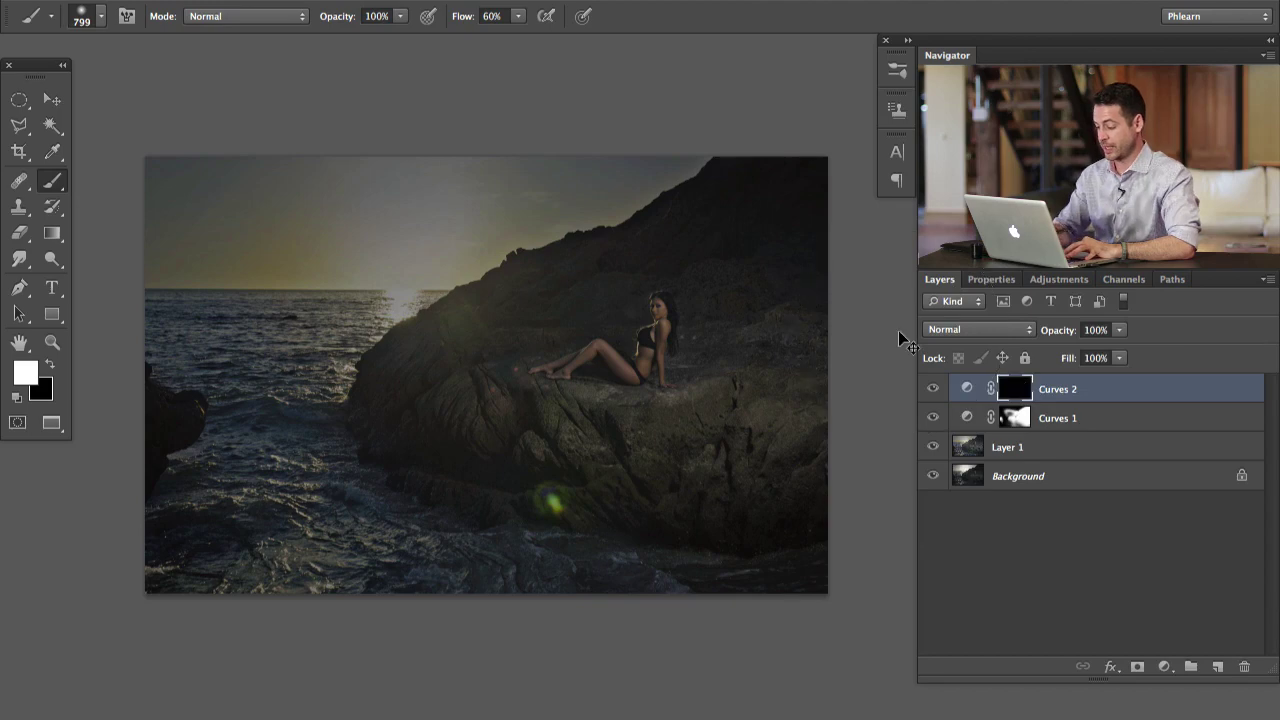
- Paint white on the Curves 2 mask to darken the bright rocks beneath and beside the woman, comparing with the layer hidden
left_click_drag(623, 409, 590, 402)
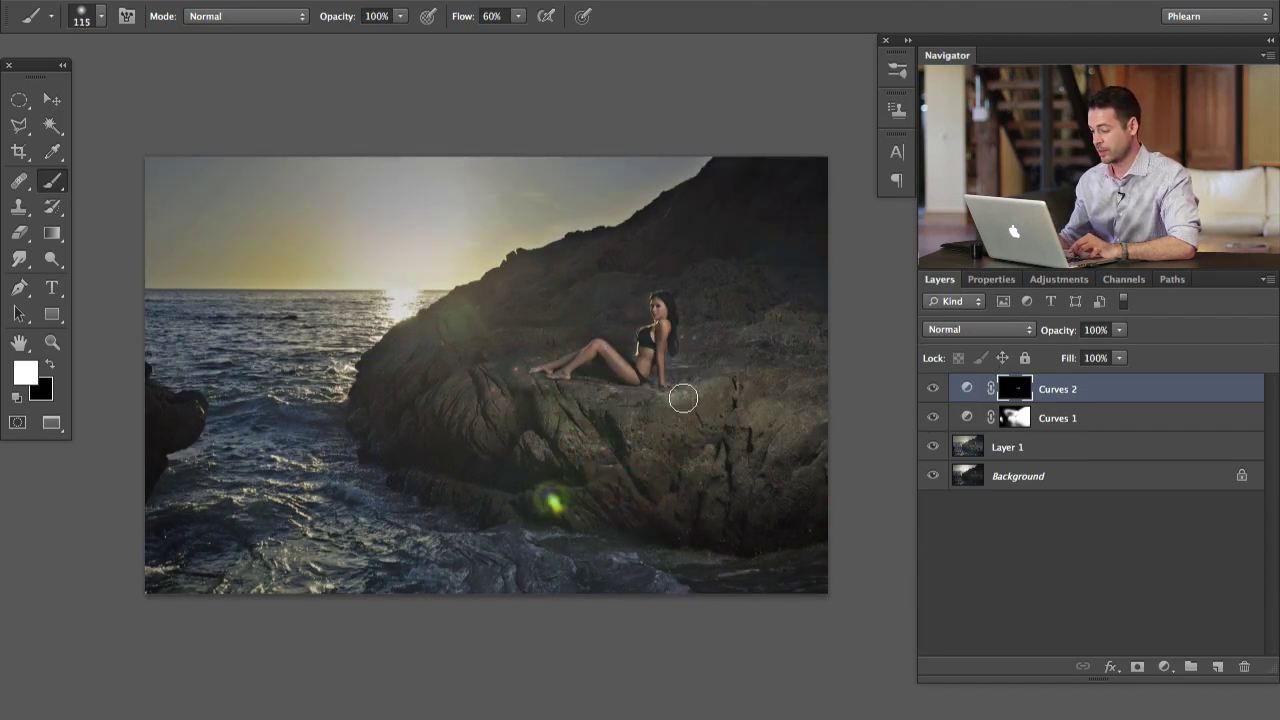
mouse_move(670, 387)
left_mouse_down()
mouse_move(690, 390)
mouse_move(548, 372)
left_mouse_up()
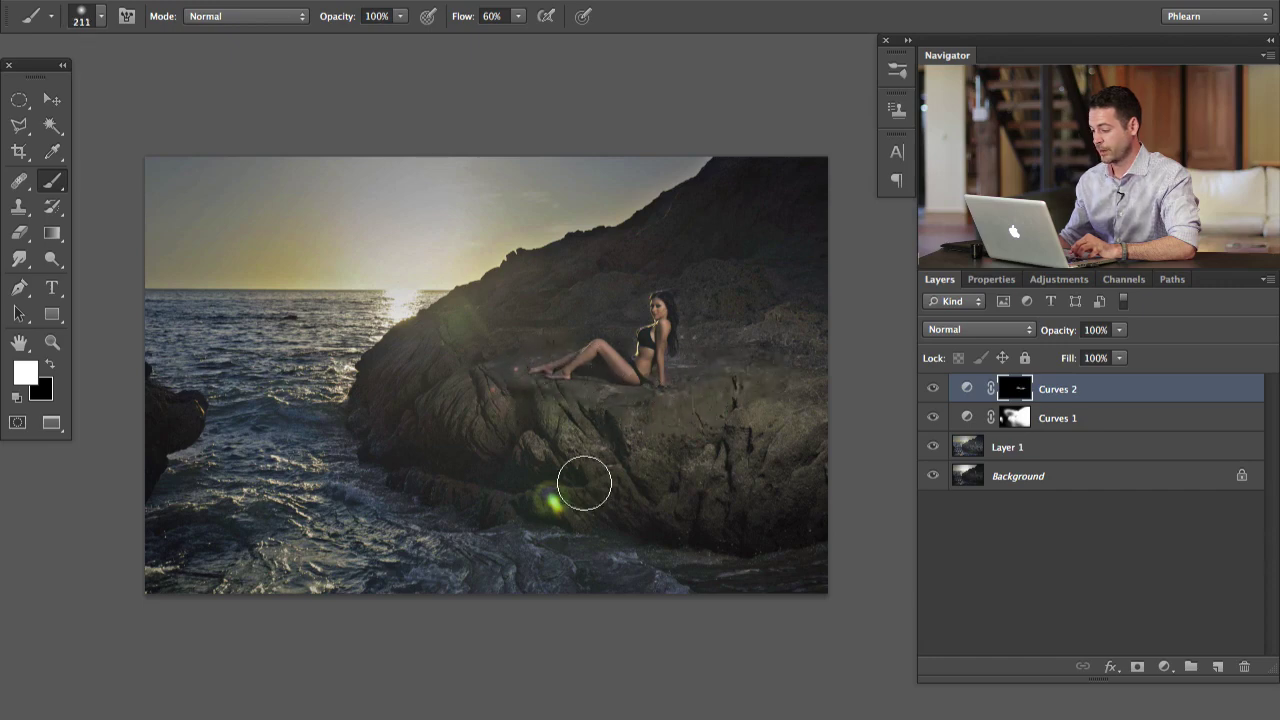
mouse_move(519, 454)
left_mouse_down()
mouse_move(499, 388)
mouse_move(501, 440)
mouse_move(502, 395)
mouse_move(557, 444)
mouse_move(784, 419)
mouse_move(818, 451)
mouse_move(823, 397)
left_mouse_up()
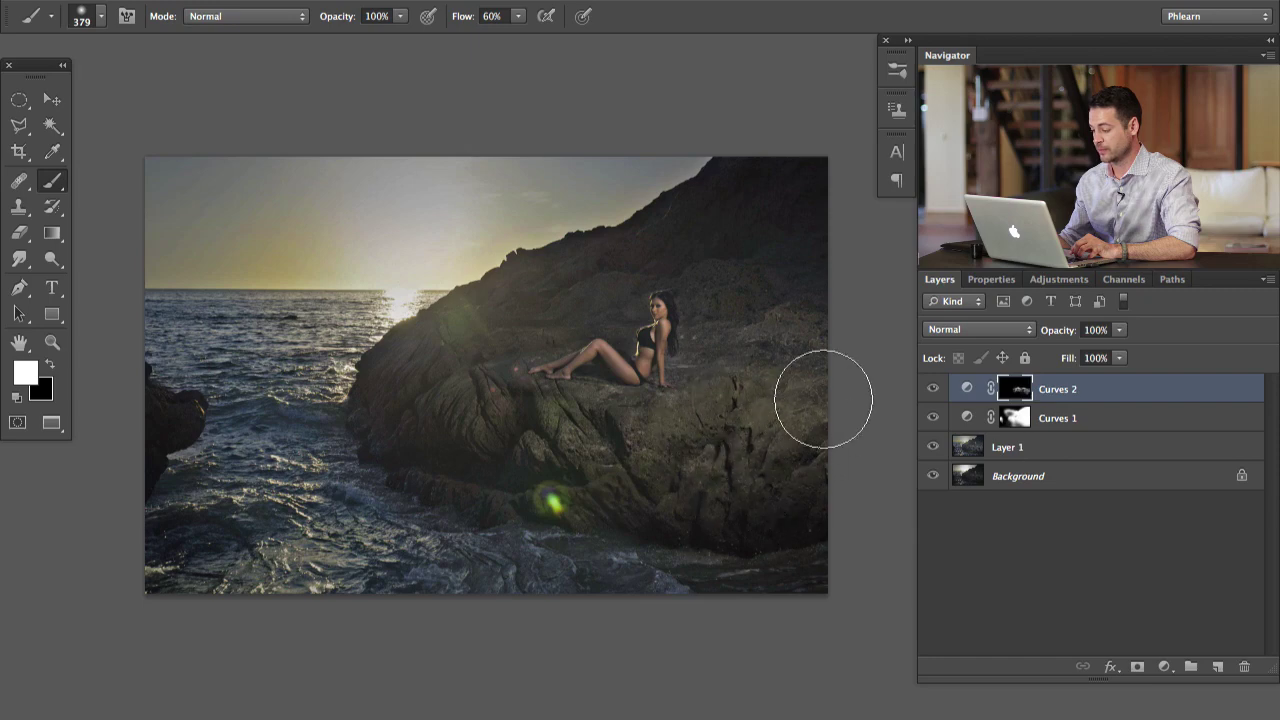
left_click(932, 389)
left_click(932, 389)
left_click(932, 389)
left_click(932, 389)
mouse_move(586, 381)
left_mouse_down()
mouse_move(609, 388)
mouse_move(514, 366)
mouse_move(697, 383)
mouse_move(710, 367)
left_mouse_up()
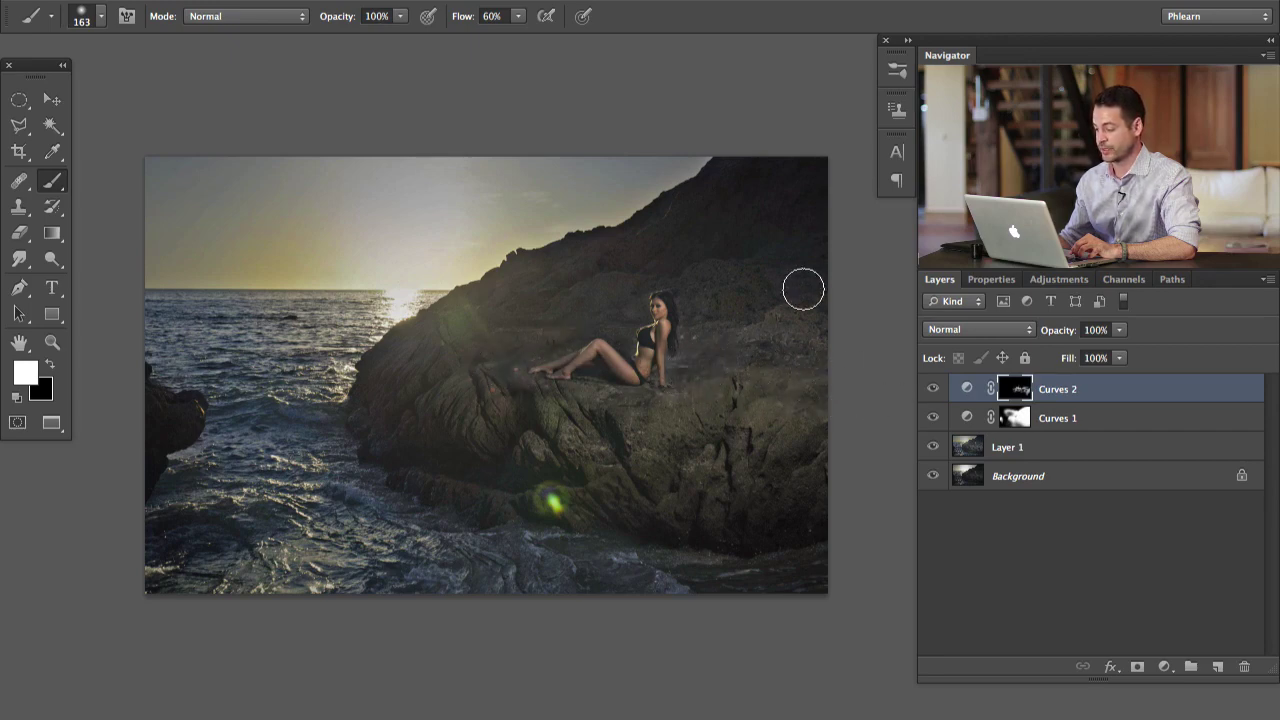
- Toggle the Curves 2 layer's visibility to compare the rocks with and without the darkened highlights
left_click(932, 389)
left_click(932, 389)
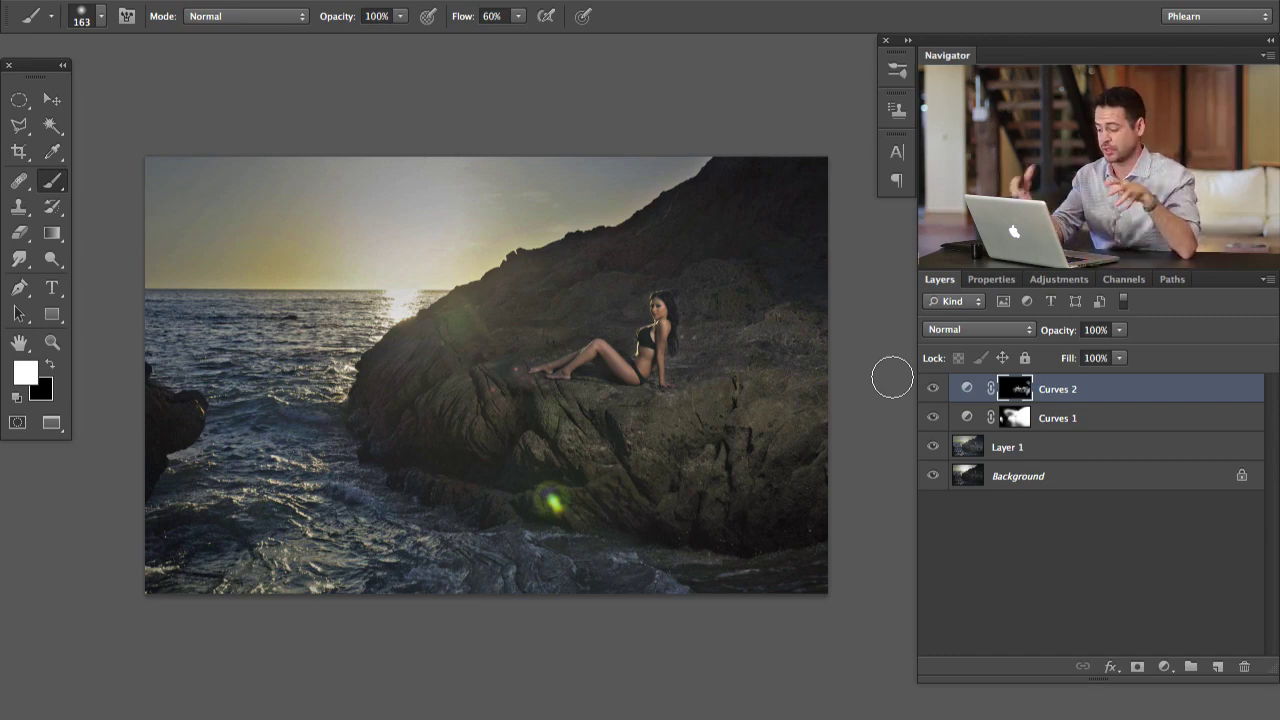
left_click(932, 389)
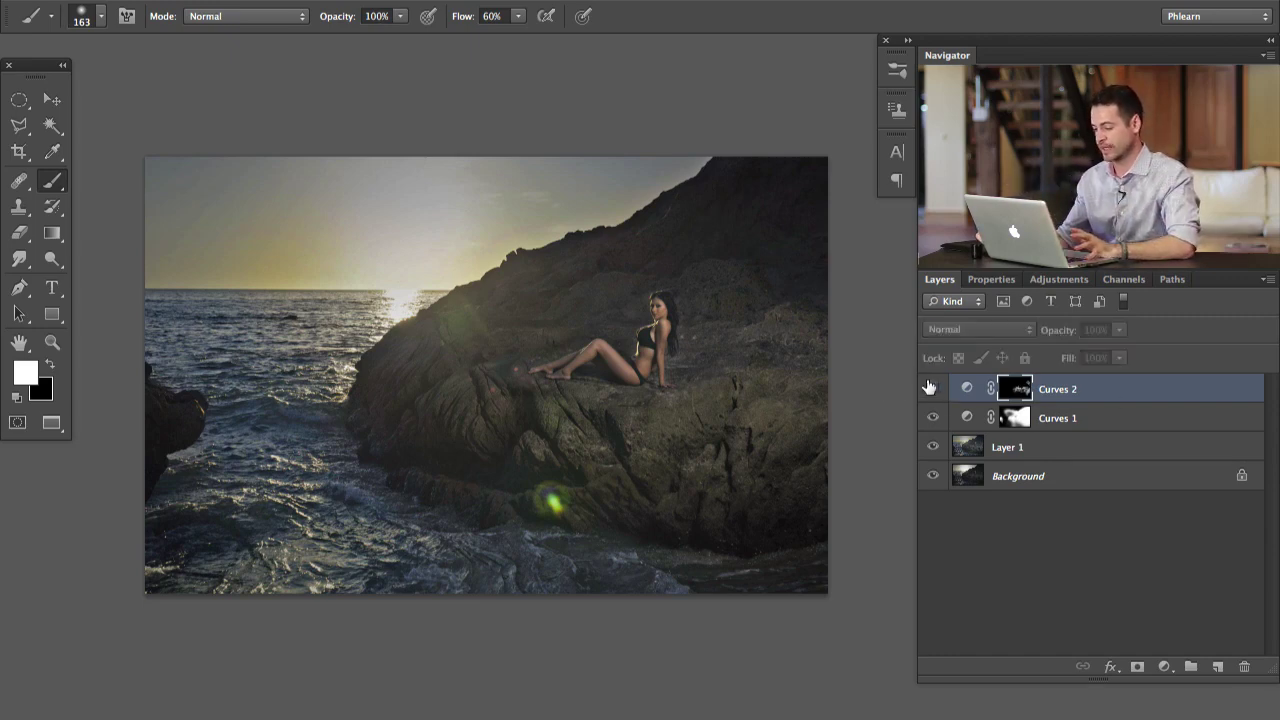
left_click(932, 389)
left_click(932, 389)
left_click(932, 389)
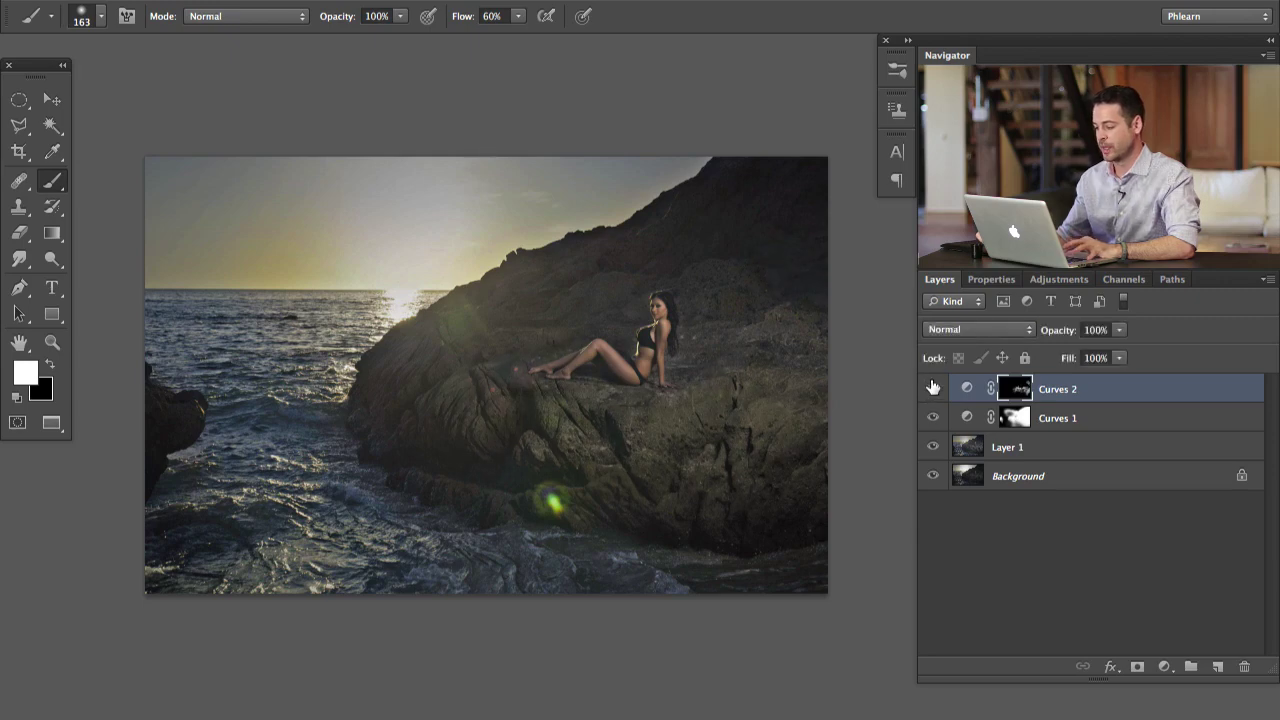
- Add another Curves adjustment layer and lower the midpoint of its RGB curve slightly
left_click(1163, 668)
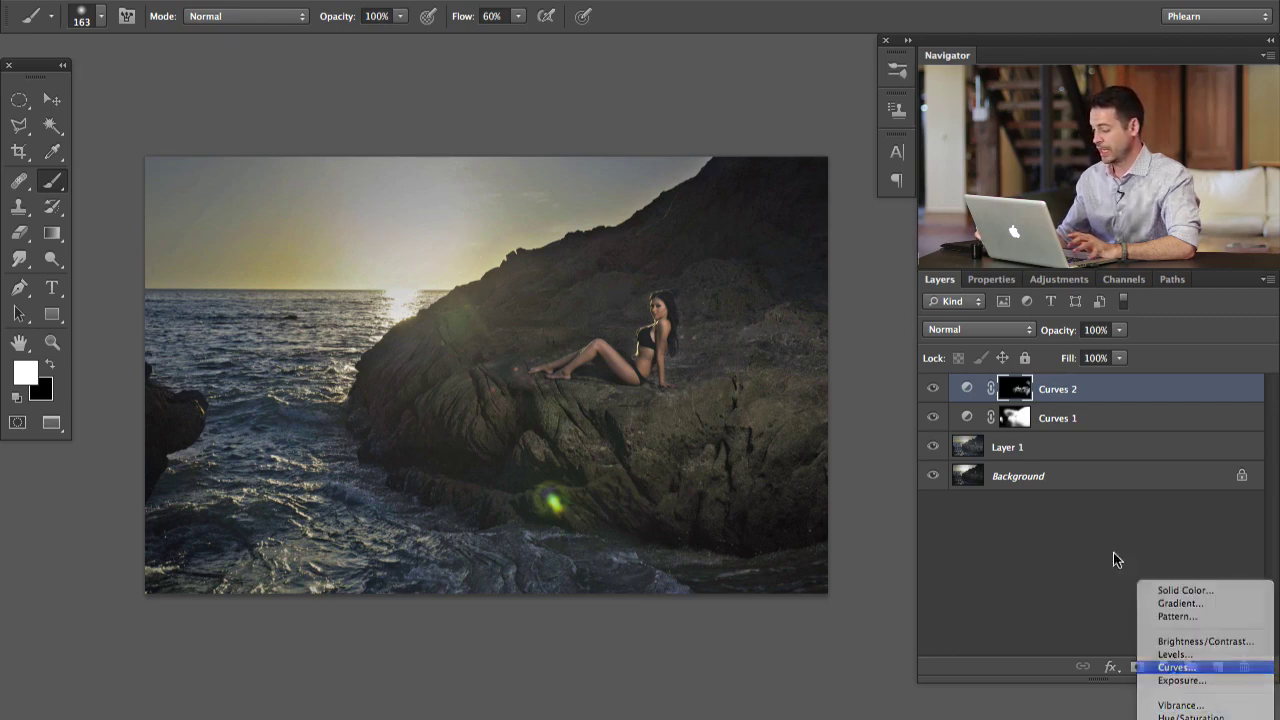
key("Return")
left_click_drag(1106, 515, 1117, 526)
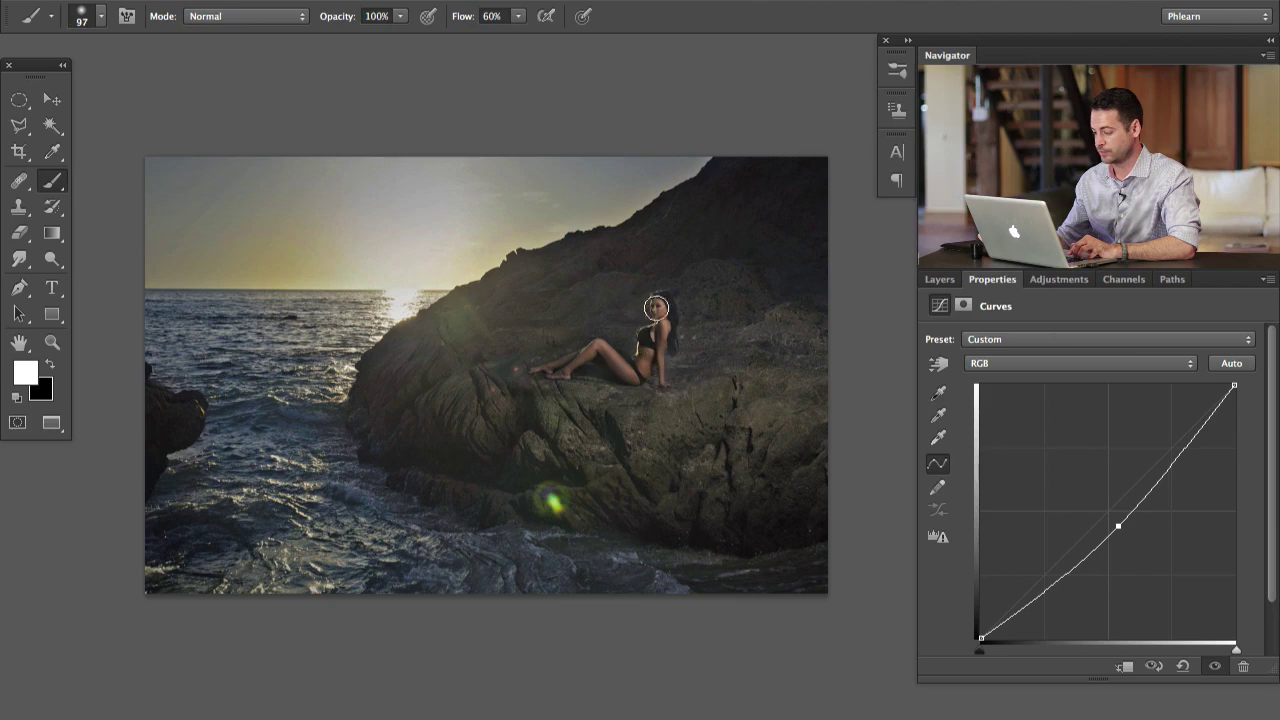
- Paint the darkening over the woman's body on the black Curves 3 mask, alternating white and black to clean up the spill onto the rocks
key("x")
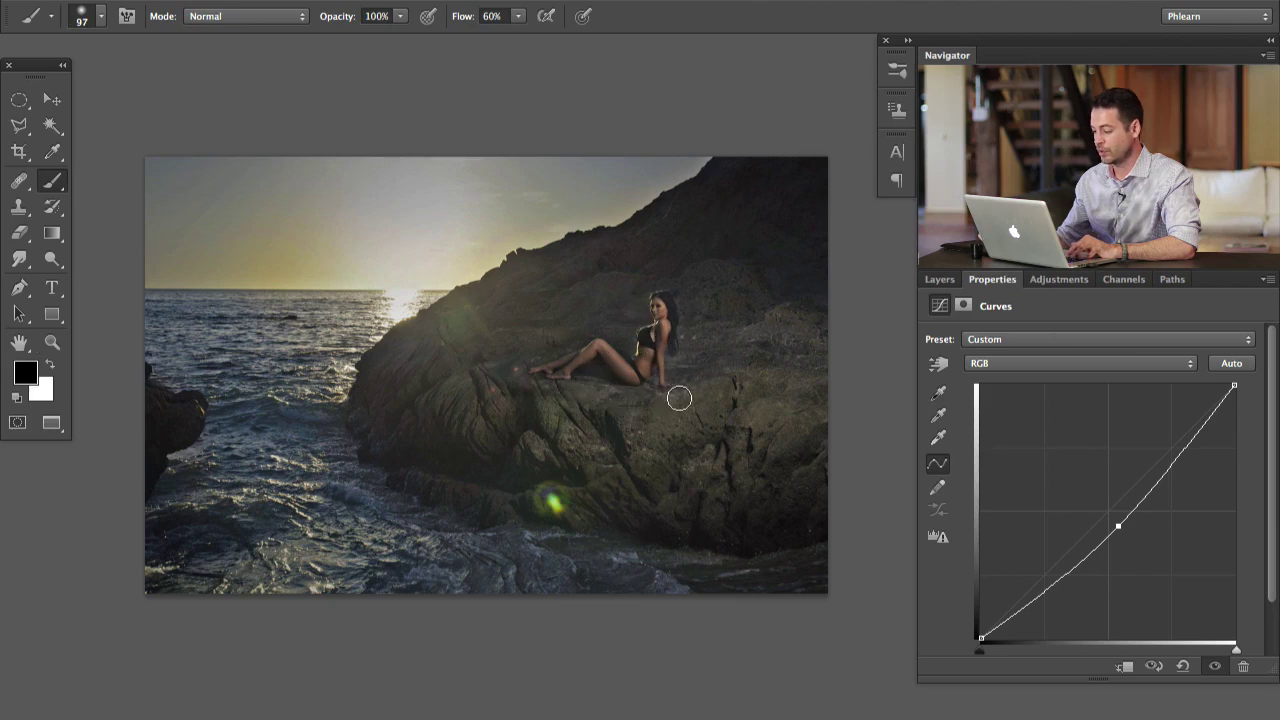
key("x")
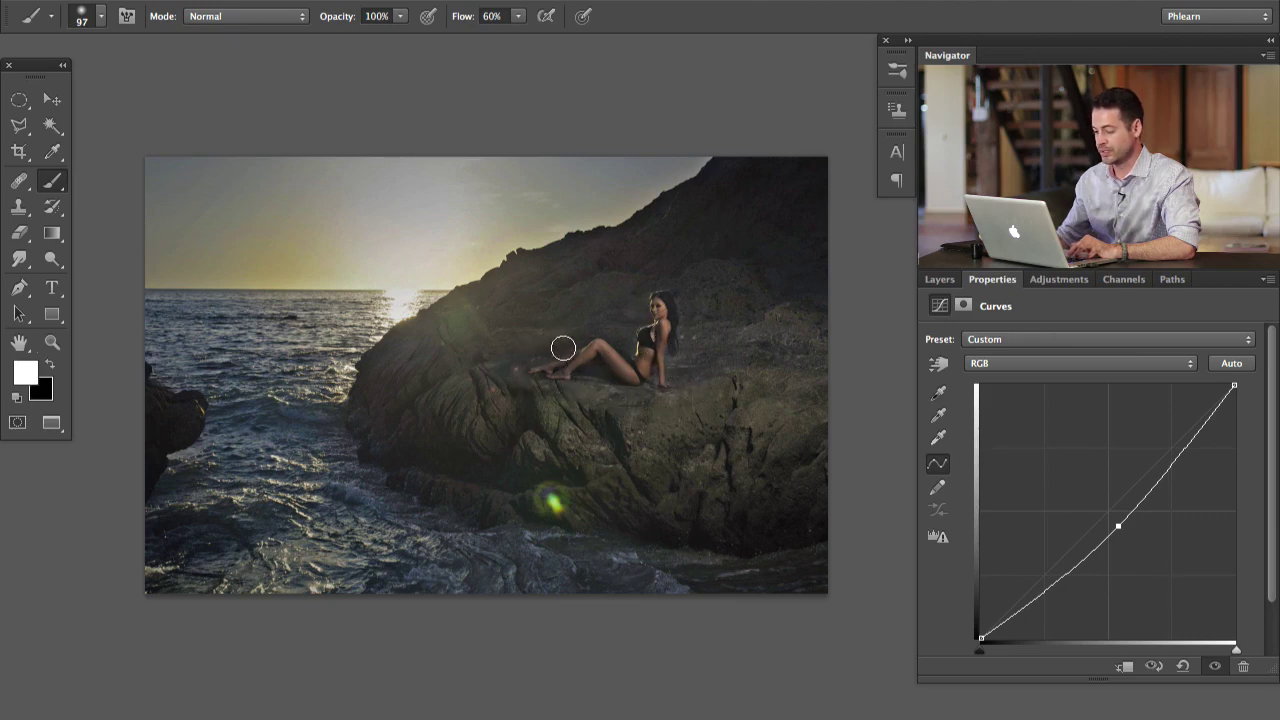
key("x")
key("x")
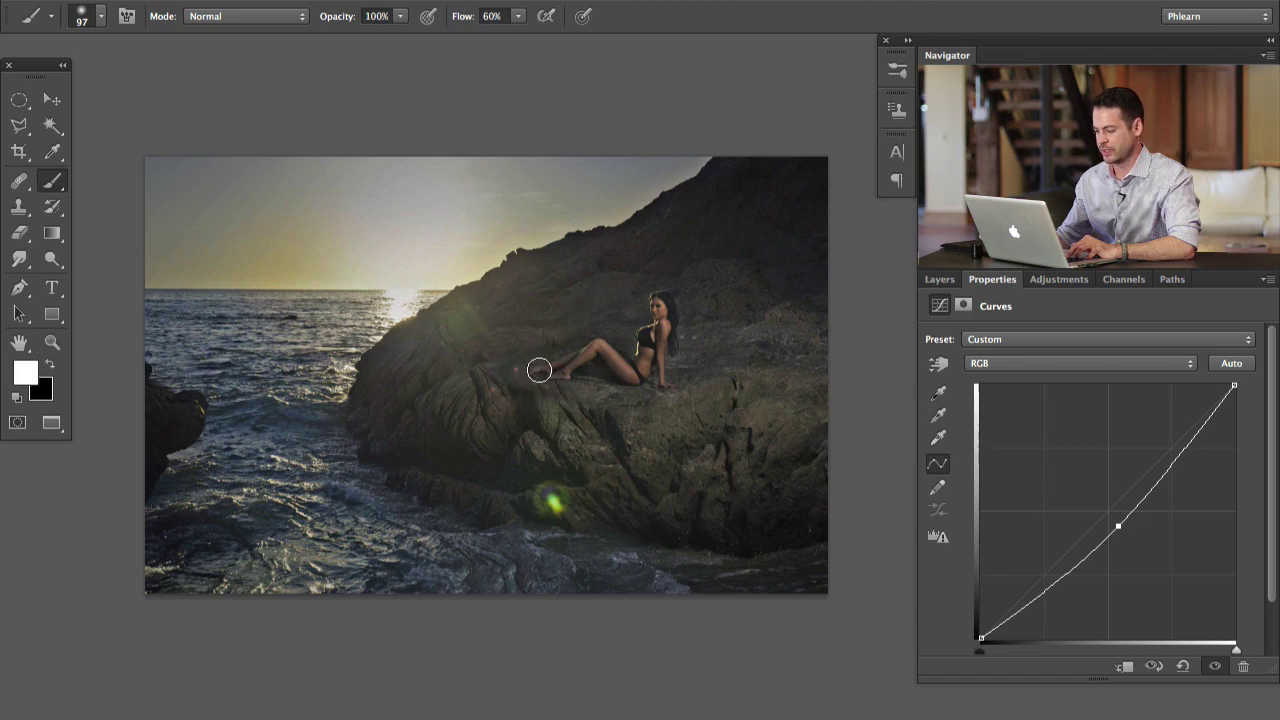
key("x")
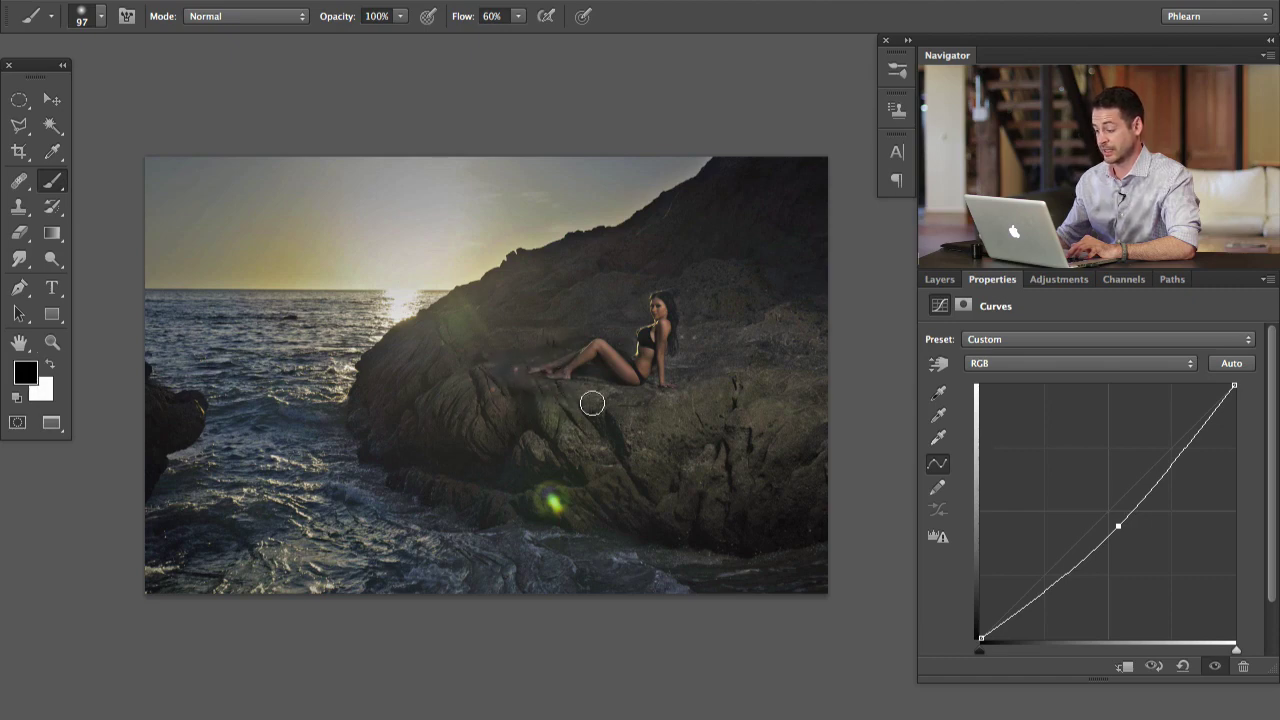
key("x")
key("x")
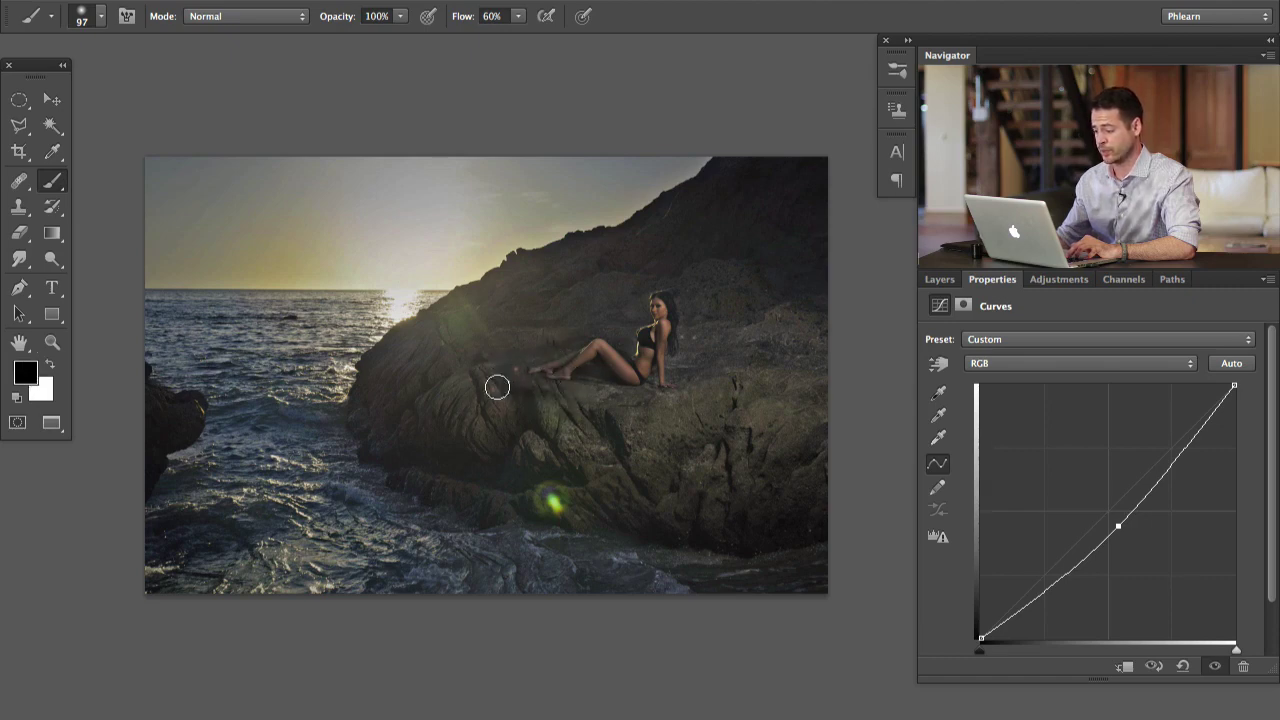
- Compare the image with and without the Curves 3 layer, and view its mask on its own to inspect the painted area
left_click(935, 280)
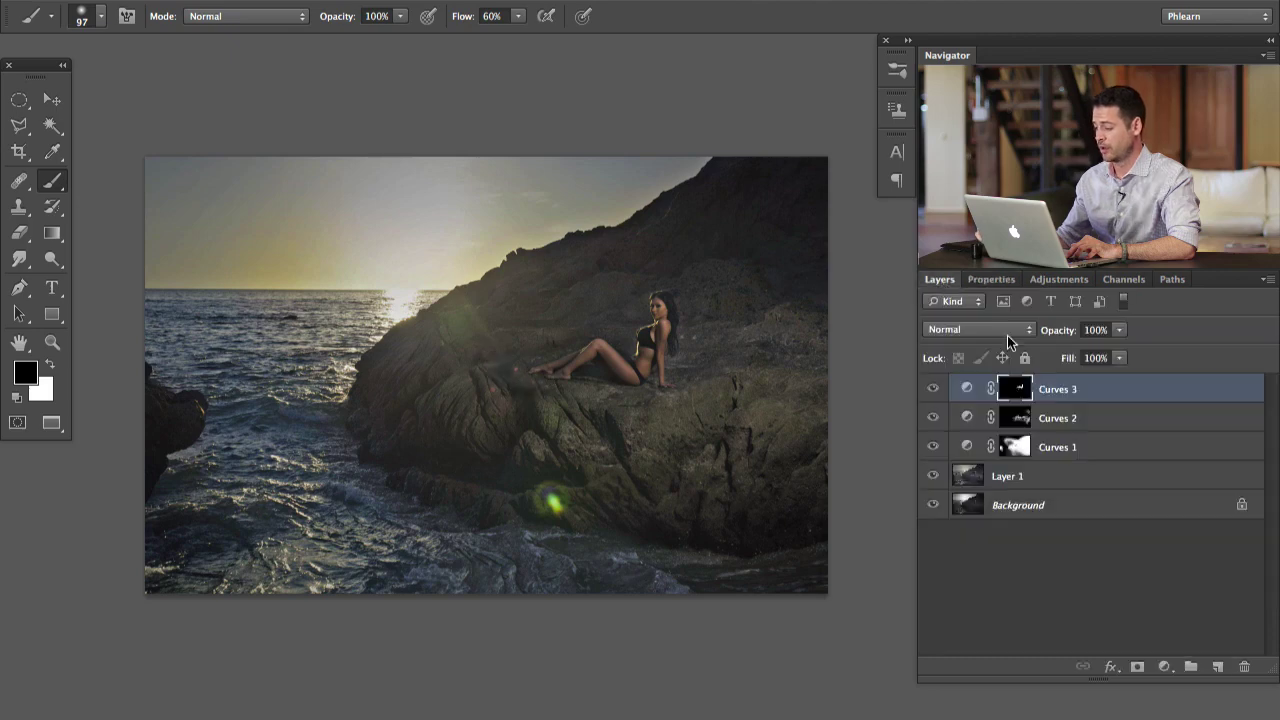
left_click(933, 389)
left_click(933, 389)
left_click(933, 389)
left_click(933, 389)
left_click(1014, 392, "alt")
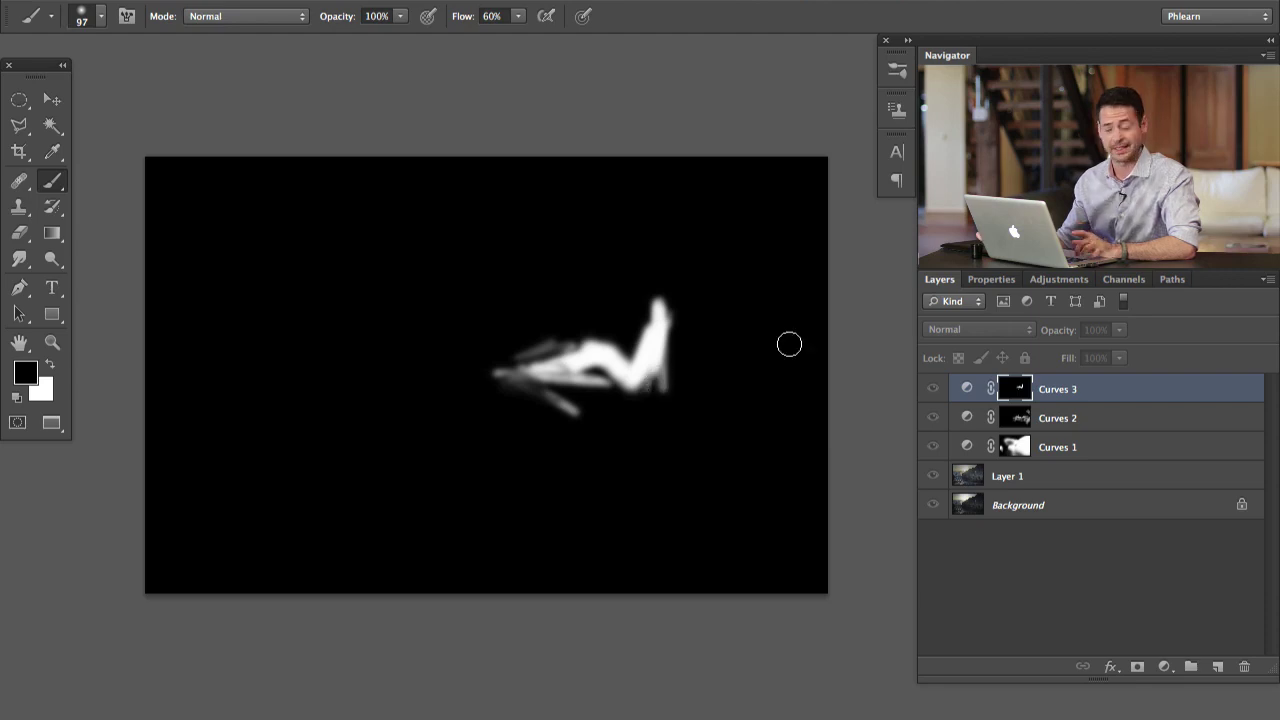
left_click(1020, 395, "alt")
left_click(933, 389)
left_click(933, 389)
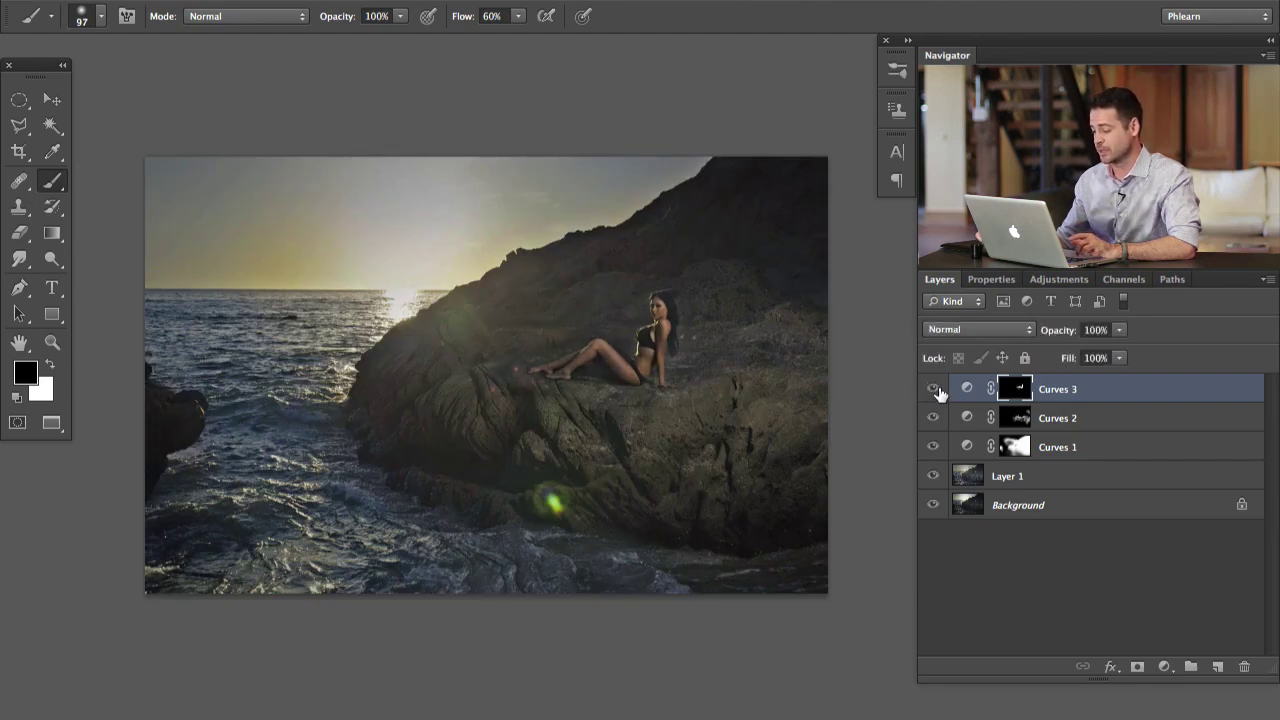
left_click(933, 389)
left_click(933, 389)
- Compare the woman with Curves 3 shown and hidden, and reduce the layer's opacity to 82%
key("x")
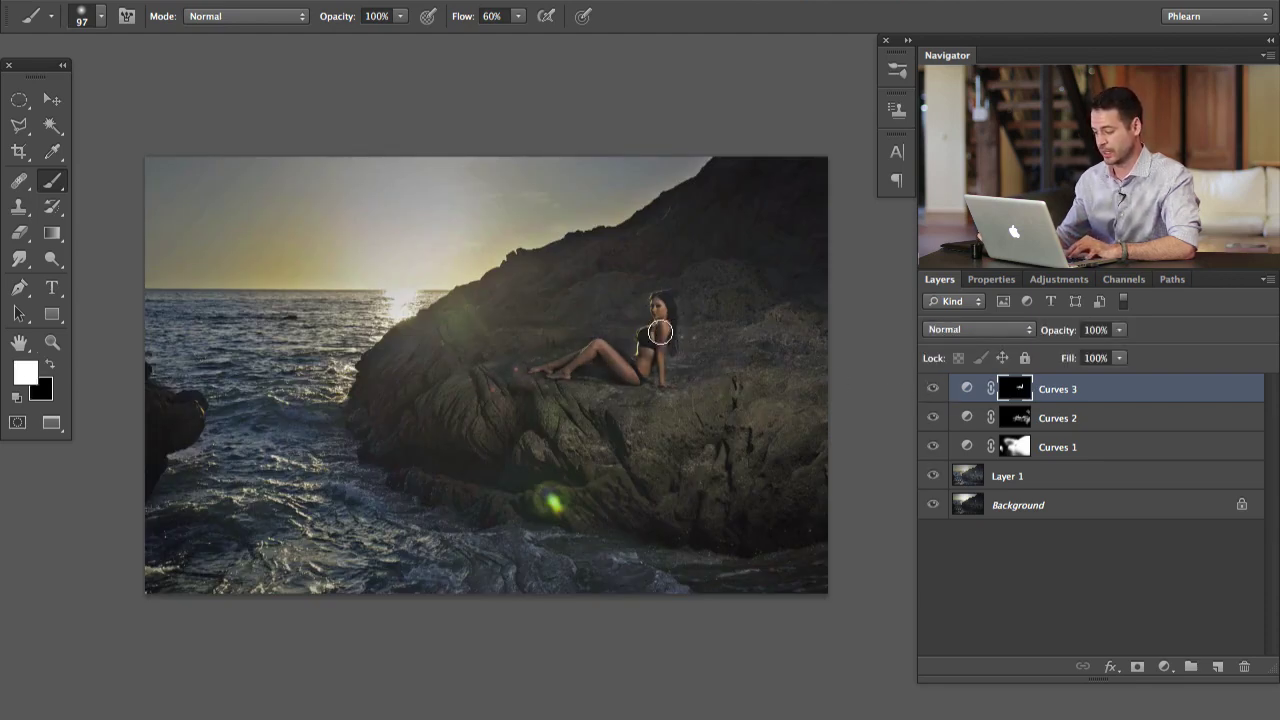
left_click(932, 390)
left_click(932, 390)
left_click(934, 390)
left_click(934, 390)
left_click_drag(1042, 330, 1035, 335)
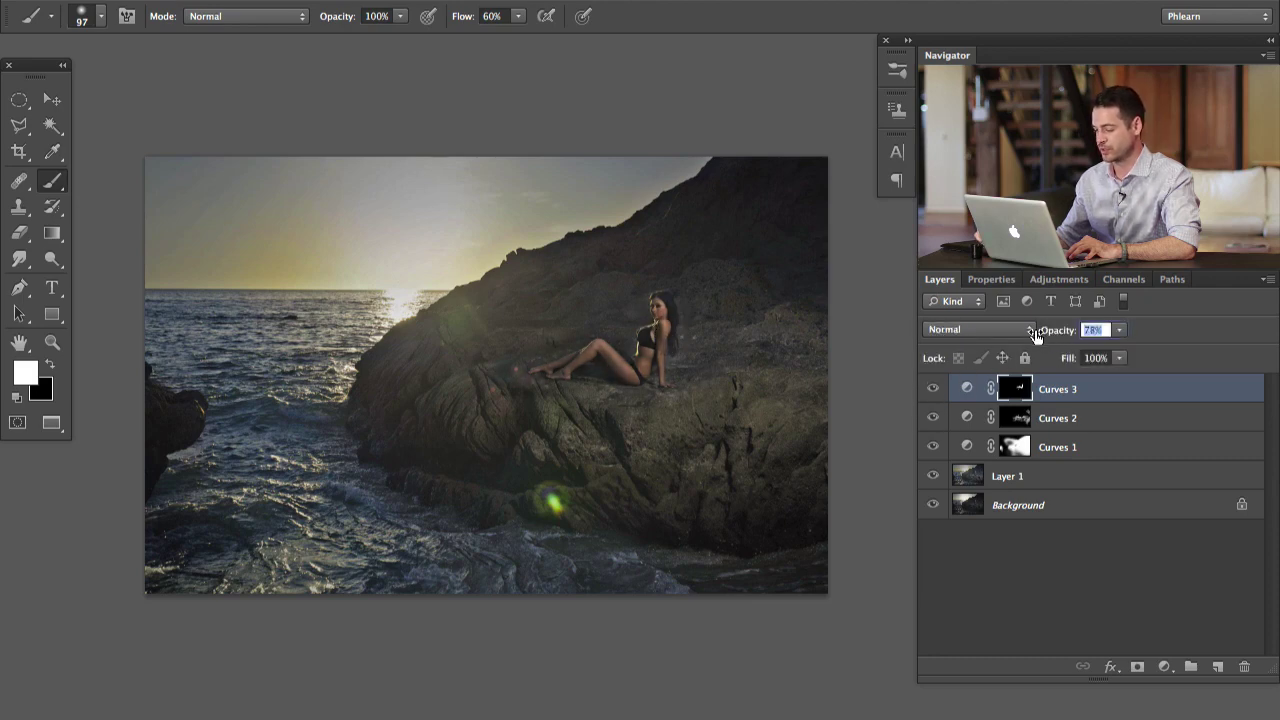
key("Return")
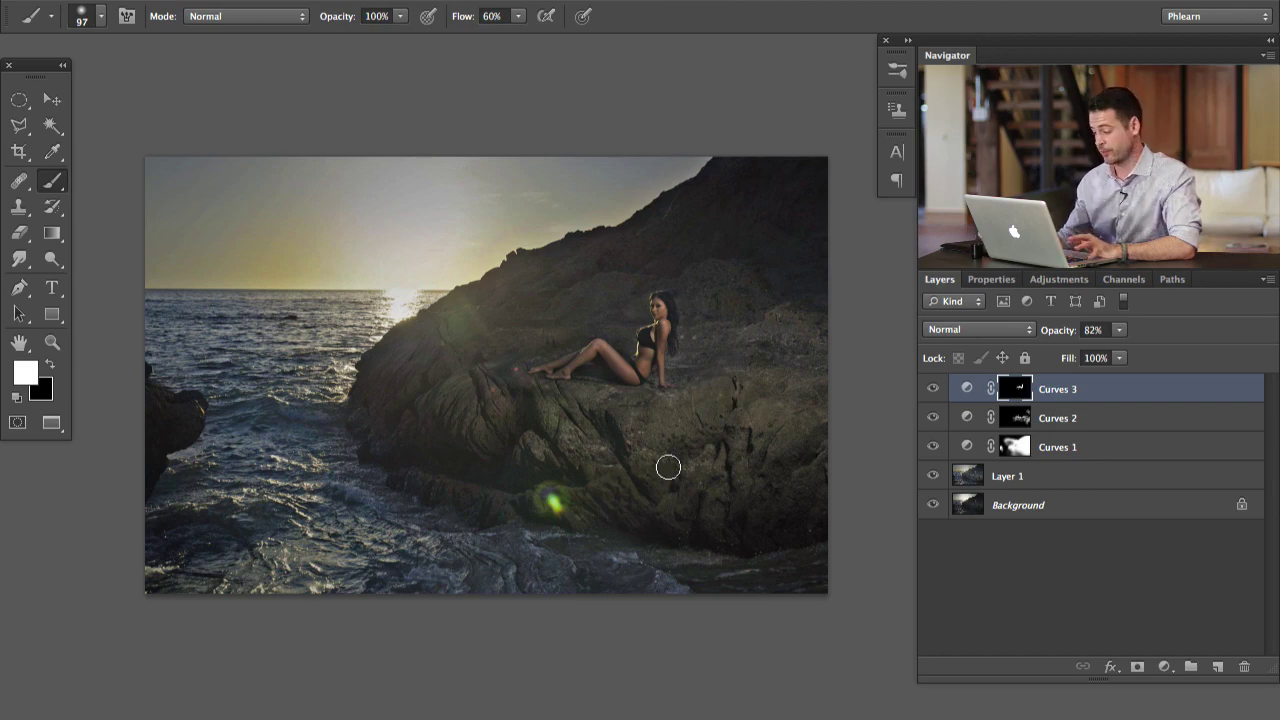
- Add a Curves adjustment layer that darkens the image by lowering the RGB midpoint, and invert its mask to black
left_click(1164, 666)
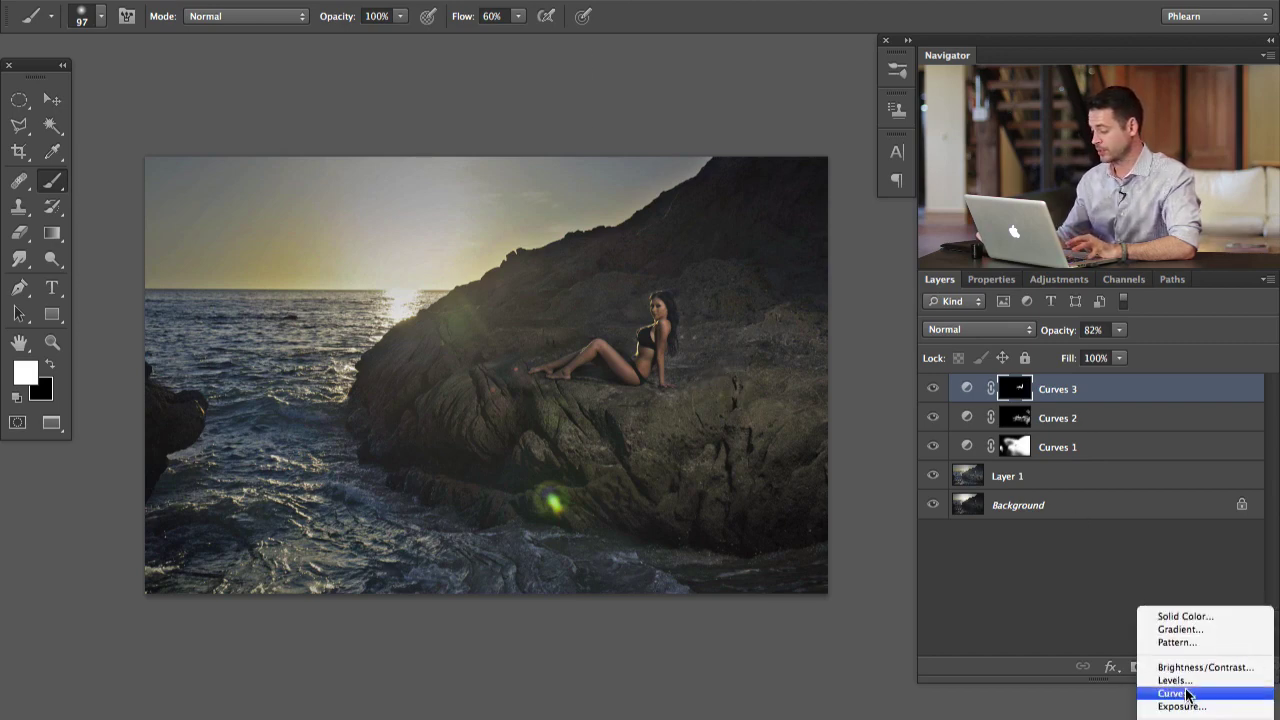
left_click(1176, 693)
left_click_drag(1103, 531, 1118, 536)
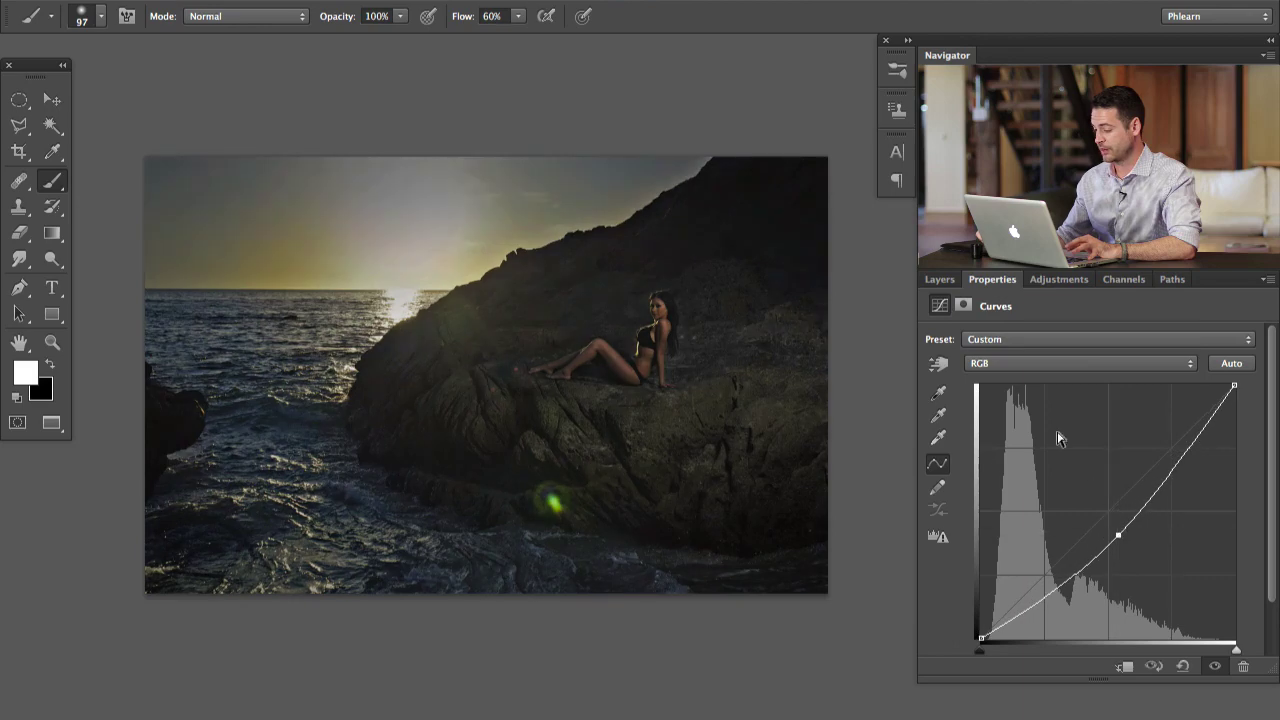
left_click(936, 281)
key("super+i")
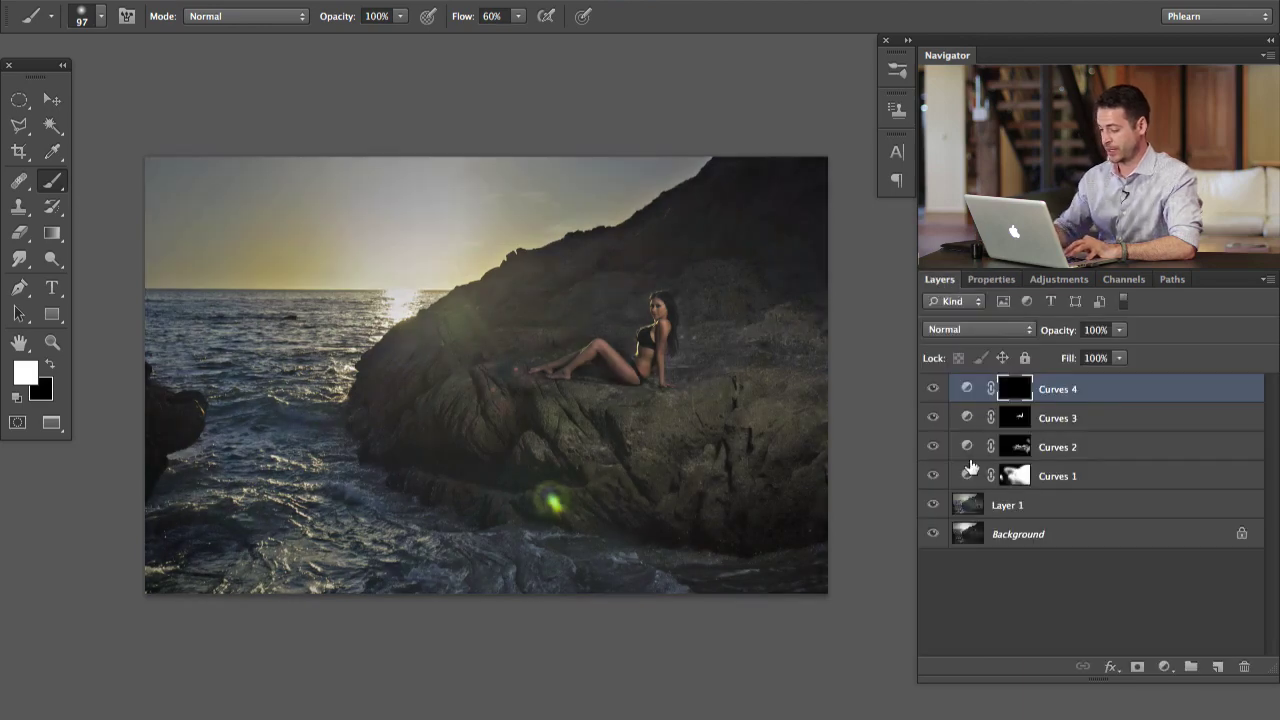
- Enlarge the brush to 319 and paint white on the Curves 4 mask to darken the rocks below and beside the woman
key("bracketright")
key("bracketright")
key("bracketright")
key("bracketright")
key("bracketright")
key("bracketright")
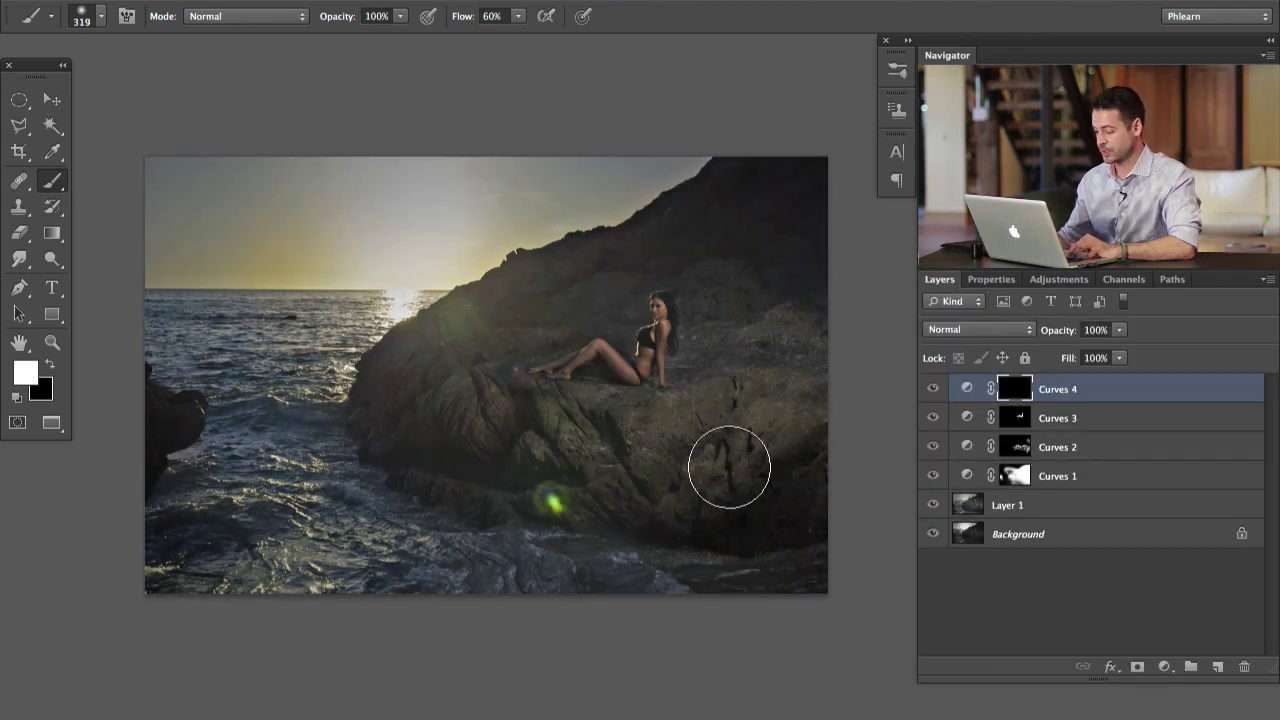
mouse_move(696, 448)
left_mouse_down()
mouse_move(521, 494)
mouse_move(457, 460)
mouse_move(523, 418)
mouse_move(536, 434)
mouse_move(402, 437)
mouse_move(423, 382)
left_mouse_up()
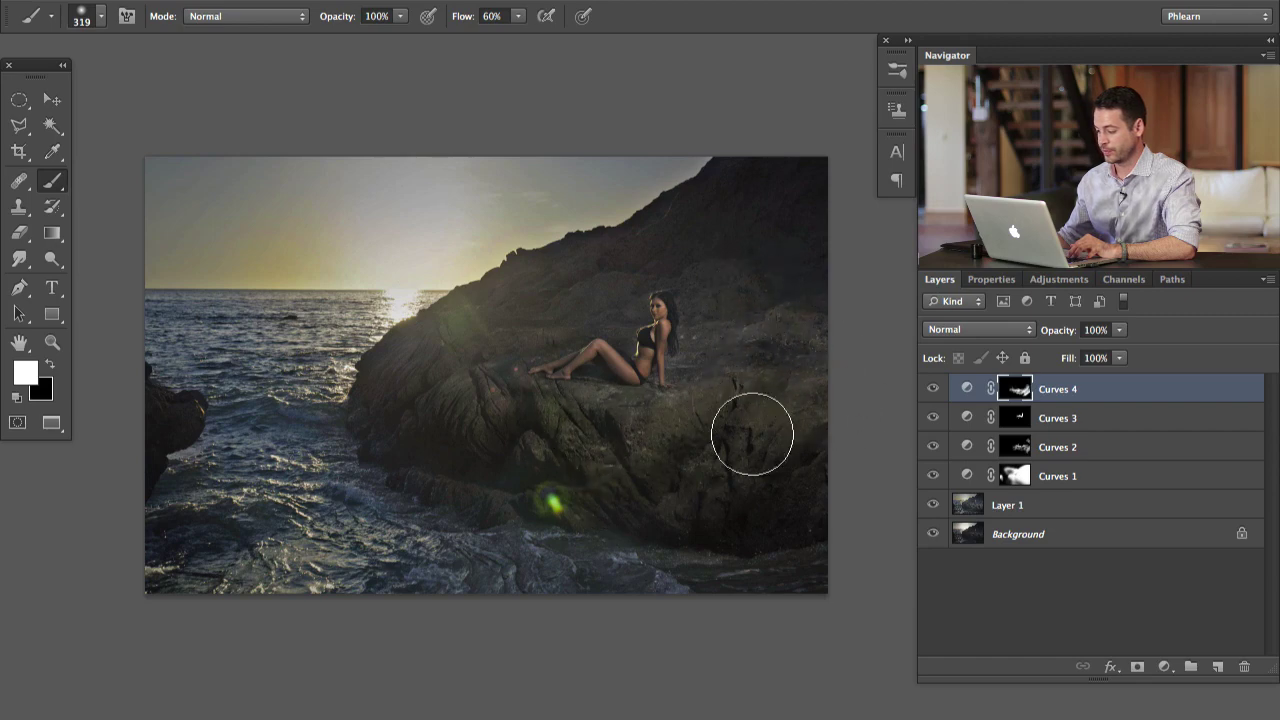
- Reduce the Curves 4 layer's opacity to 60% and compare the image with the layer hidden and shown
left_click_drag(1060, 330, 1021, 338)
left_click(933, 389)
left_click(933, 389)
left_click(933, 389)
left_click(933, 389)
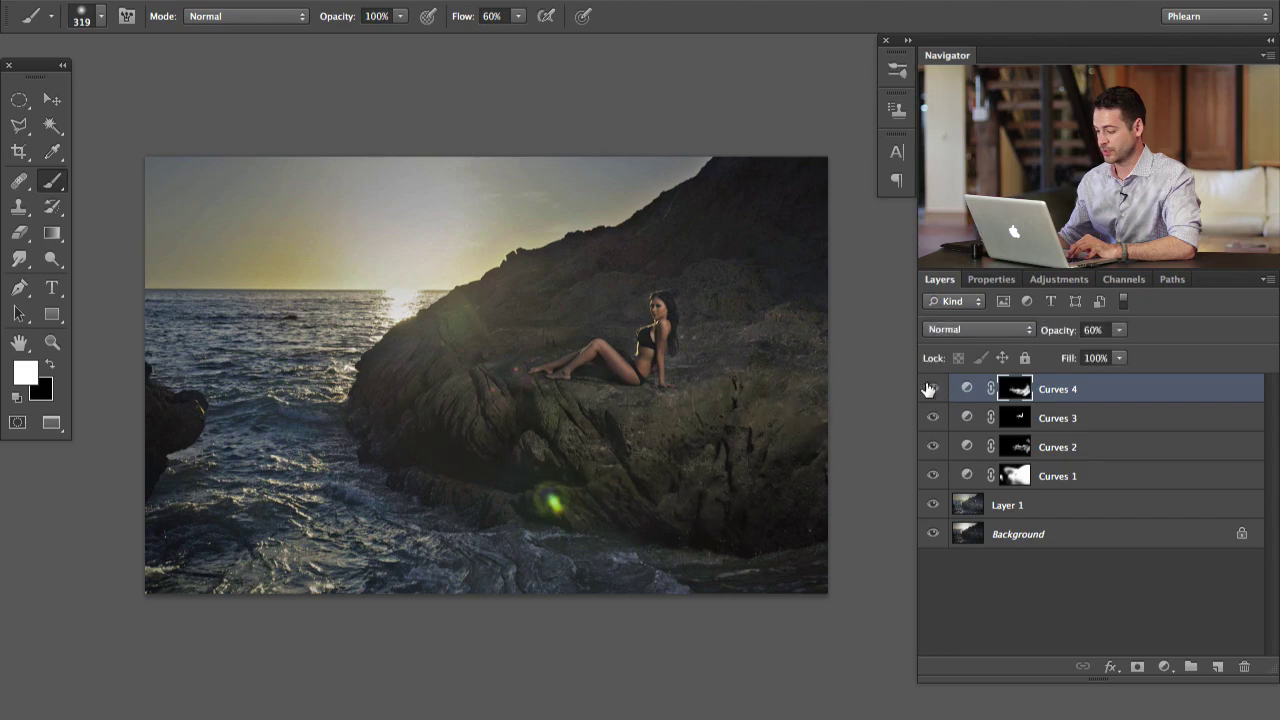
- Extend the white painting on the Curves 4 mask over the lower rocks near the waterline, and compare with the layer hidden and shown
key("x")
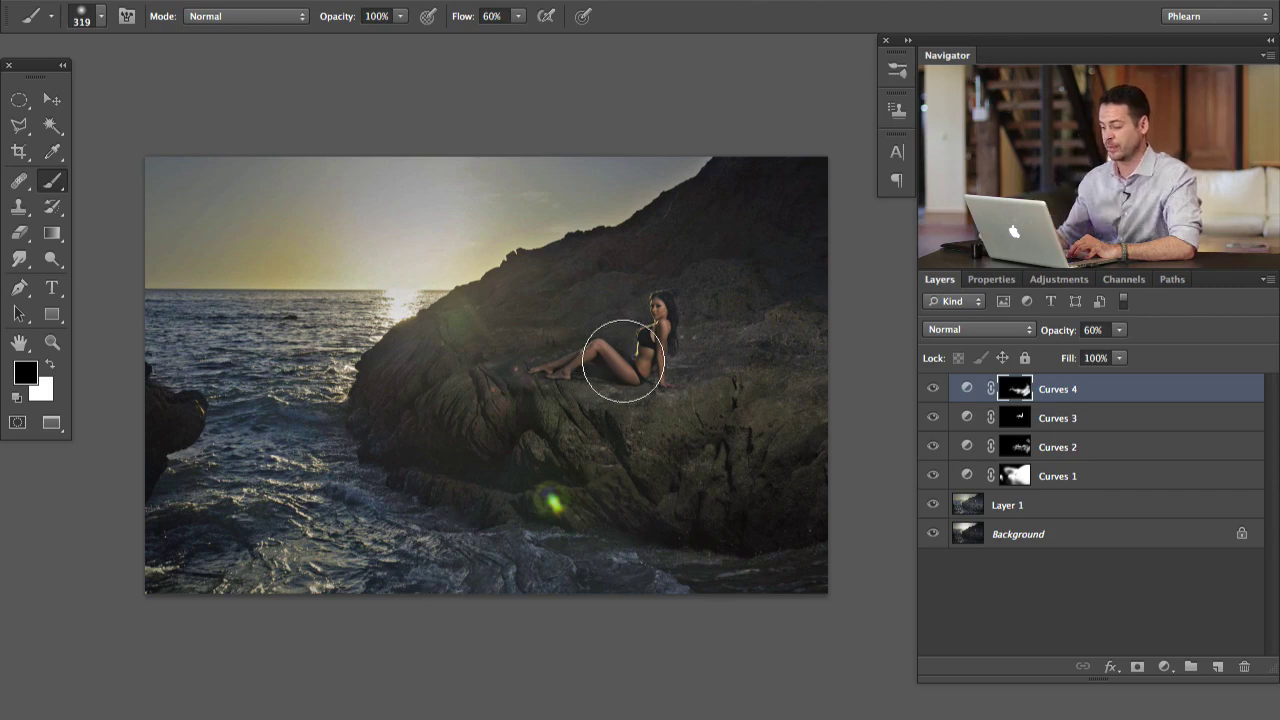
key("x")
mouse_move(470, 510)
left_mouse_down()
mouse_move(398, 487)
mouse_move(430, 478)
left_mouse_up()
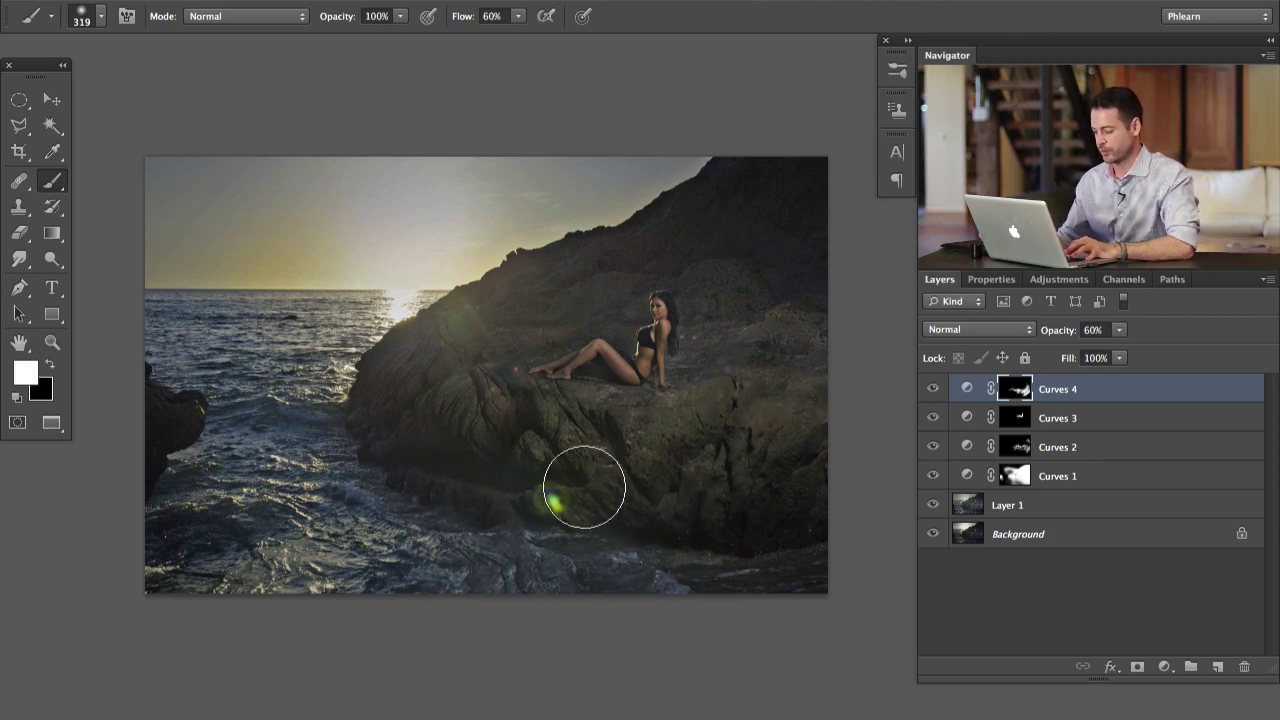
left_click(933, 389)
left_click(933, 389)
left_click(933, 389)
left_click(933, 389)
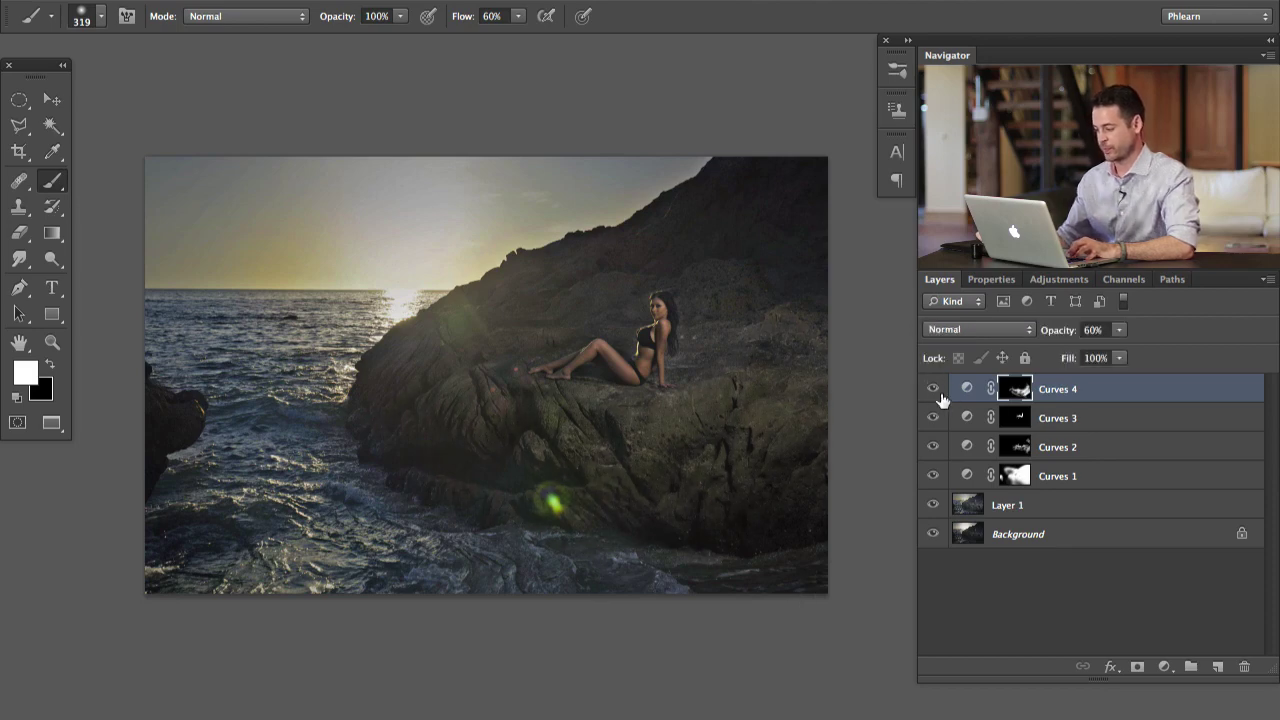
left_click(933, 389)
left_click(933, 389)
- Add a Curves adjustment layer above Curves 4 that warms the image by raising the red midpoint and lowering the blue midpoint
left_click_drag(523, 350, 531, 355)
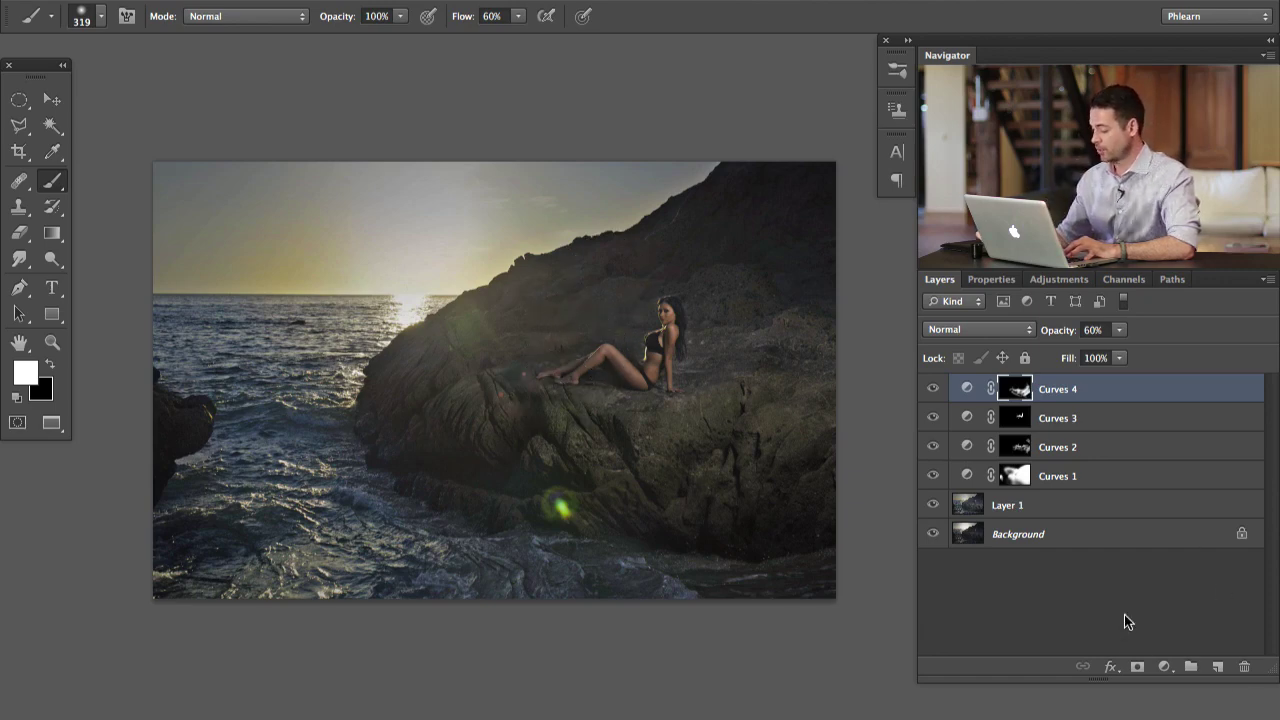
left_click(1166, 667)
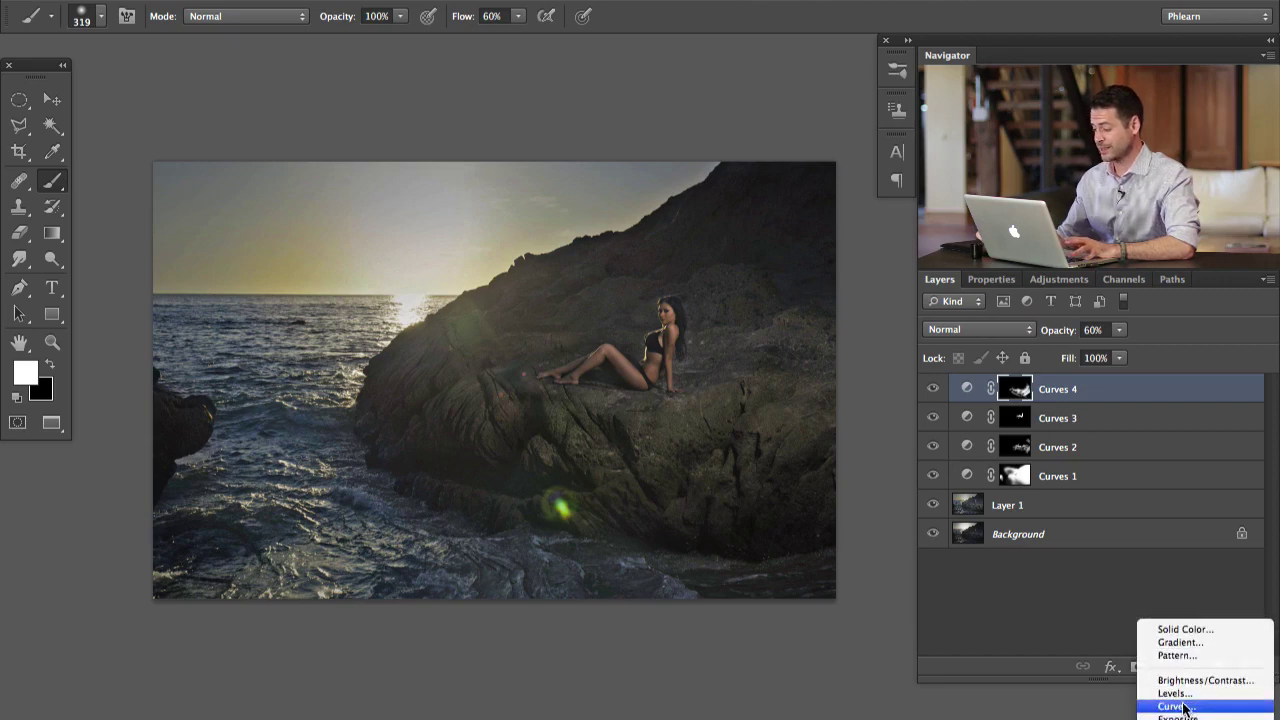
left_click(1183, 707)
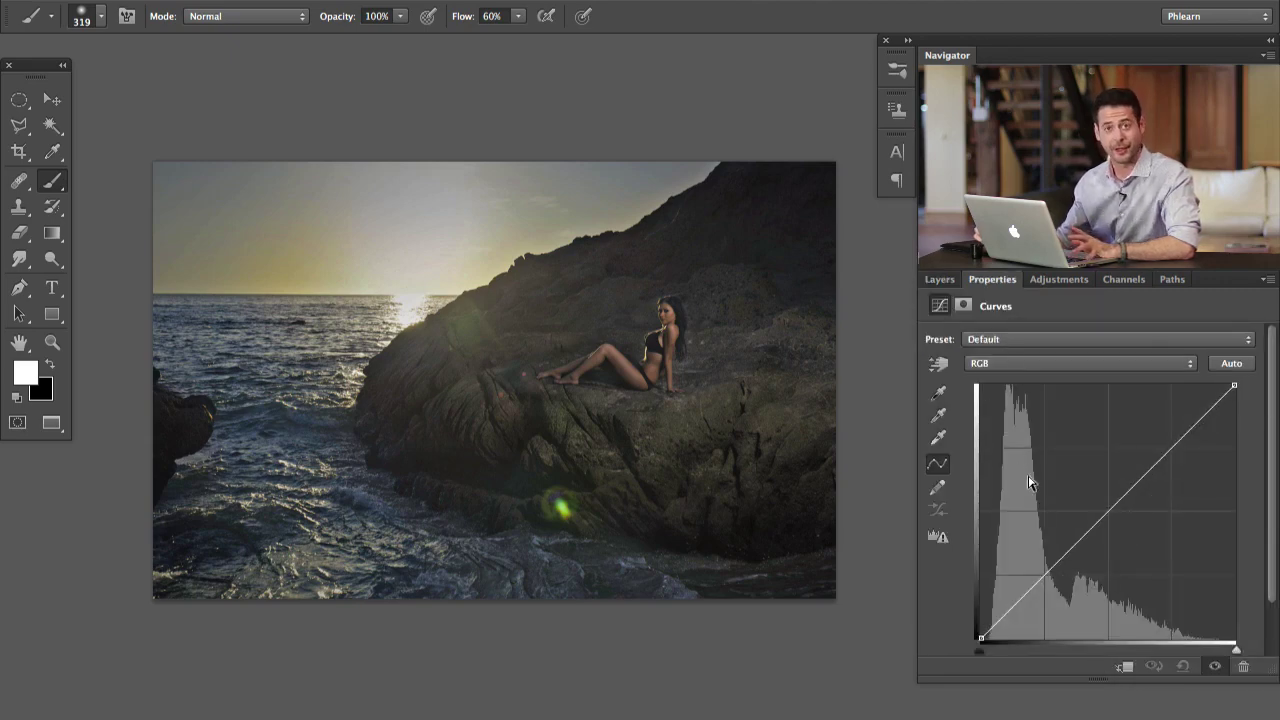
left_click(1029, 364)
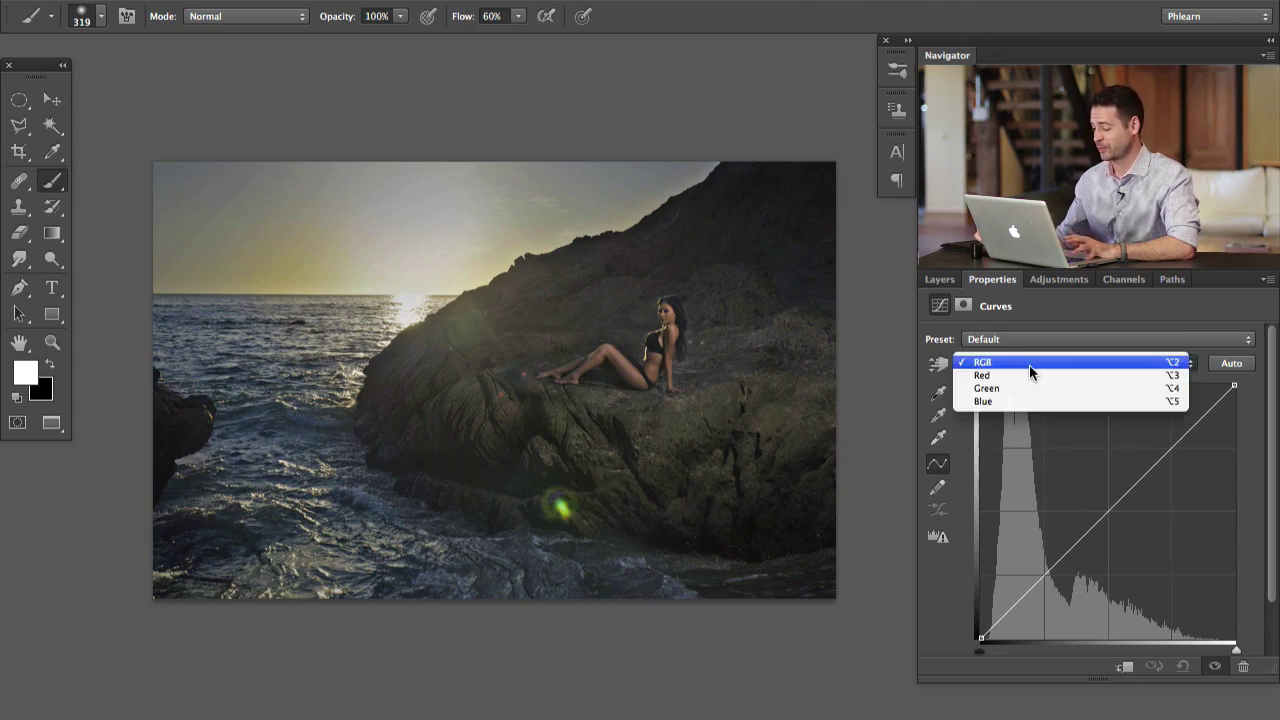
left_click(1030, 374)
left_click_drag(1104, 515, 1099, 507)
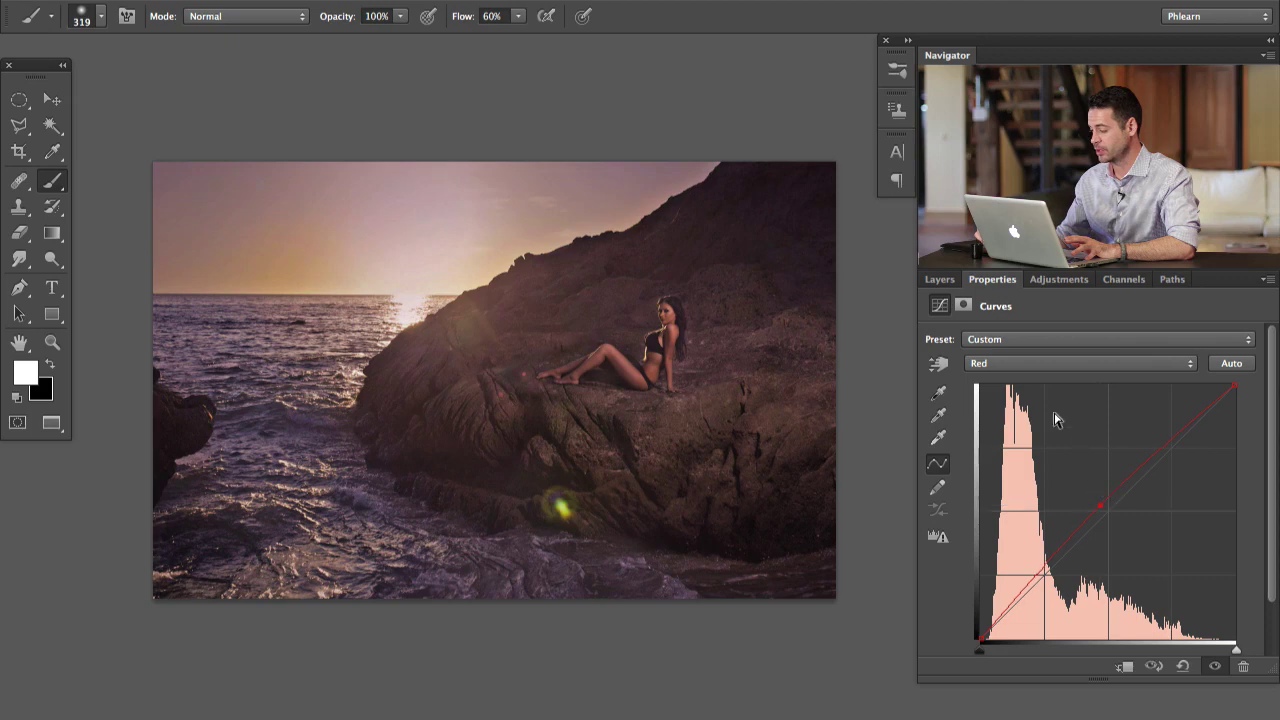
left_click(1037, 362)
left_click(1035, 389)
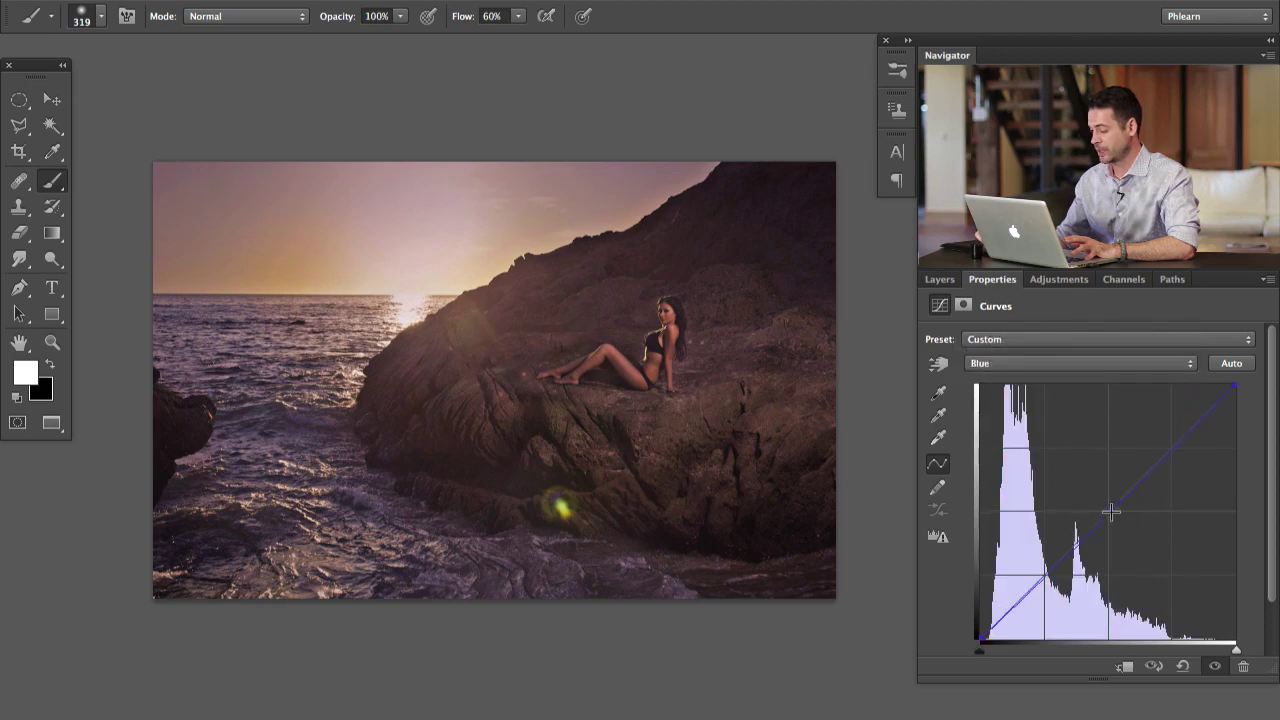
left_click_drag(1111, 512, 1119, 517)
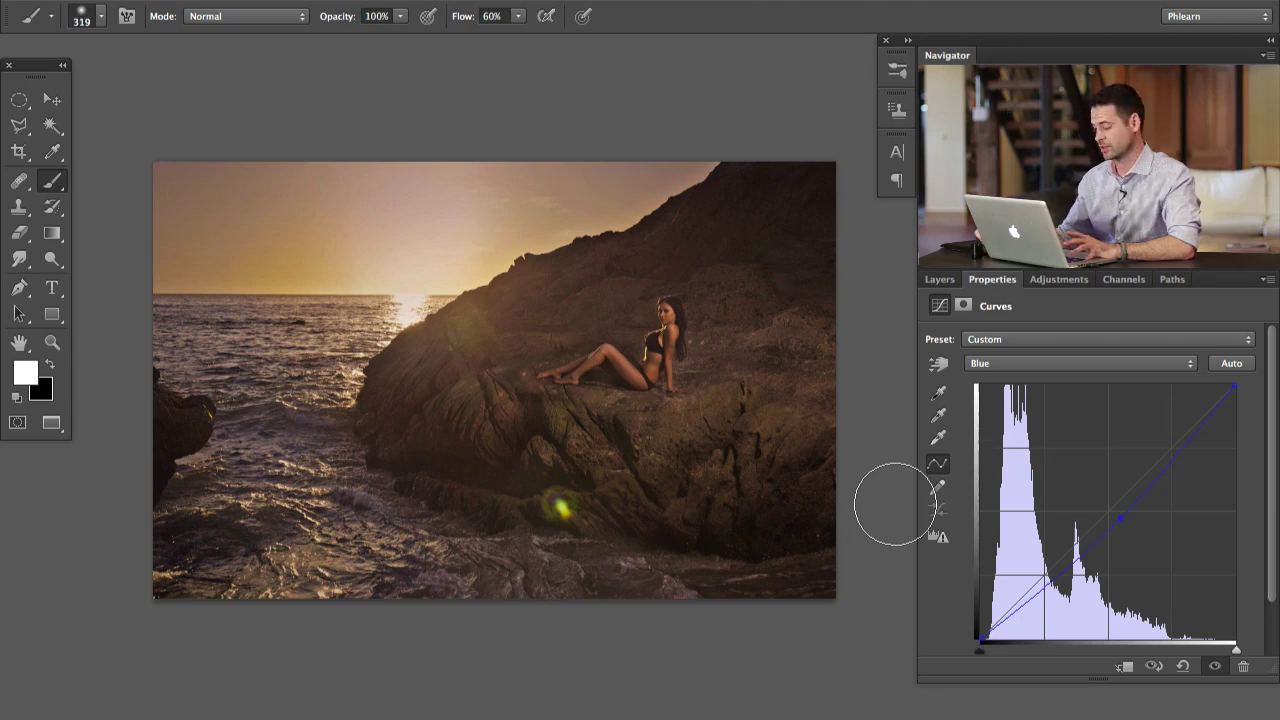
- Limit the Curves 5 mask to a white ellipse spanning the sun and the woman on a black surround, and clear the selection
left_click(940, 280)
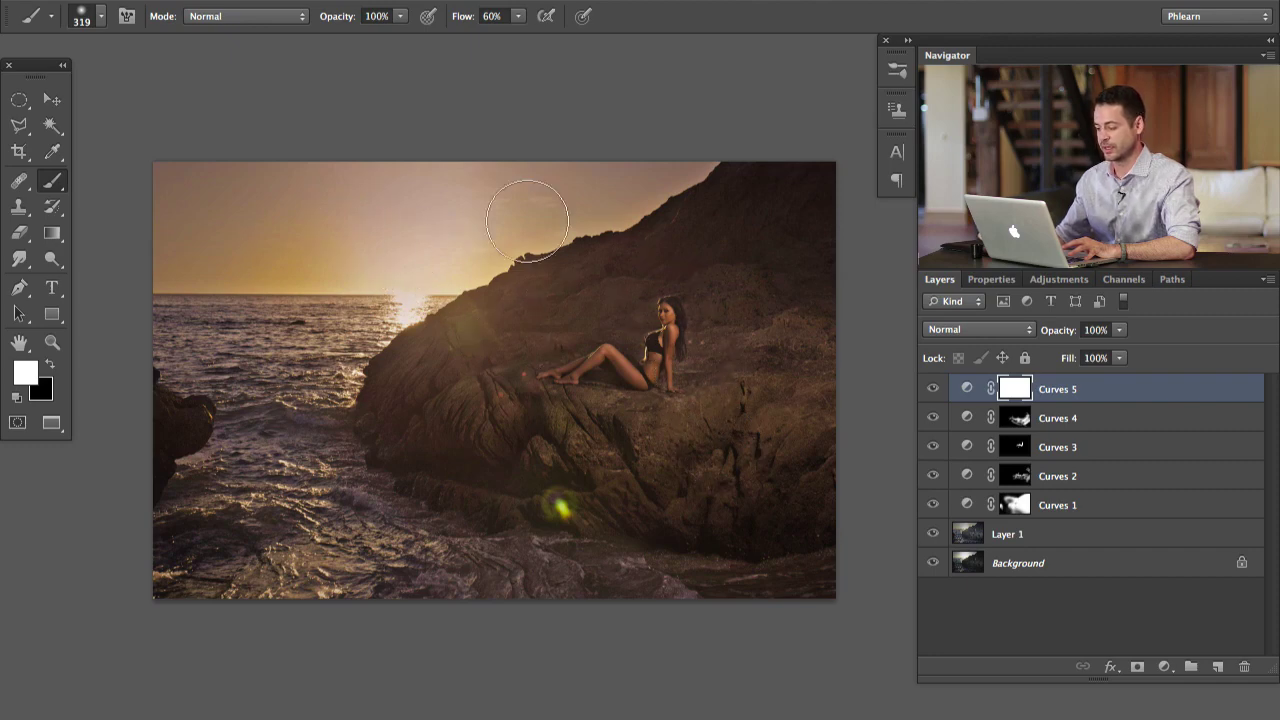
key("m")
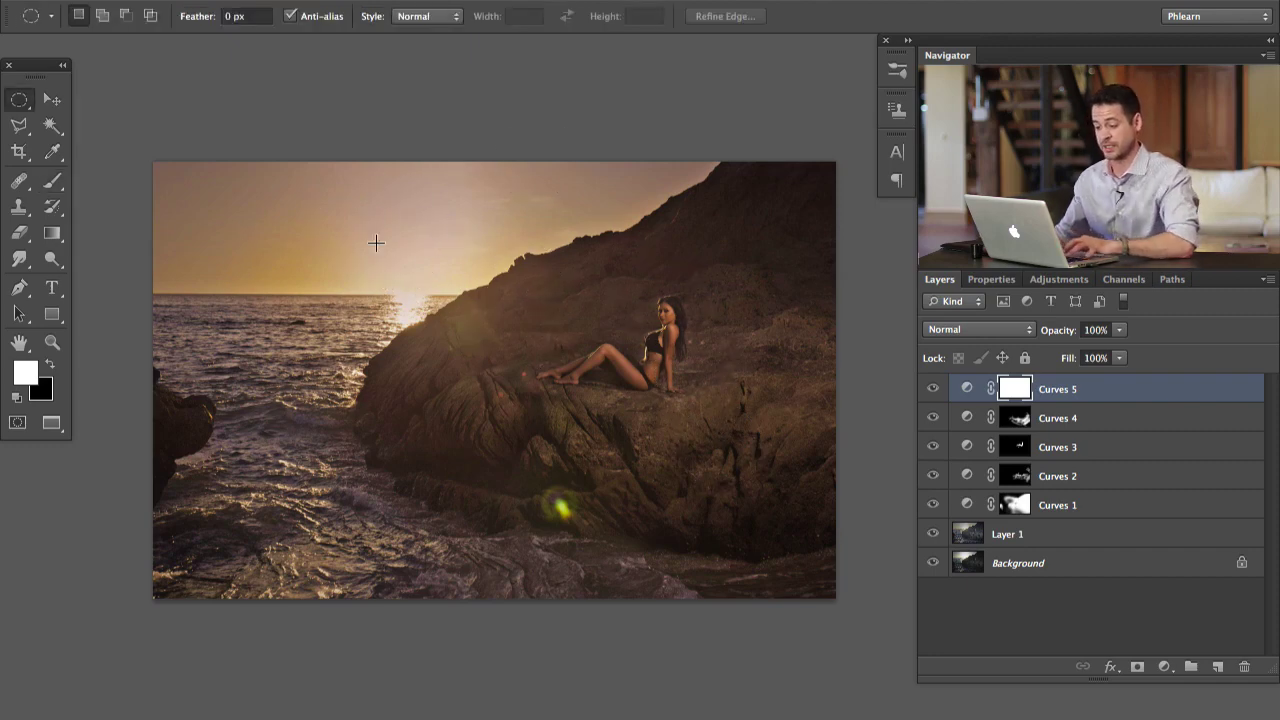
left_click_drag(212, 198, 708, 468)
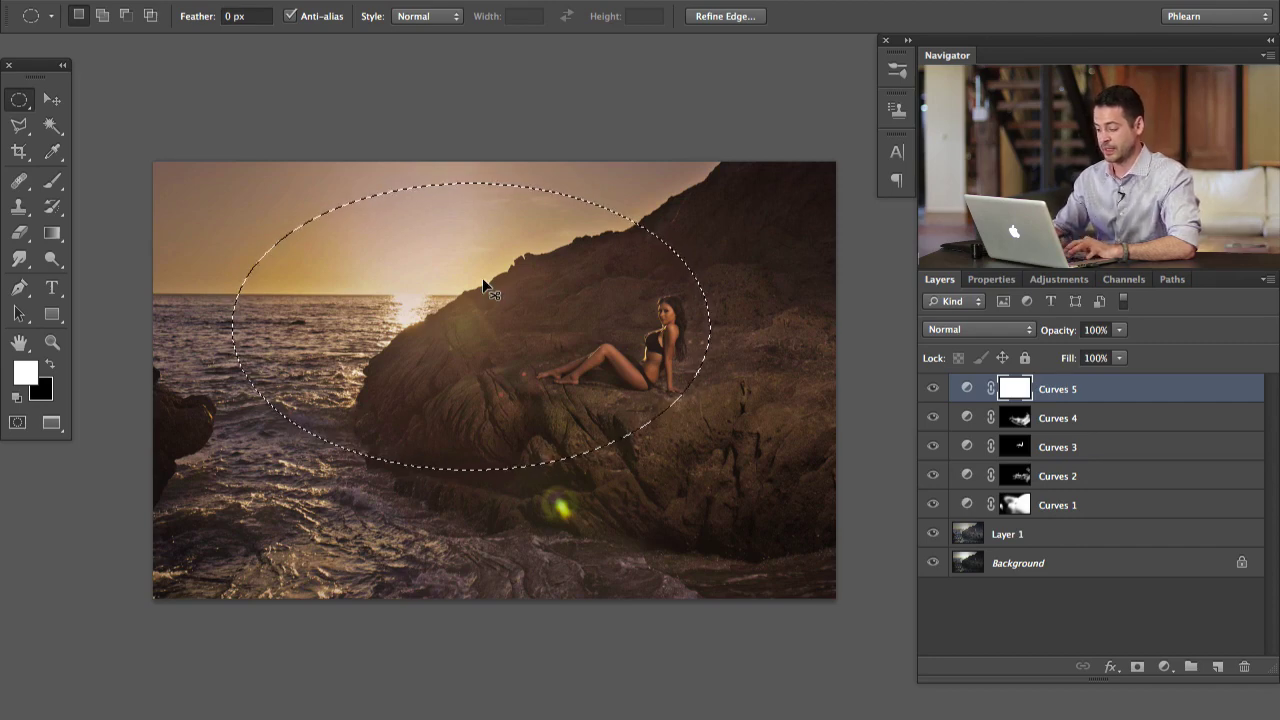
key("BackSpace")
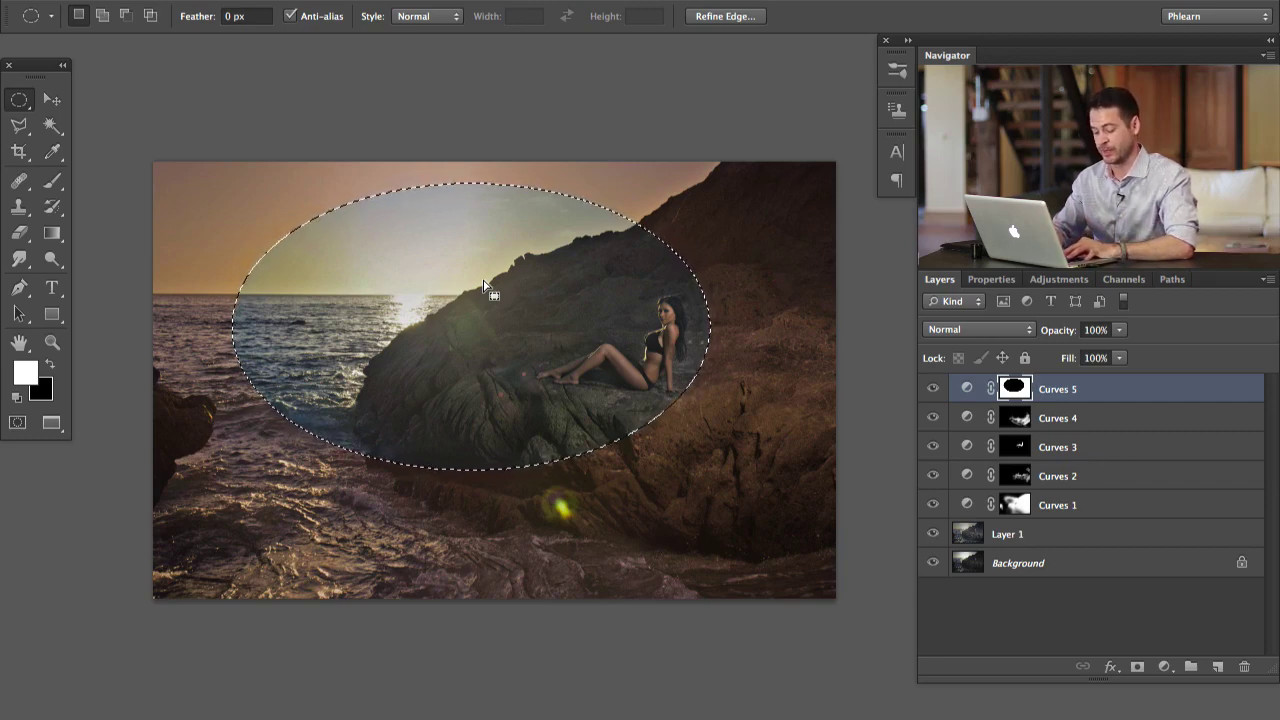
key("ctrl+d")
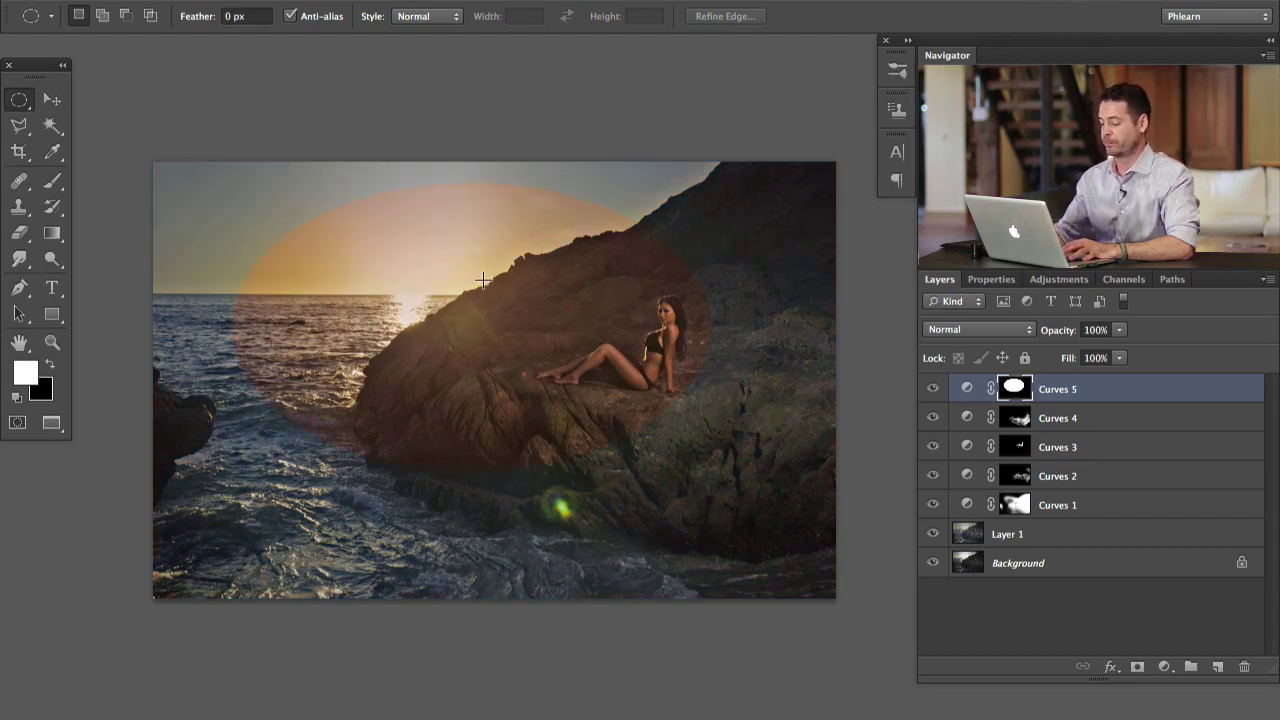
- Compare the image with the elliptical Curves 5 warming hidden and shown
left_click(936, 388)
left_click(936, 388)
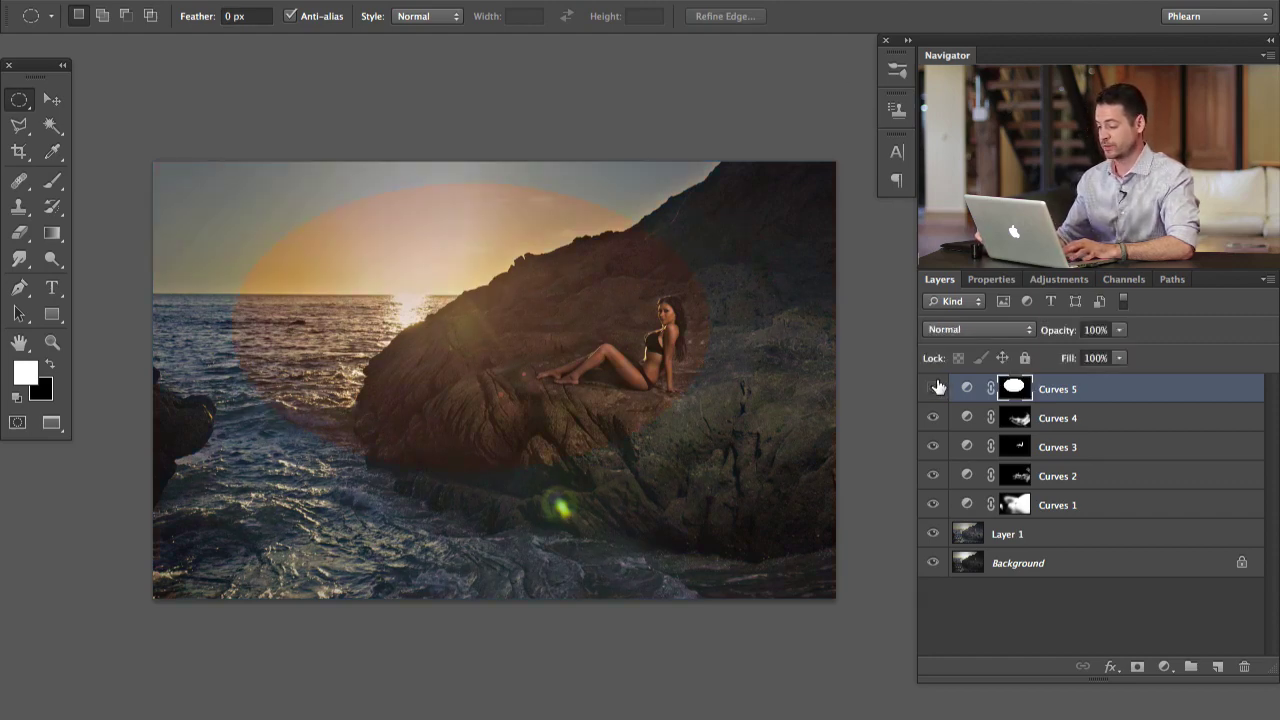
left_click(936, 388)
left_click(936, 388)
left_click(937, 389)
left_click(937, 389)
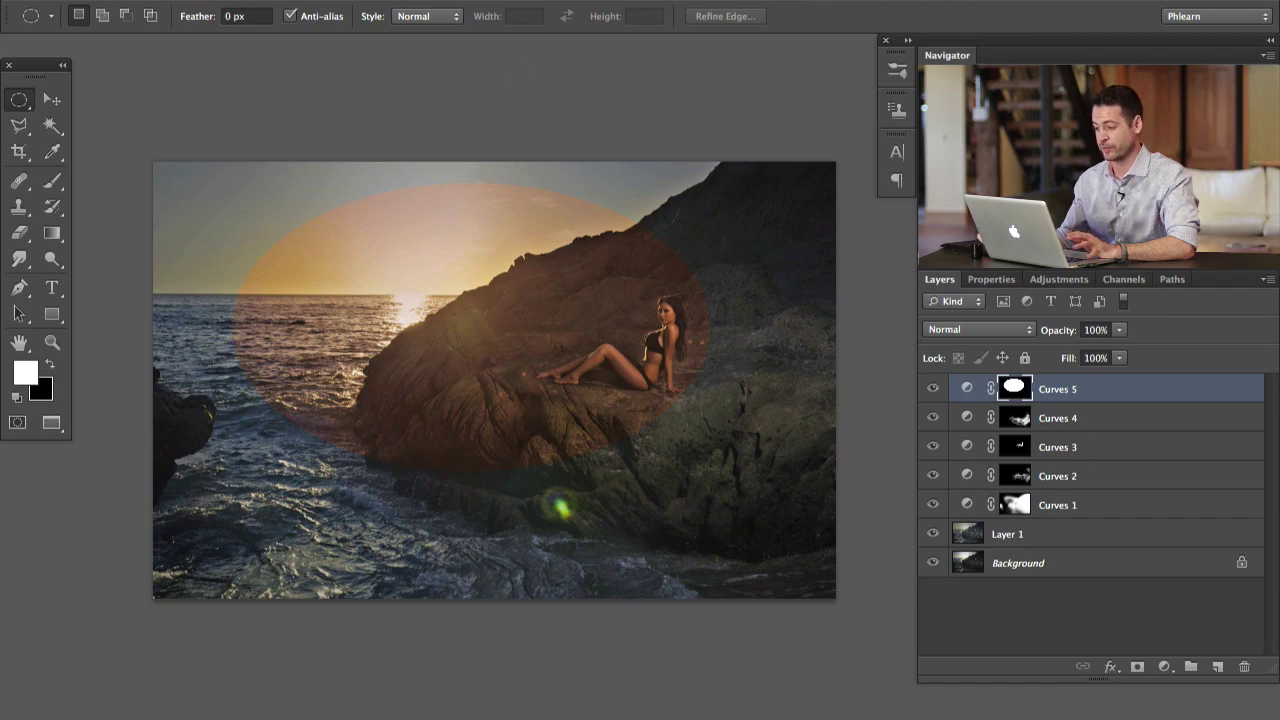
- Soften the ellipse on the Curves 5 mask with a Gaussian Blur of 482.7 pixels radius
left_click(475, 0)
mouse_move(640, 221)
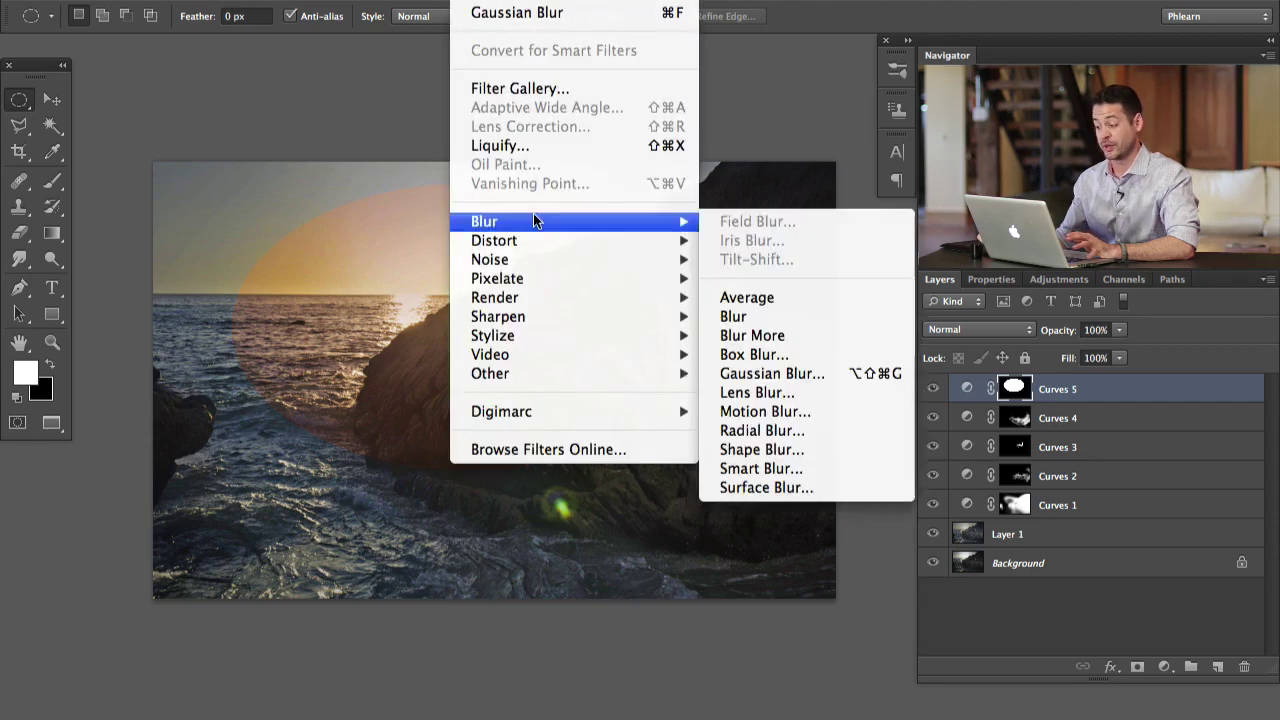
left_click(767, 372)
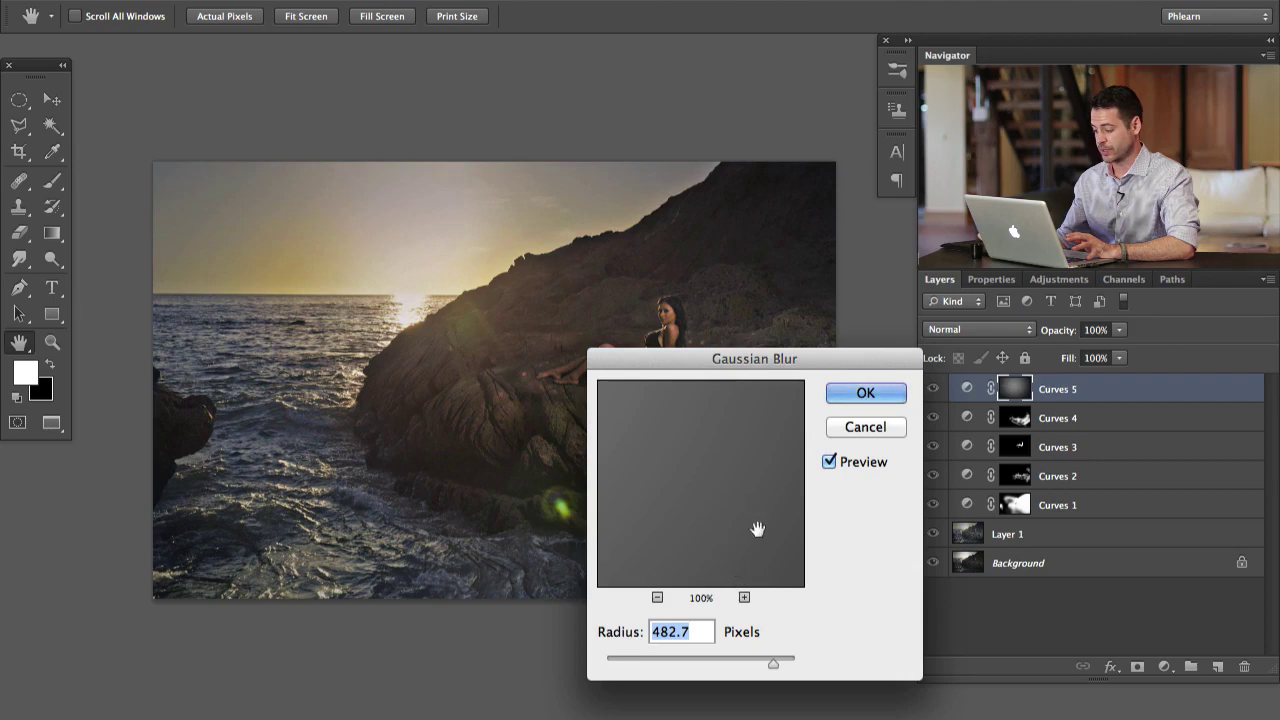
left_click(852, 388)
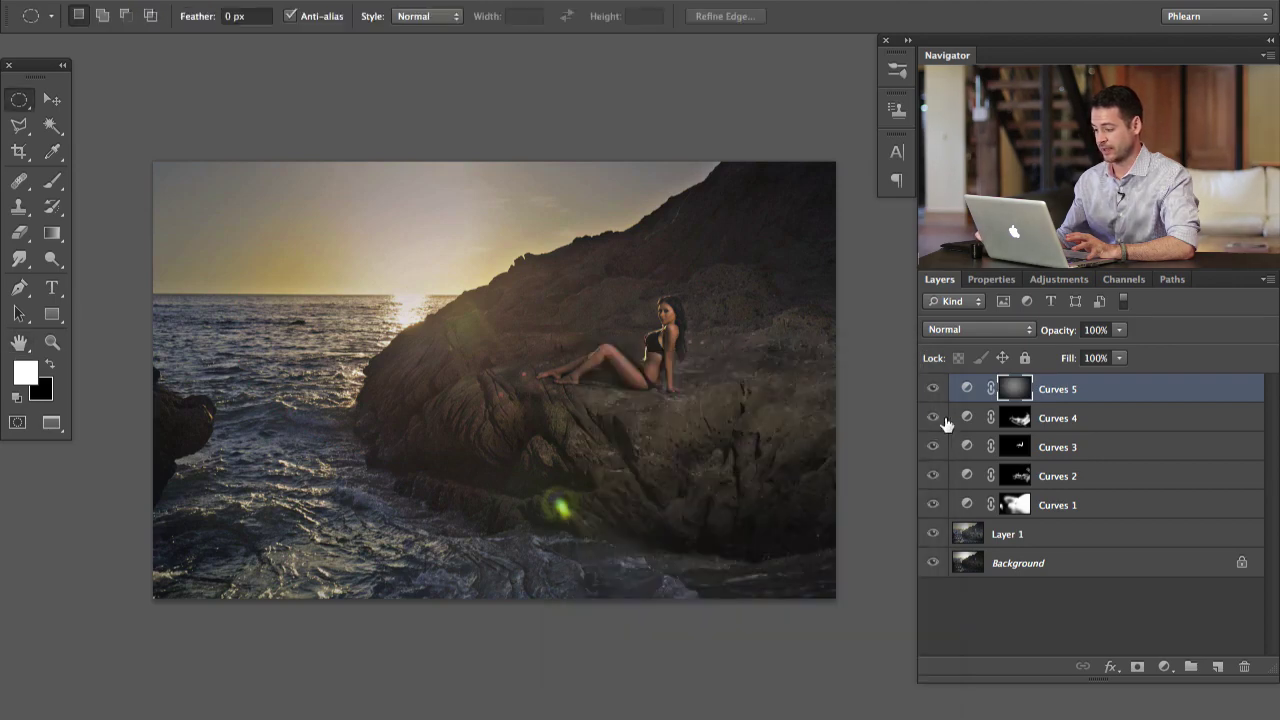
- Toggle the Curves 5 layer's visibility repeatedly to judge the blurred warm glow around the sun and the woman
left_click(934, 389)
left_click(934, 389)
left_click(934, 389)
left_click(934, 389)
left_click(934, 389)
left_click(934, 389)
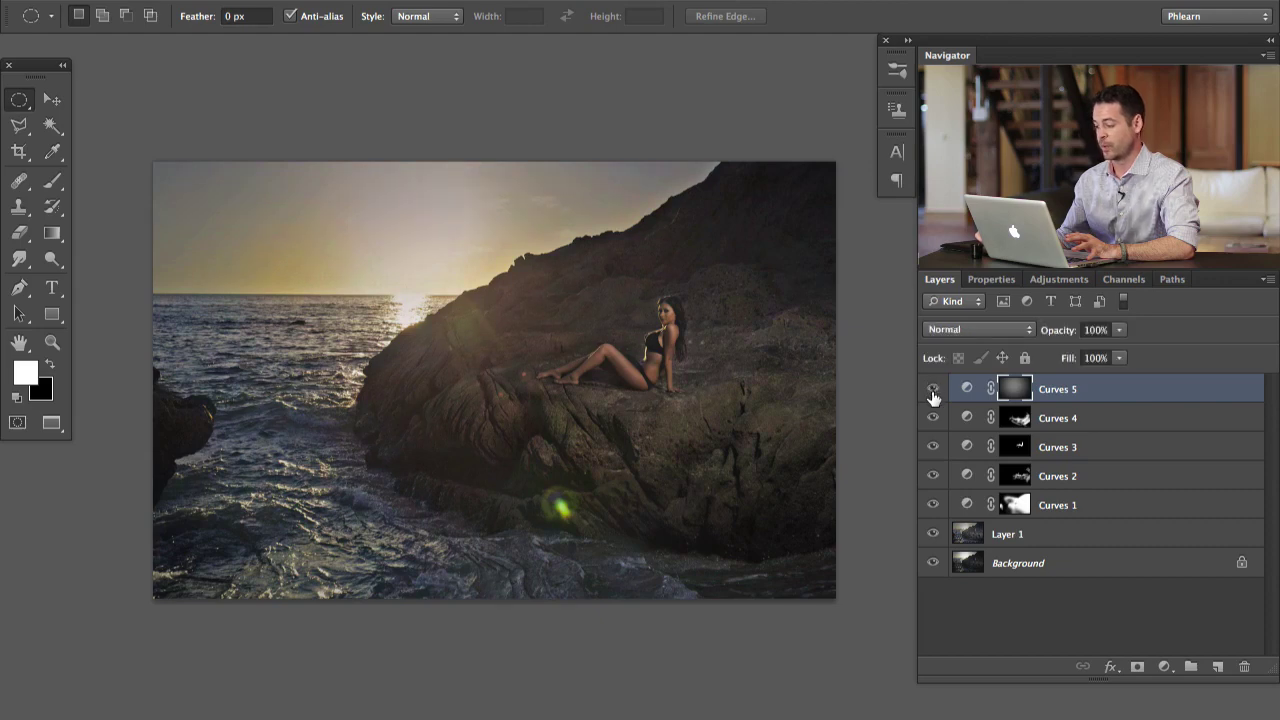
left_click(933, 390)
left_click(933, 390)
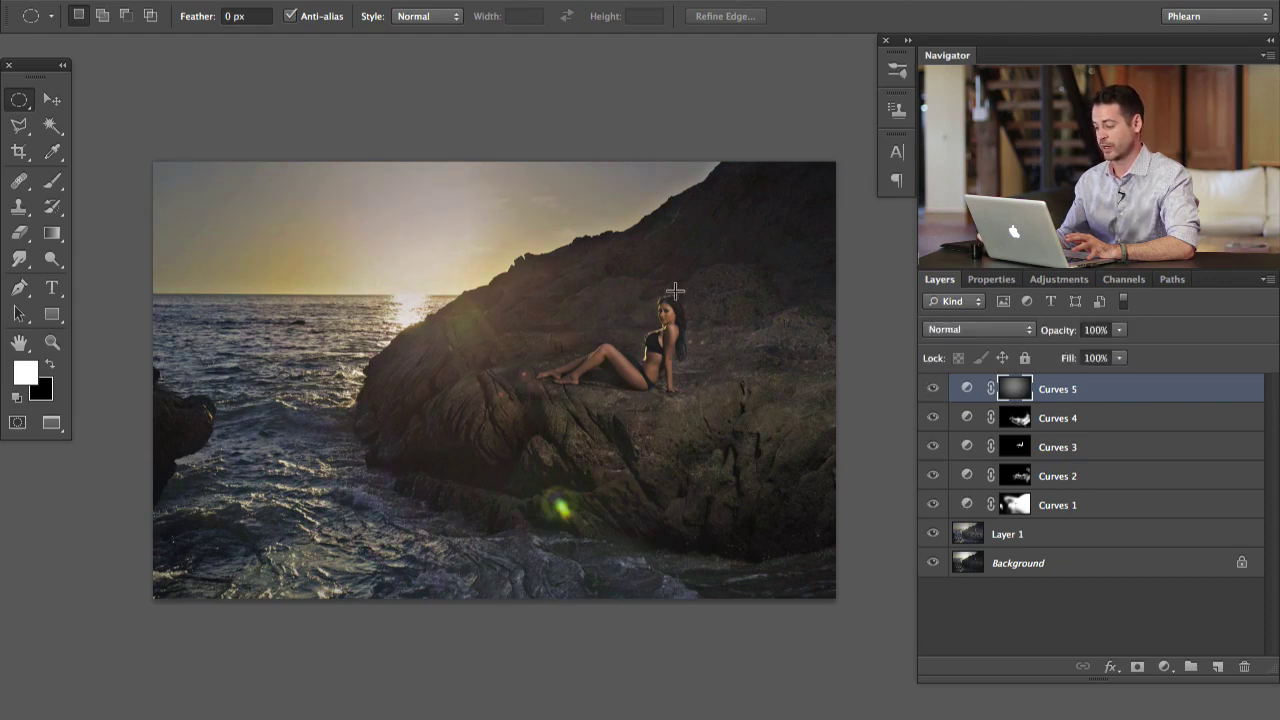
left_click(967, 389)
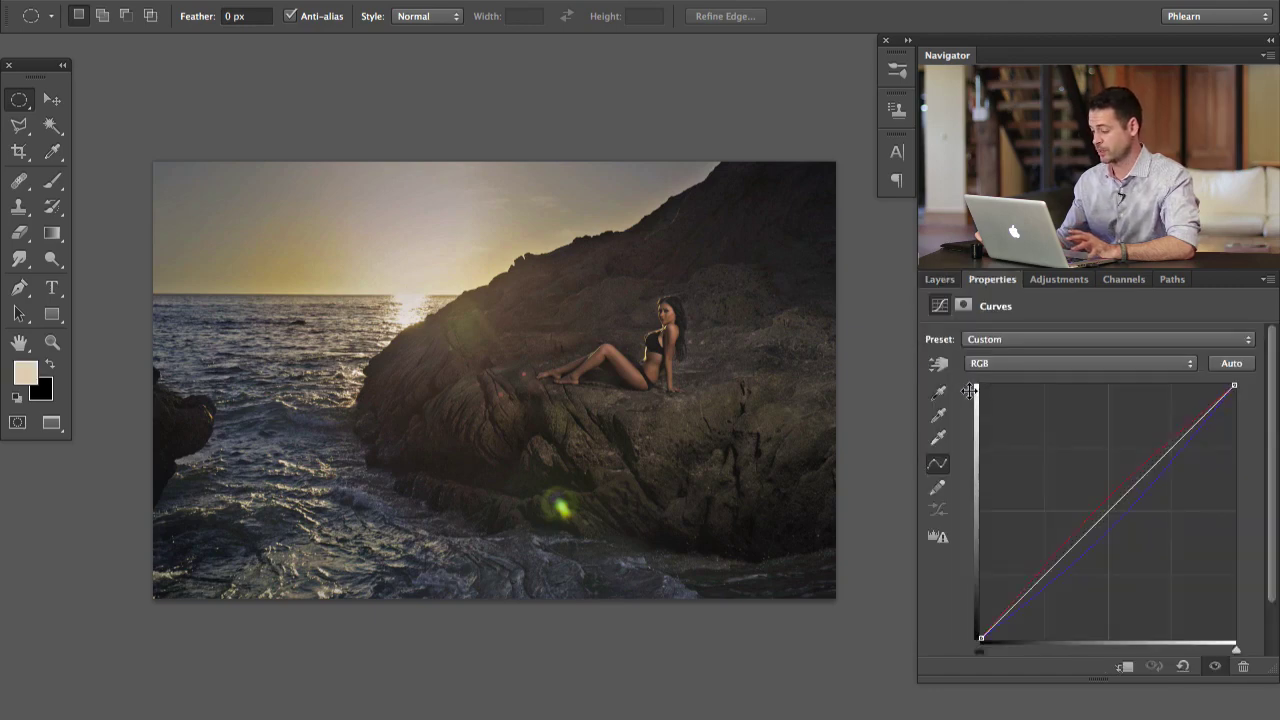
left_click(1055, 363)
left_click(1057, 383)
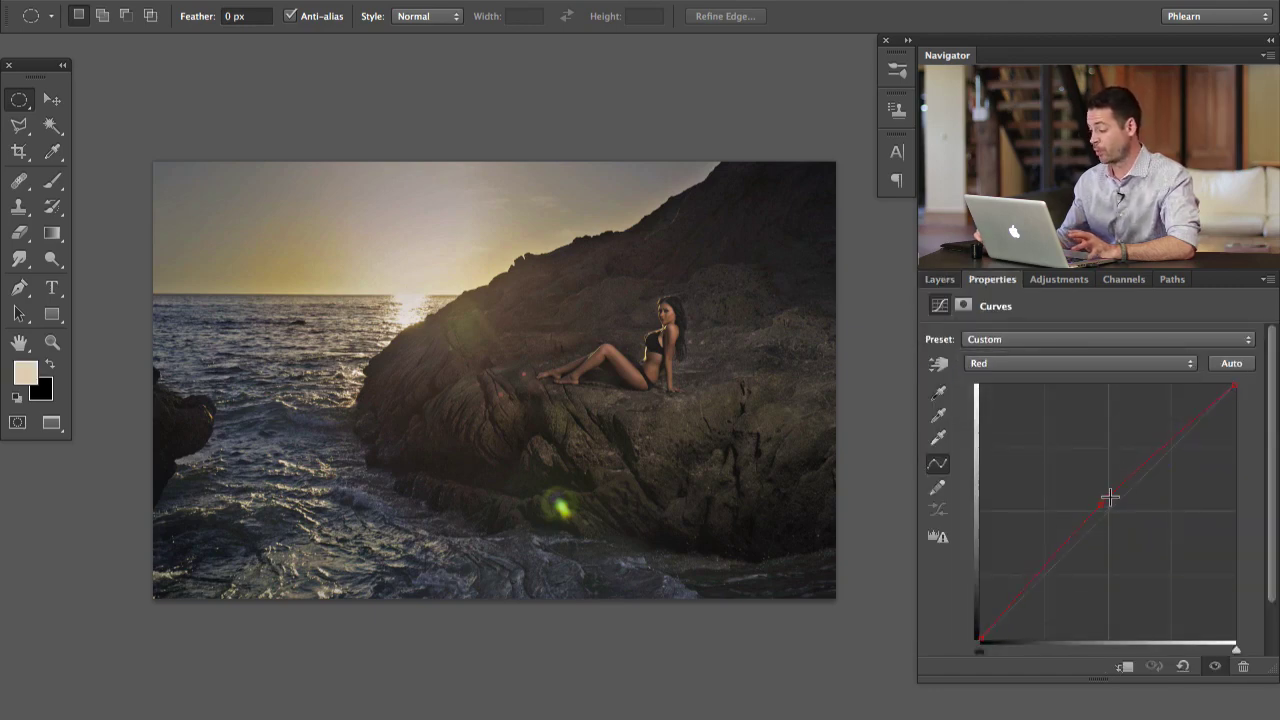
left_click(938, 280)
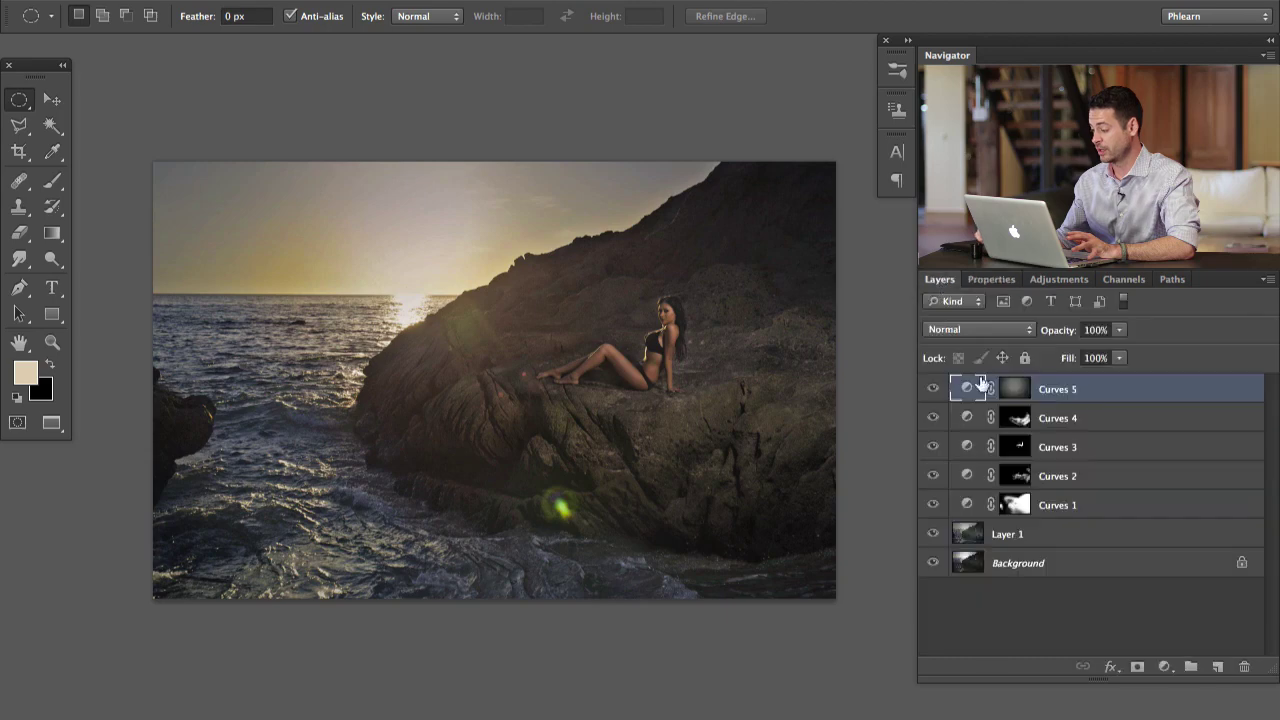
left_click(1016, 393)
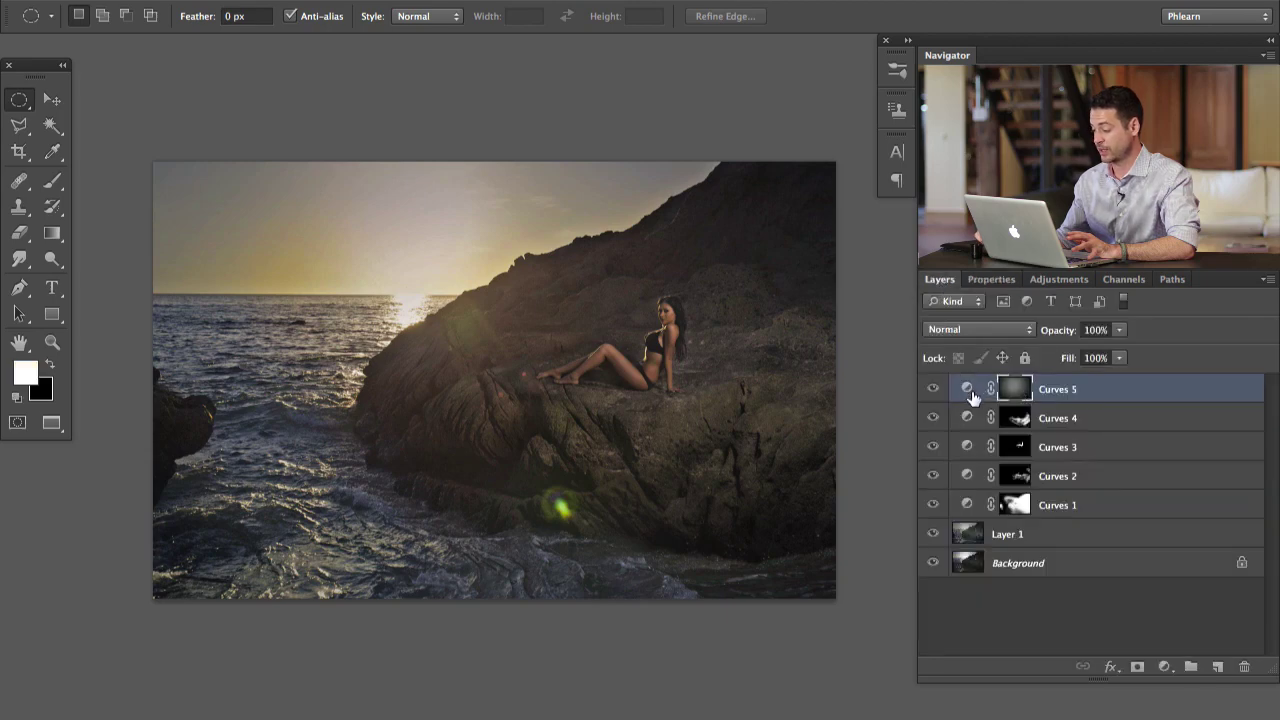
- Reopen the Curves 5 settings and fine-tune the midpoints of the red and blue curves, keeping red raised and blue lowered
left_click(968, 392)
double_click(968, 392)
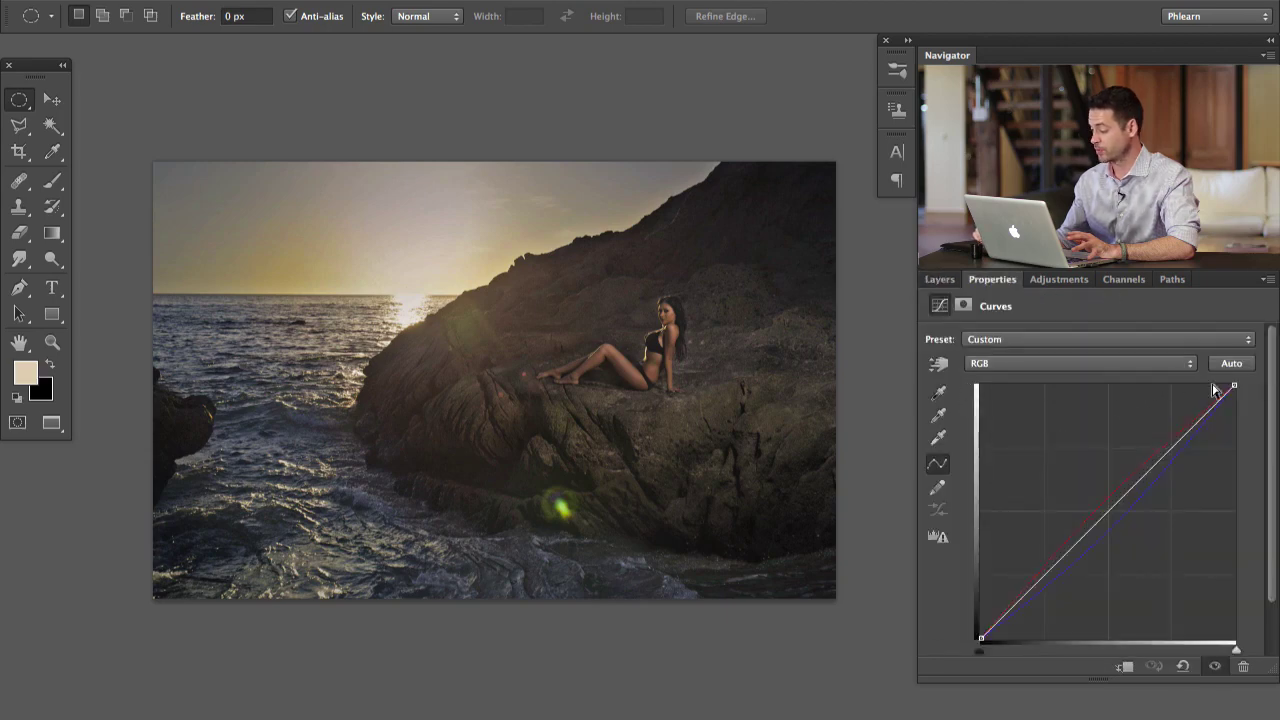
left_click(1005, 363)
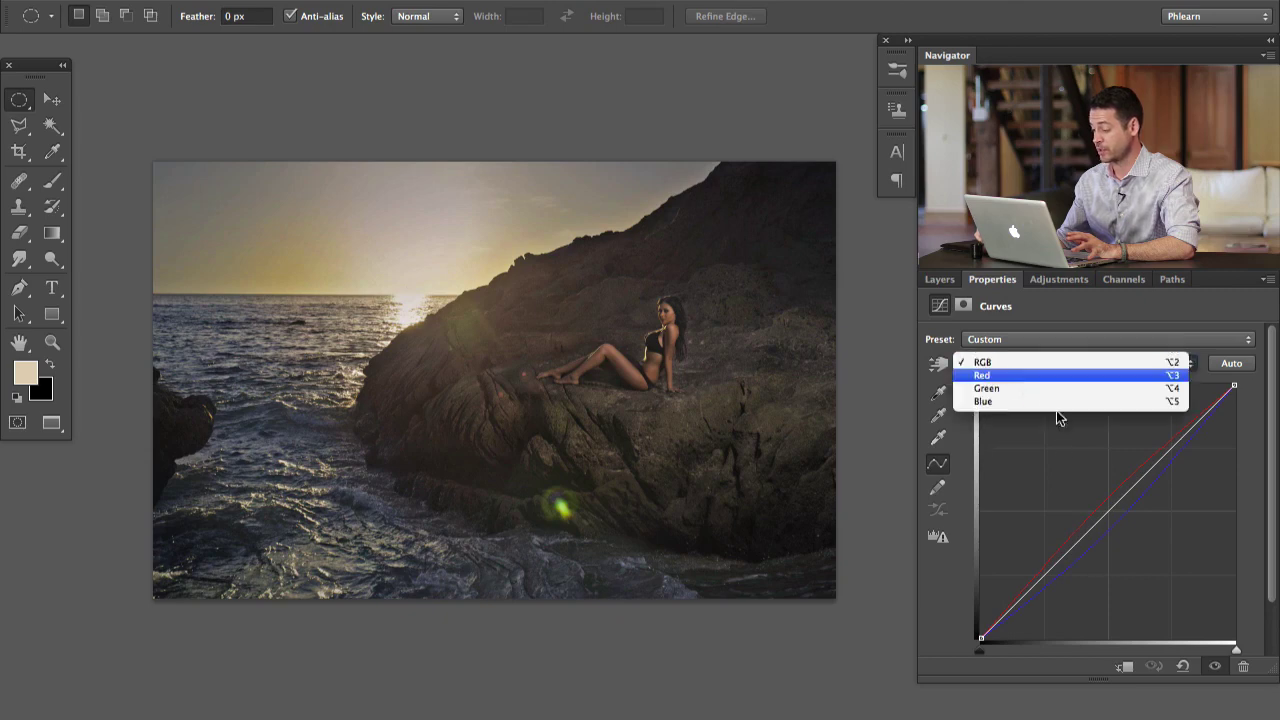
left_click(1040, 376)
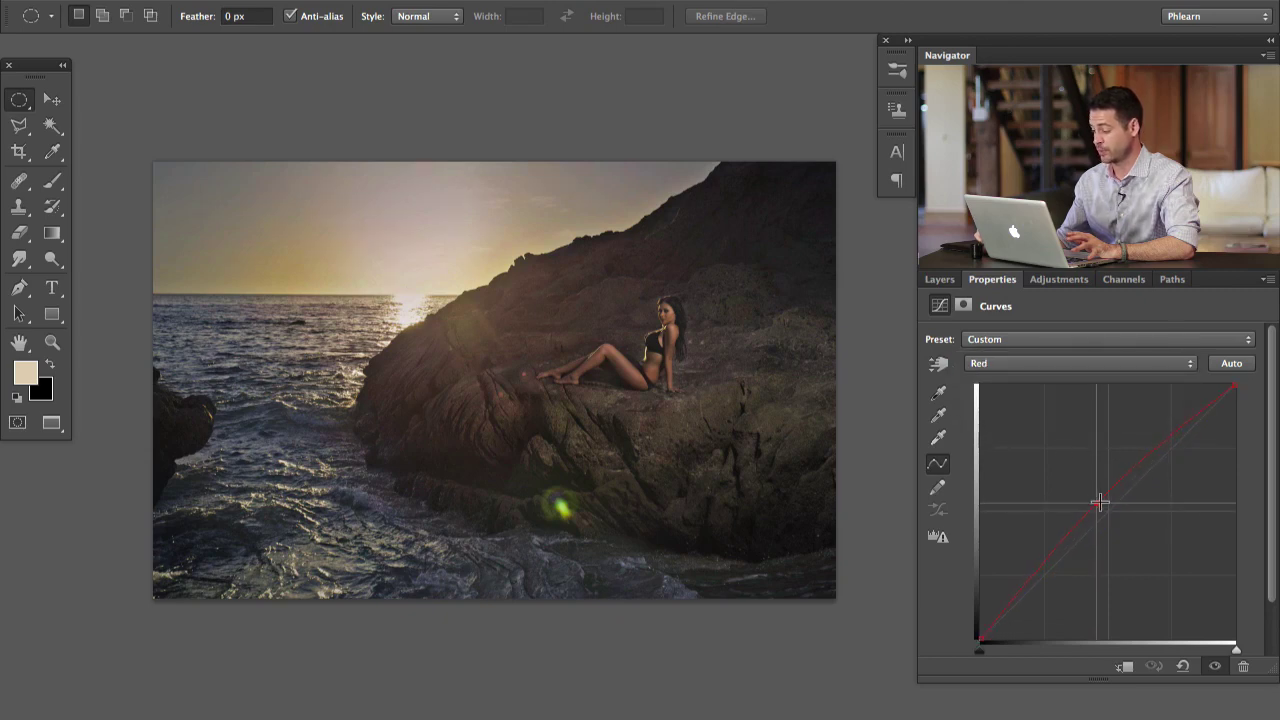
mouse_move(1100, 503)
left_mouse_down()
mouse_move(1131, 546)
mouse_move(1023, 457)
mouse_move(1129, 523)
mouse_move(1106, 523)
mouse_move(1090, 511)
mouse_move(1119, 515)
left_mouse_up()
left_click(1022, 363)
left_click(1022, 387)
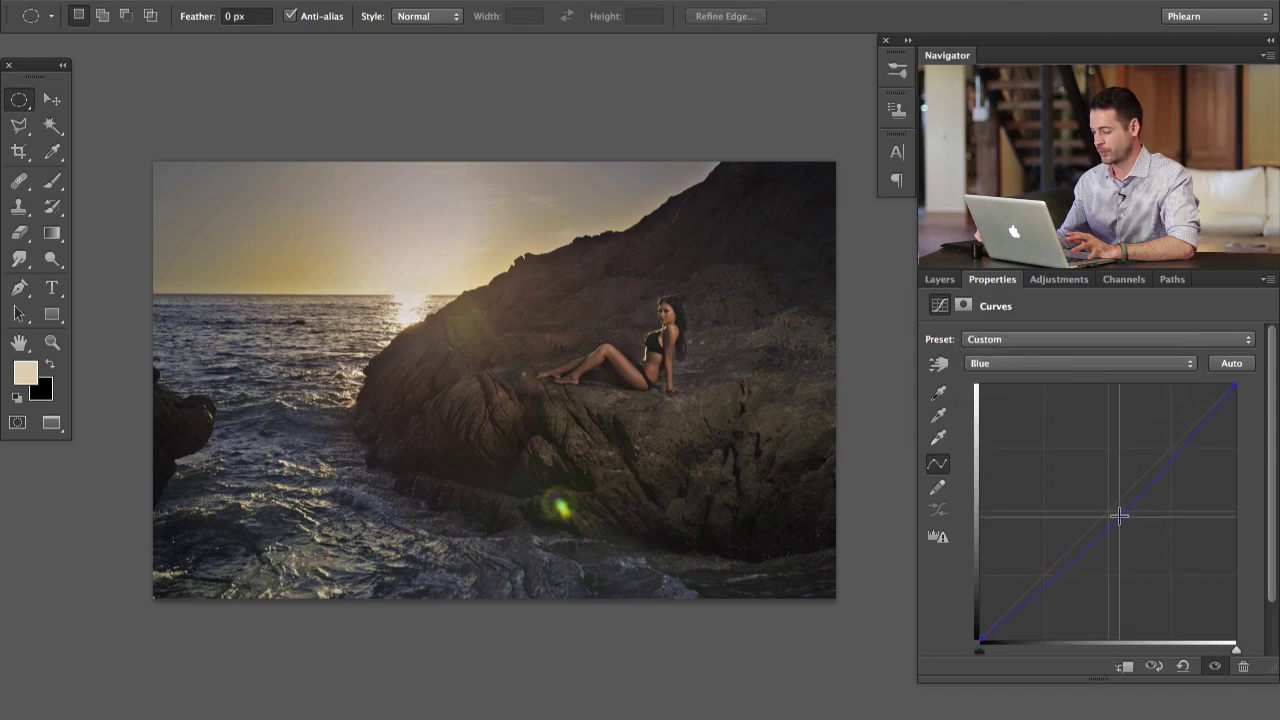
- Raise the RGB midpoint of the Curves 5 adjustment slightly to brighten the warm glow
left_click(1010, 363)
left_click(1018, 328)
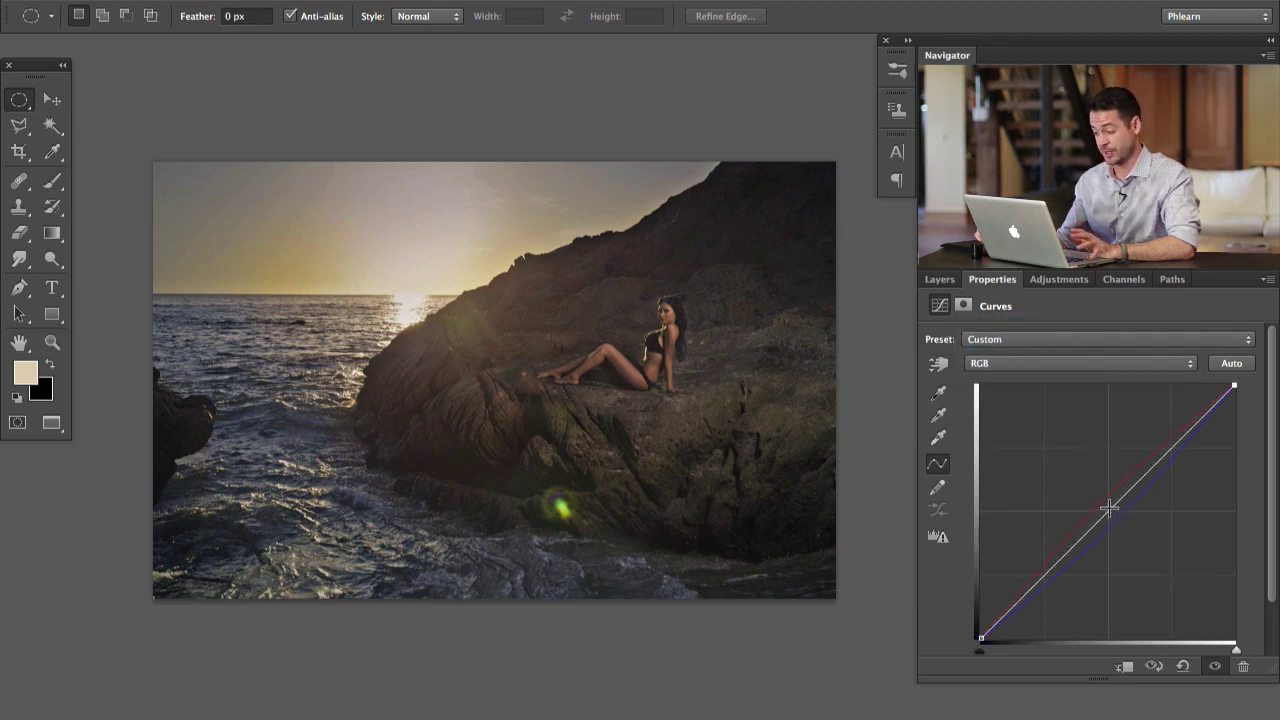
left_click_drag(1109, 508, 1104, 503)
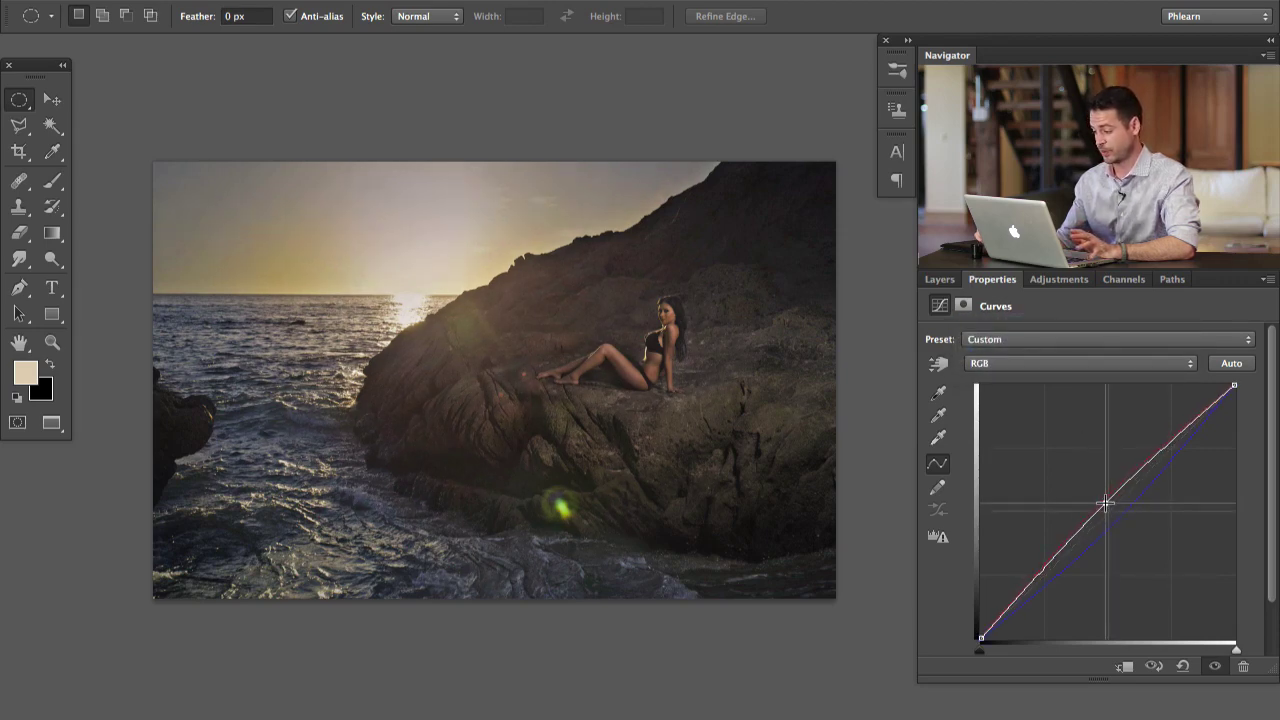
- Toggle the Curves 5 layer's visibility repeatedly to compare the image with and without the brightened warm glow
left_click(939, 279)
left_click(934, 389)
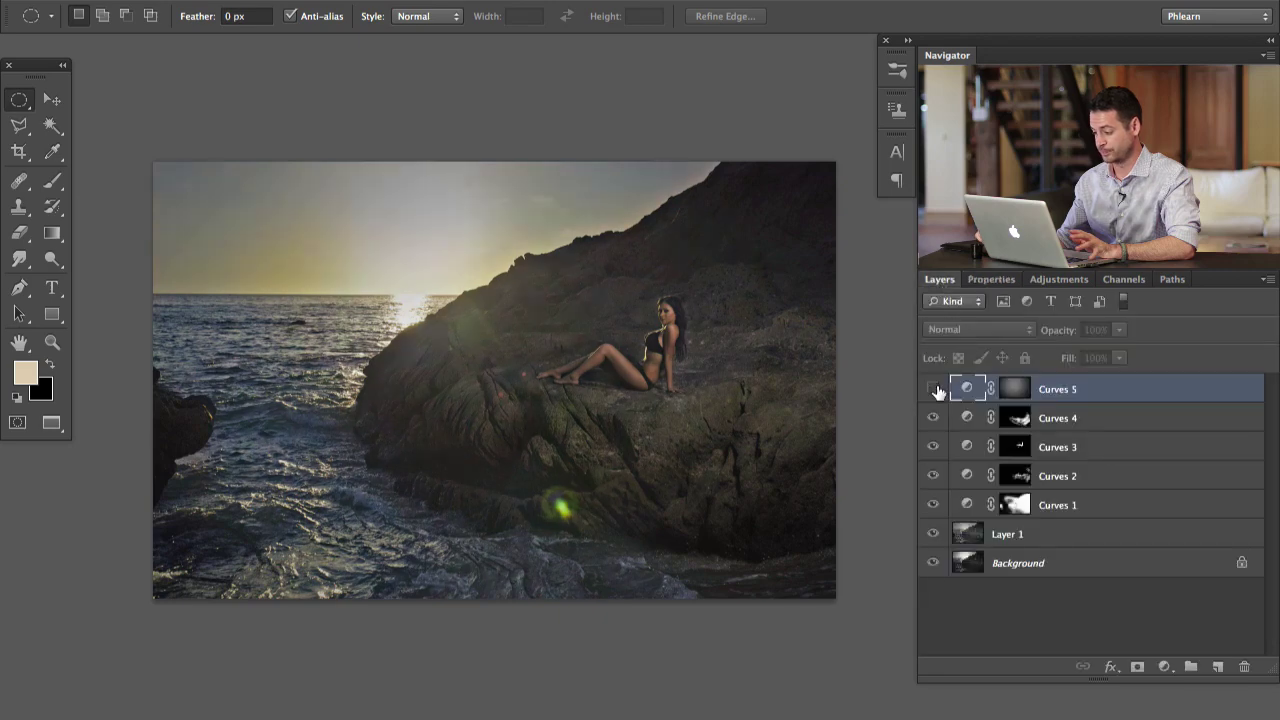
left_click(935, 389)
left_click(935, 389)
left_click(935, 389)
left_click(935, 389)
left_click(935, 389)
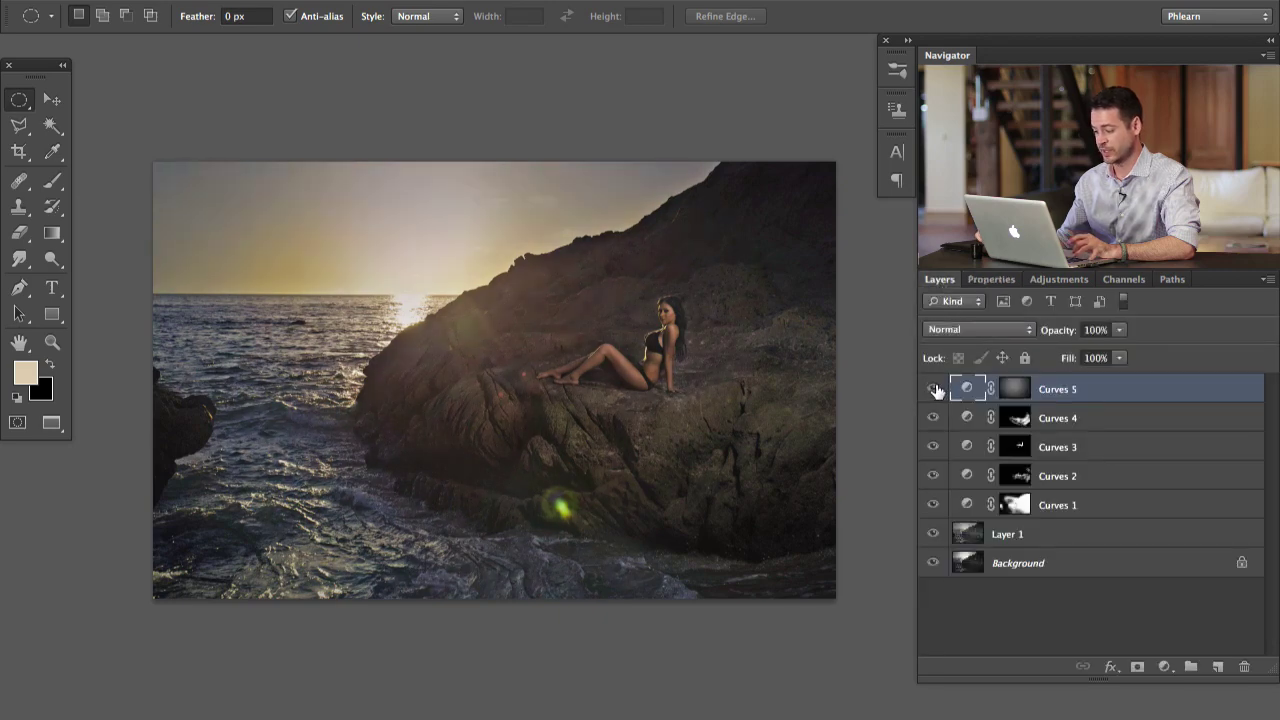
left_click(935, 389)
left_click(935, 389)
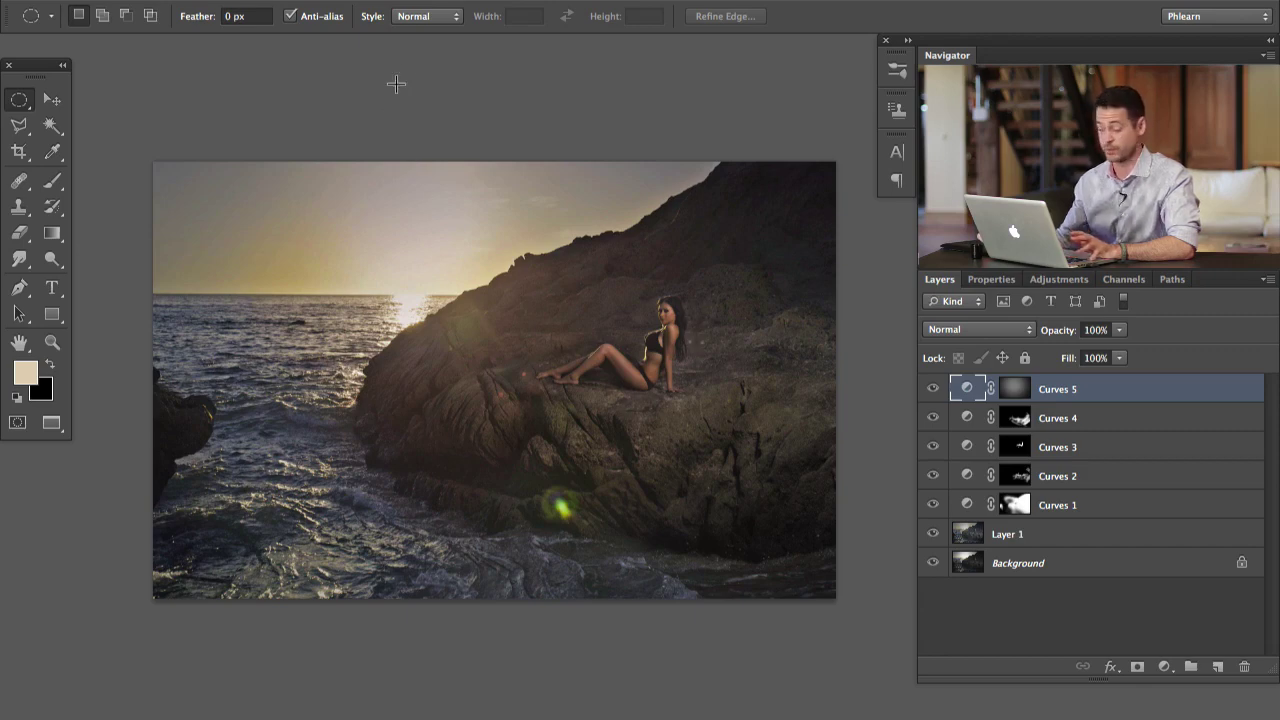
- Add a new layer and paint a soft haze in a warm colour sampled from the bright sky over the sun and the adjacent rock edge
key("super+alt+shift+n")
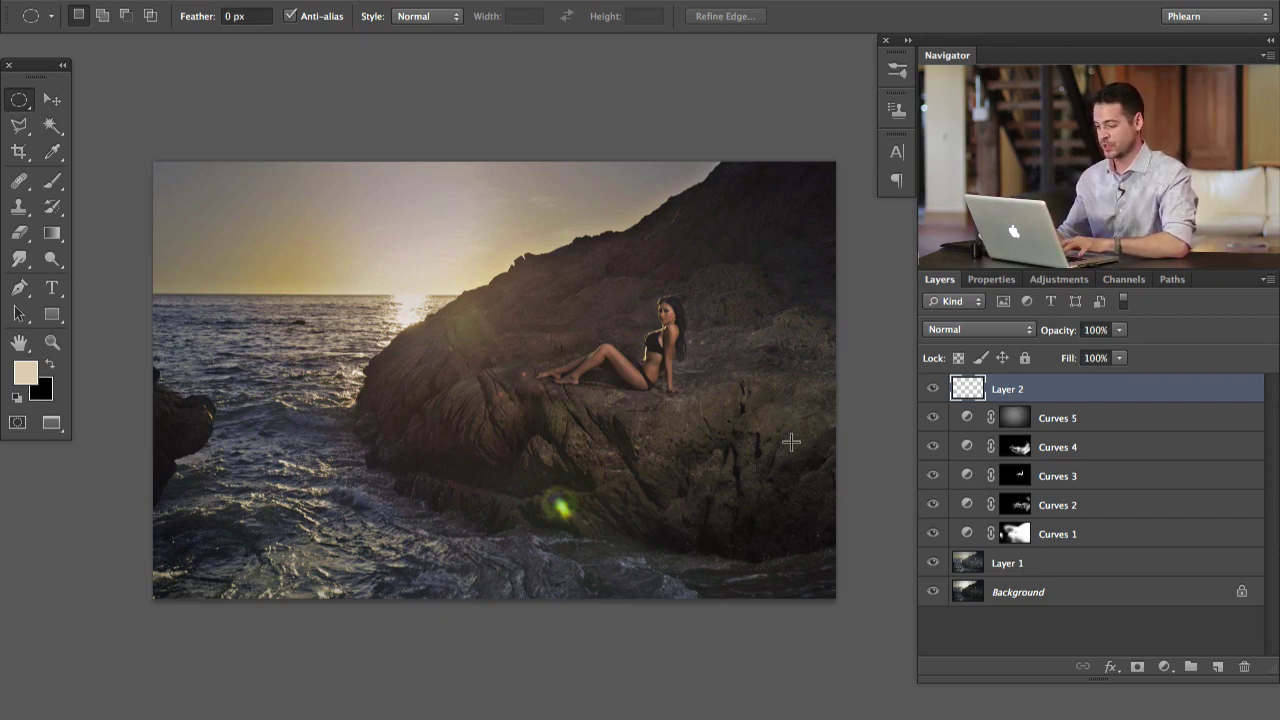
key("b")
mouse_move(466, 257)
left_mouse_down()
mouse_move(478, 268)
mouse_move(460, 271)
mouse_move(515, 320)
mouse_move(474, 377)
left_mouse_up()
left_click(471, 260, "alt")
mouse_move(428, 320)
left_mouse_down()
mouse_move(495, 273)
mouse_move(406, 343)
mouse_move(523, 248)
mouse_move(434, 292)
mouse_move(486, 317)
left_mouse_up()
mouse_move(371, 300)
left_mouse_down()
mouse_move(485, 330)
mouse_move(443, 290)
mouse_move(556, 288)
mouse_move(634, 244)
mouse_move(499, 264)
mouse_move(470, 323)
mouse_move(309, 303)
mouse_move(398, 318)
left_mouse_up()
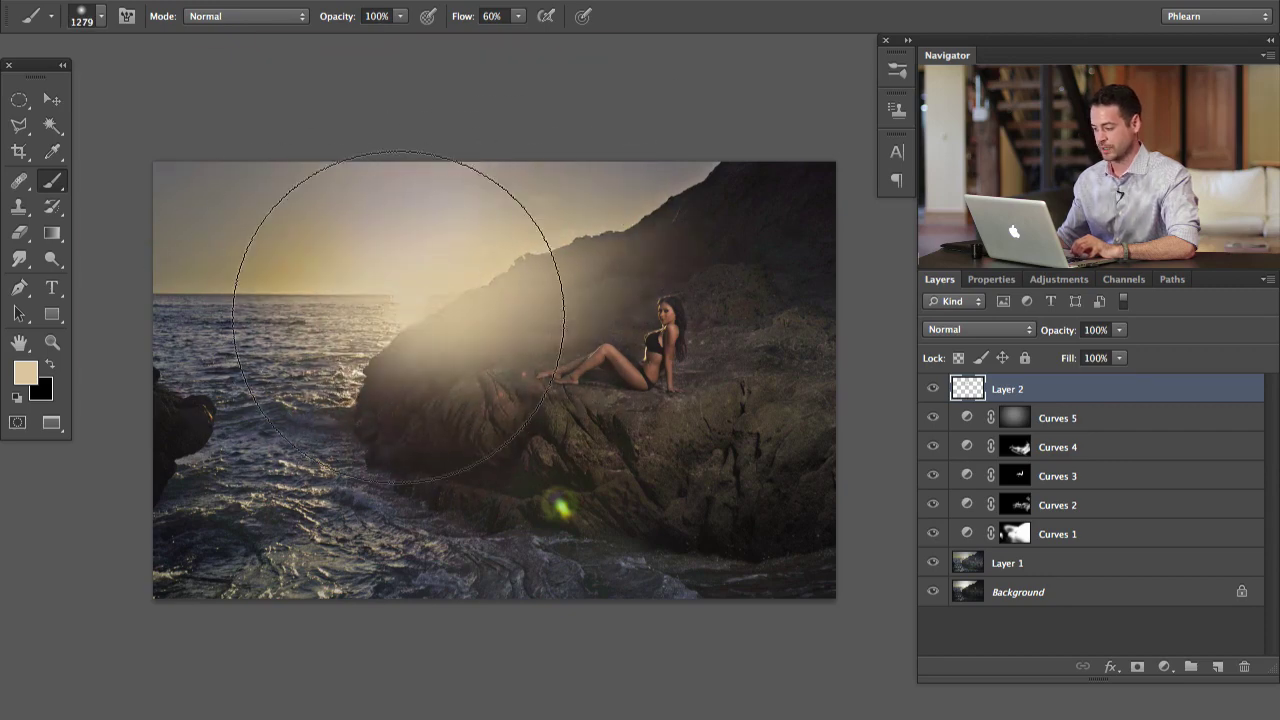
- Toggle Layer 2's visibility to judge the painted haze over the sun and rocks
left_click(932, 389)
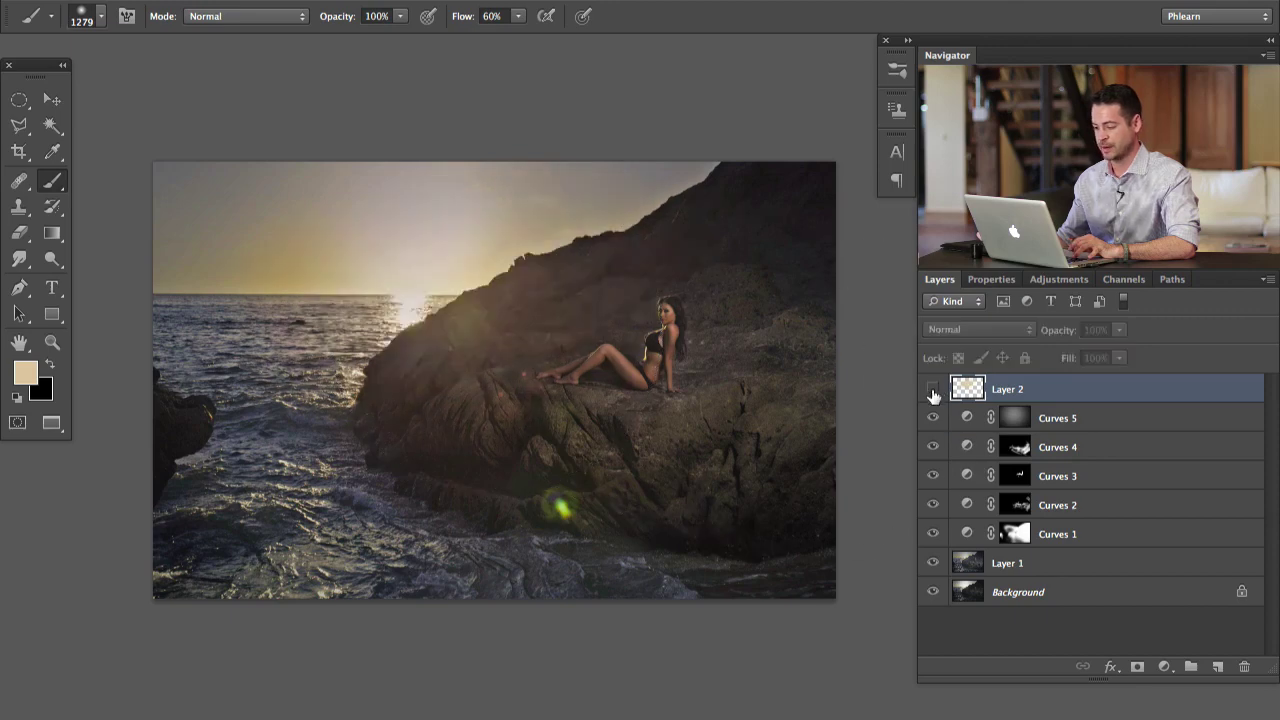
left_click(932, 389)
left_click(932, 389)
left_click(932, 389)
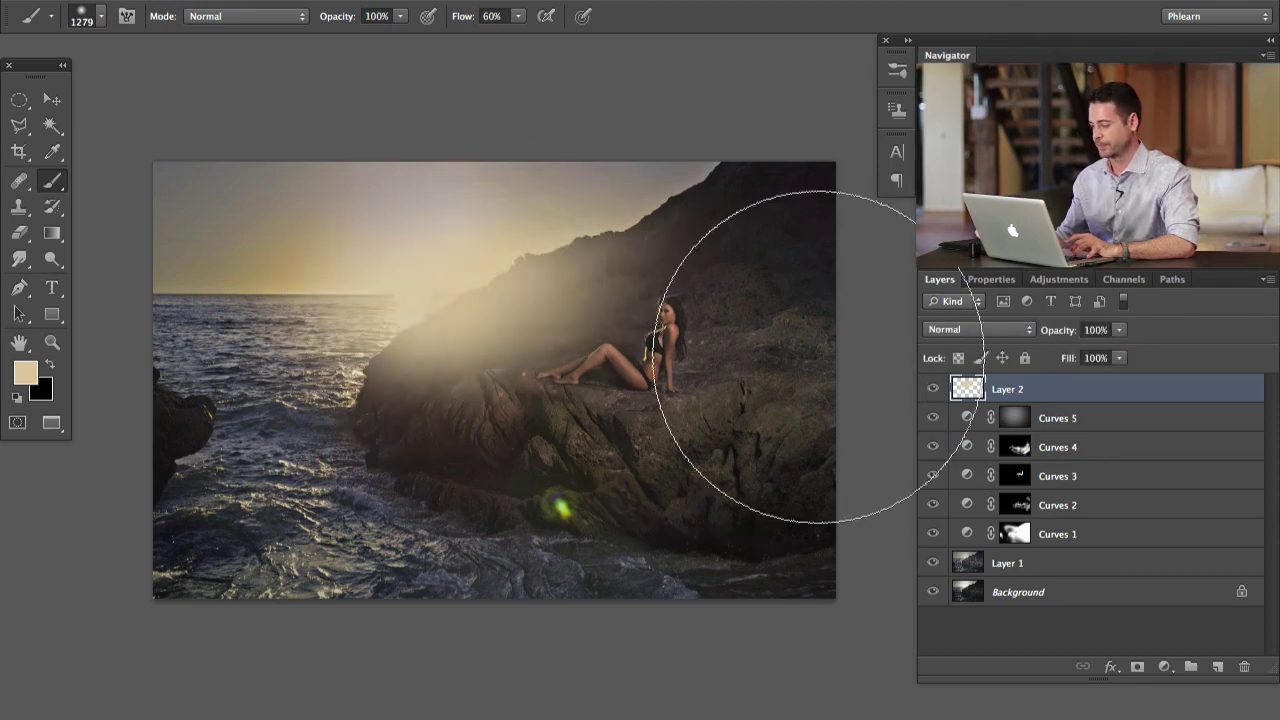
- Set Layer 2's blend mode to Lighten and add a white layer mask to it
left_click(968, 329)
left_click(988, 442)
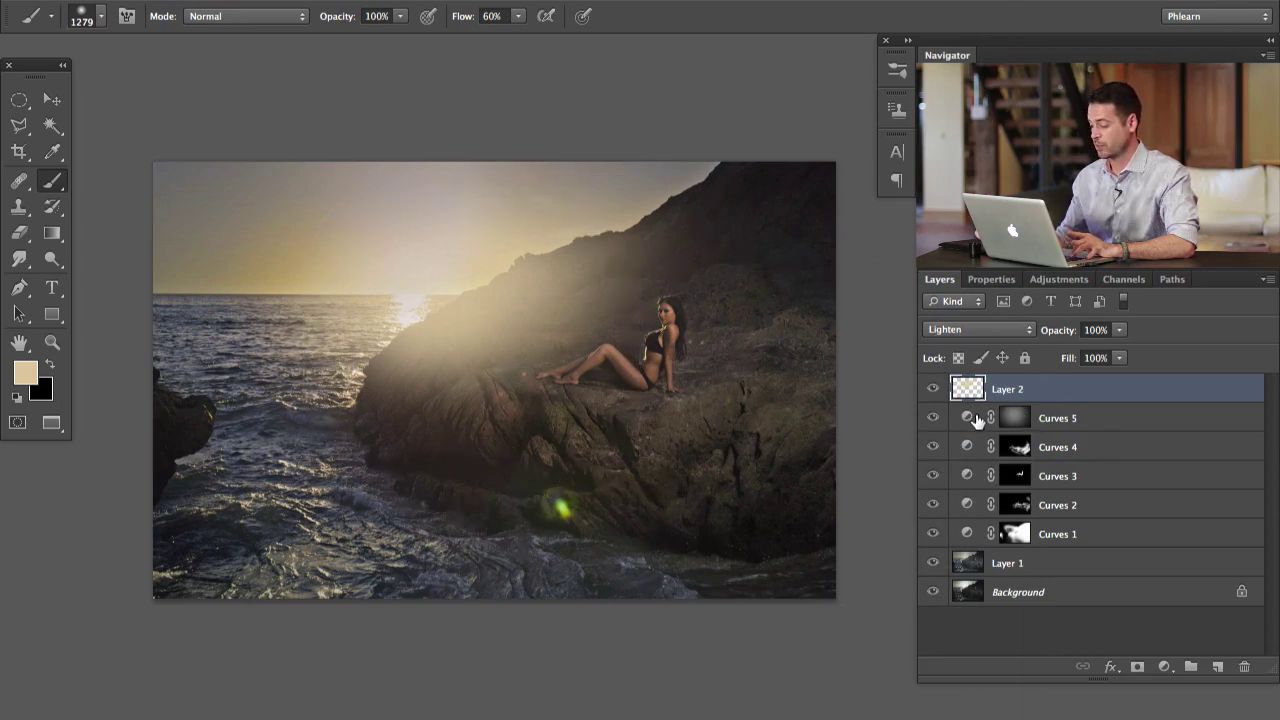
left_click(1137, 667)
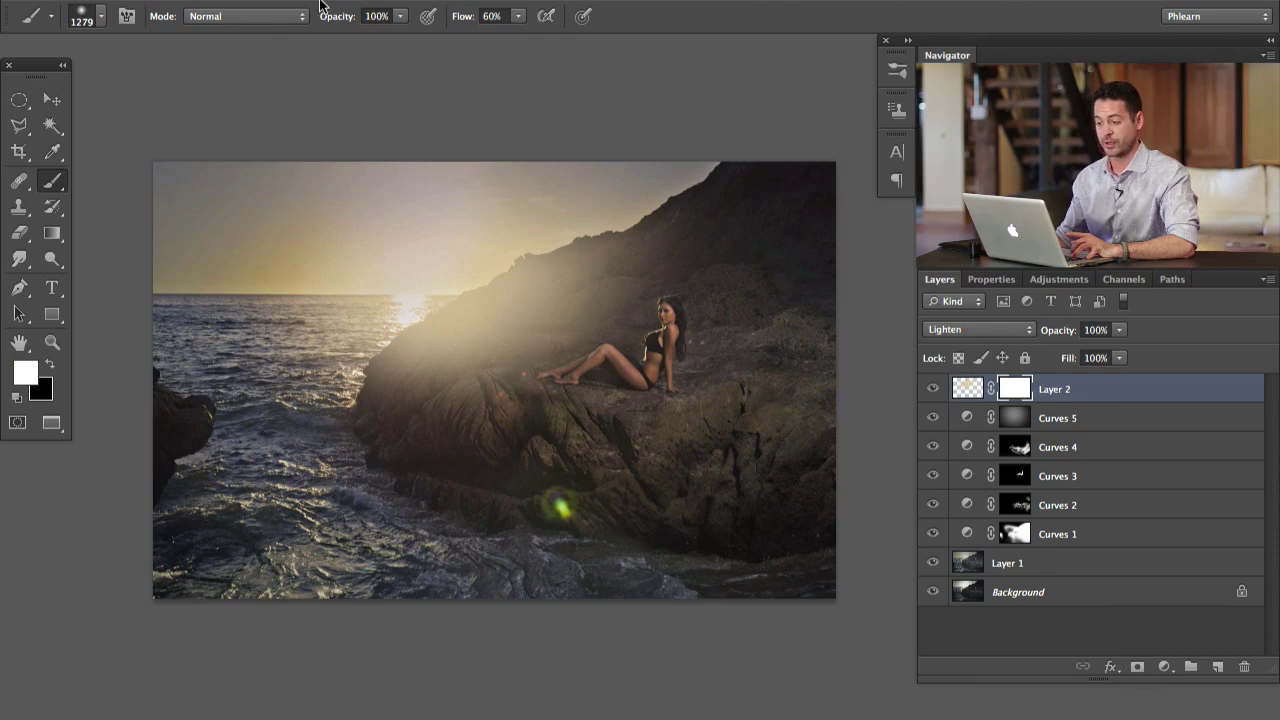
- Use Apply Image on the Layer 2 mask with the Merged layer, RGB channel and Multiply blending at 100% opacity
left_click(265, 1)
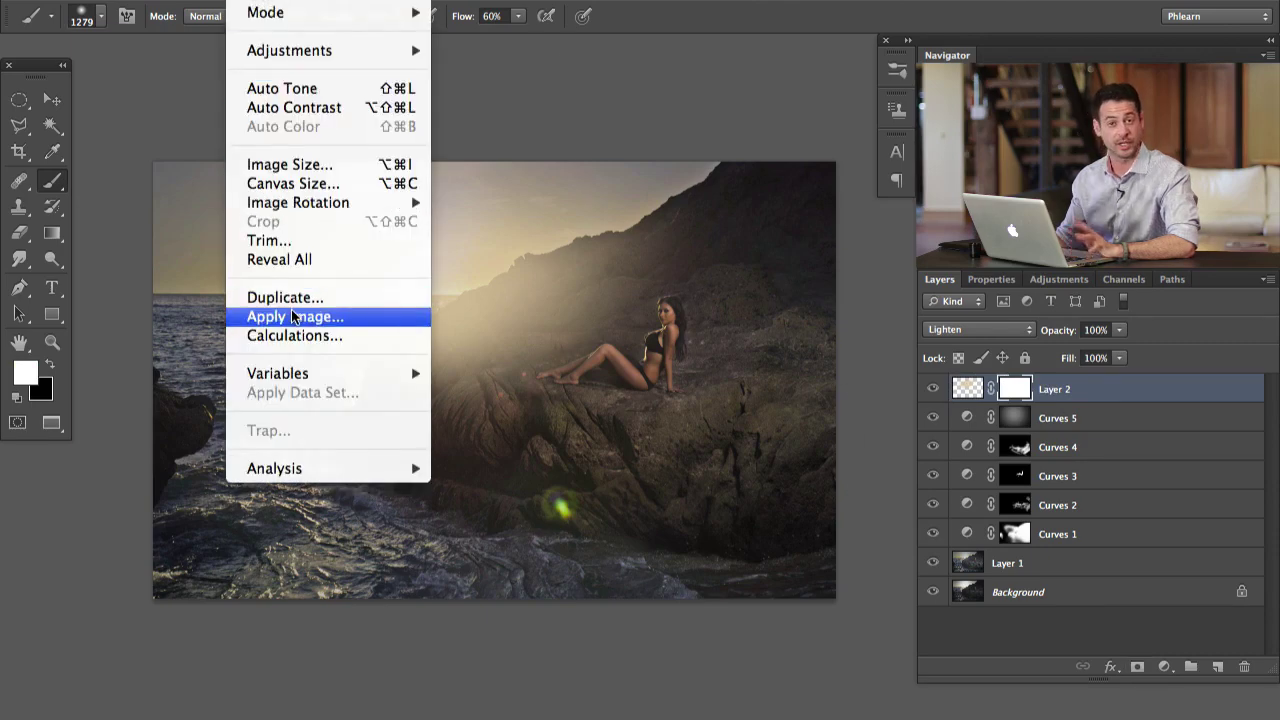
left_click(514, 149)
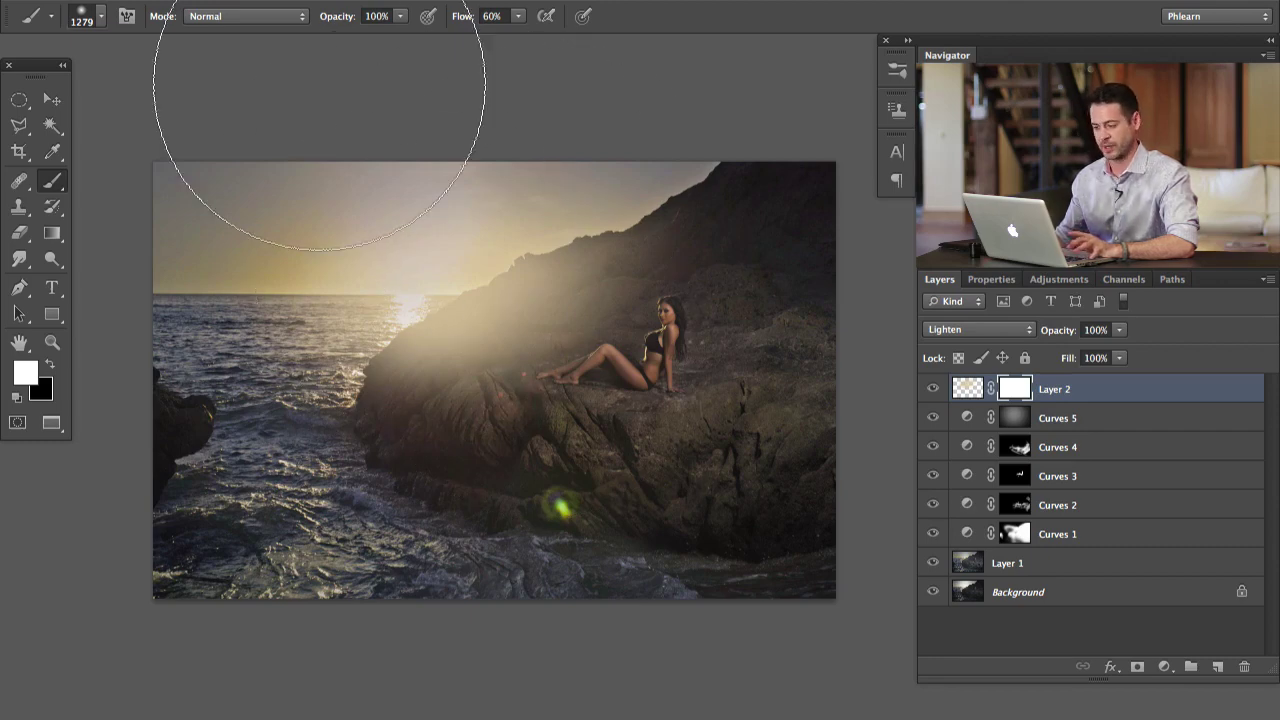
left_click(262, 2)
left_click(286, 316)
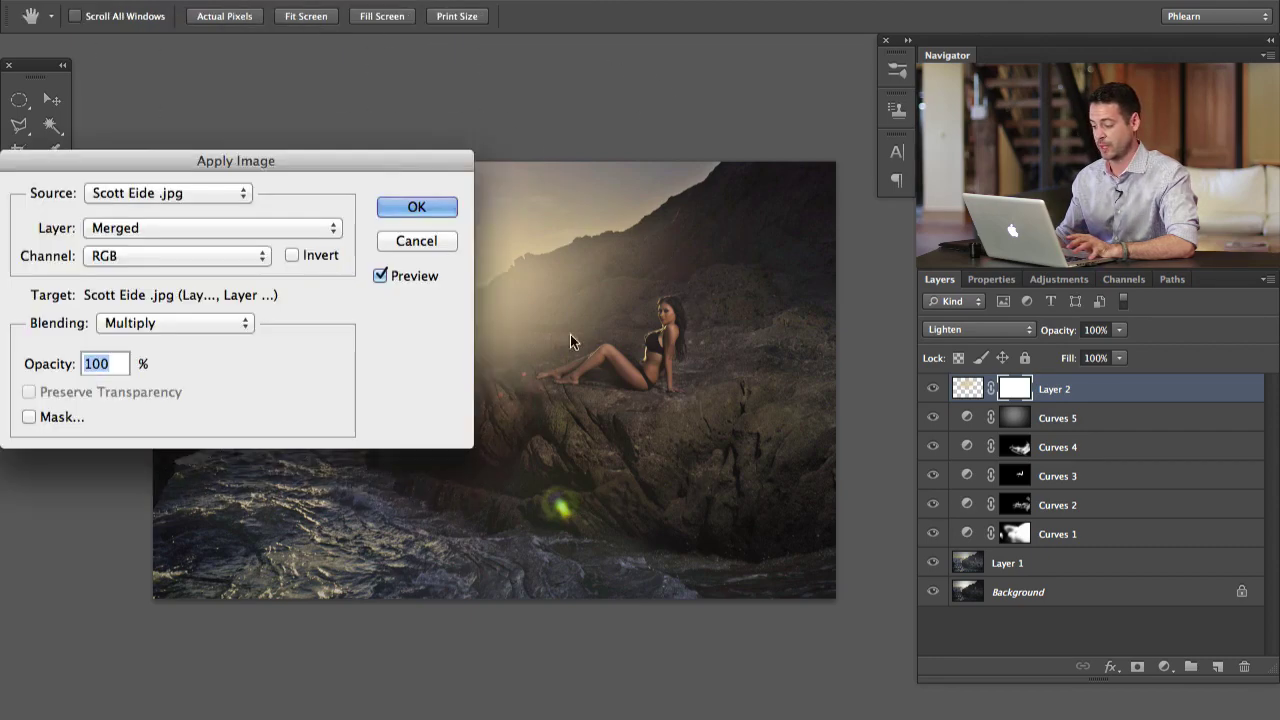
left_click_drag(400, 161, 219, 198)
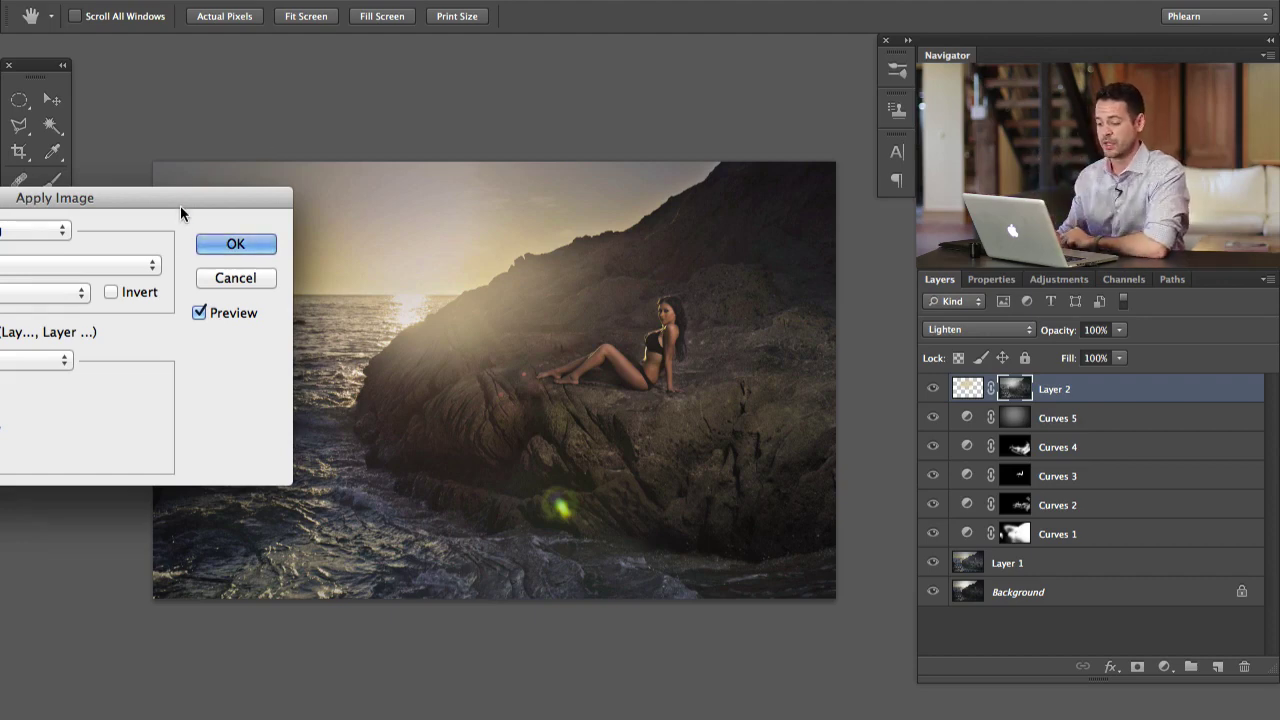
left_click_drag(193, 197, 399, 78)
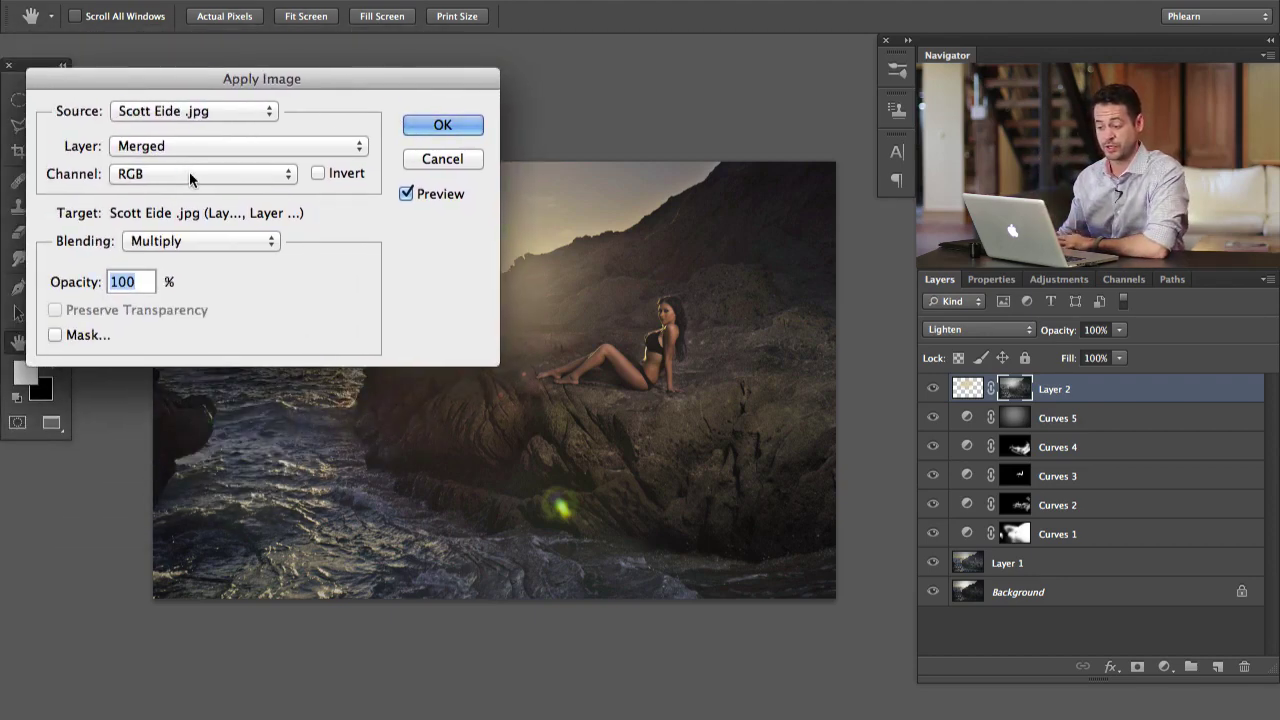
left_click(443, 124)
- Toggle Layer 2's visibility to compare the image with and without the masked haze
left_click(933, 389)
left_click(933, 389)
left_click(933, 389)
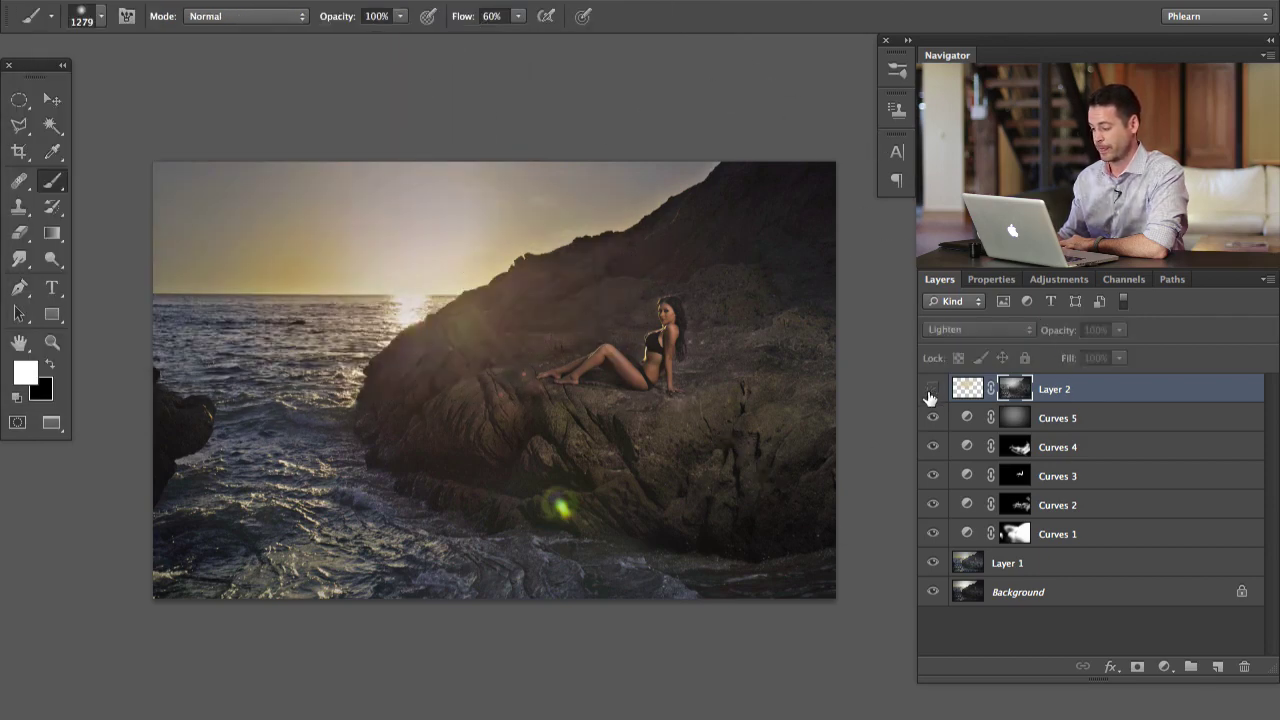
left_click(933, 389)
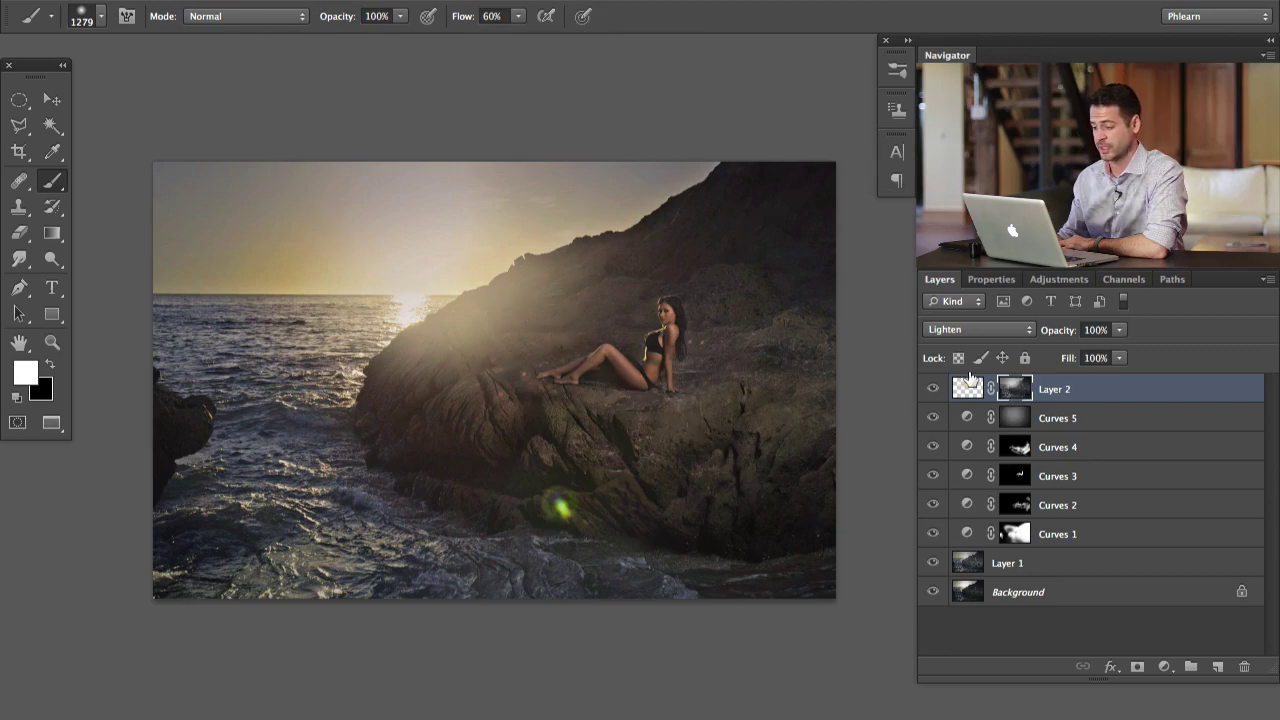
- Run Apply Image a second time on the Layer 2 mask, again using Merged, RGB and Multiply at 100%
left_click(248, 2)
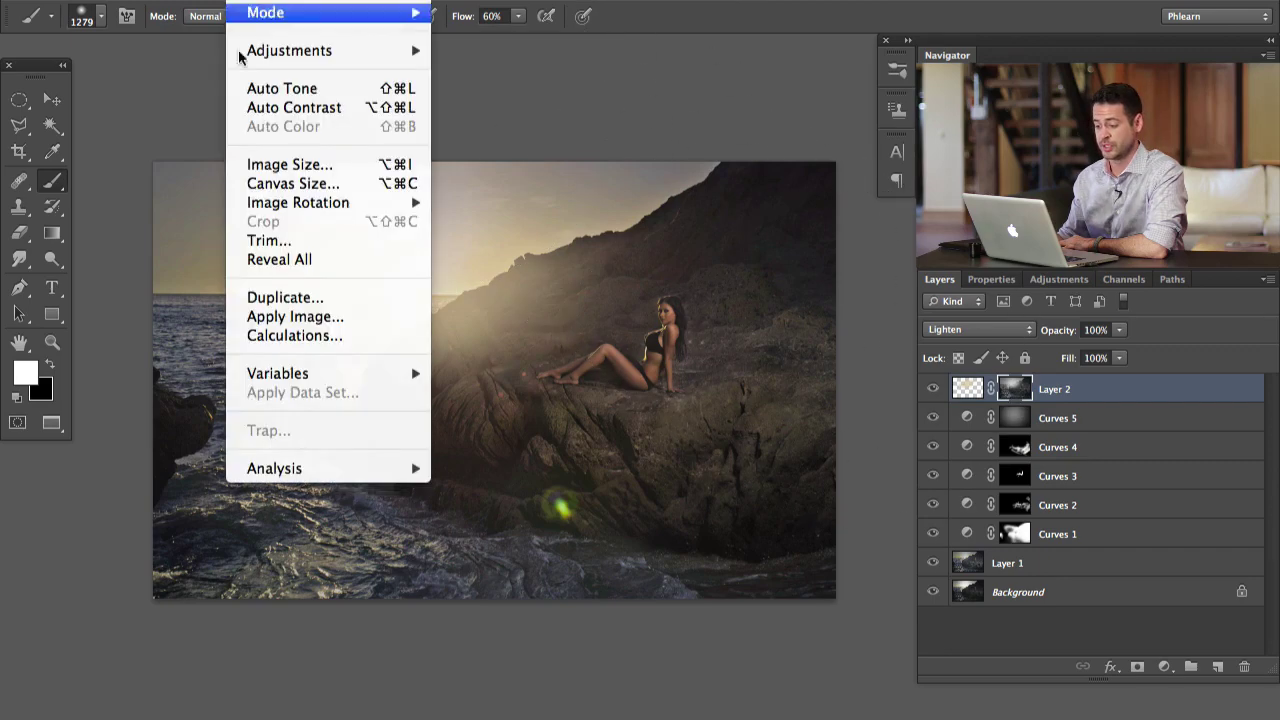
left_click(295, 316)
left_click_drag(434, 17, 409, 431)
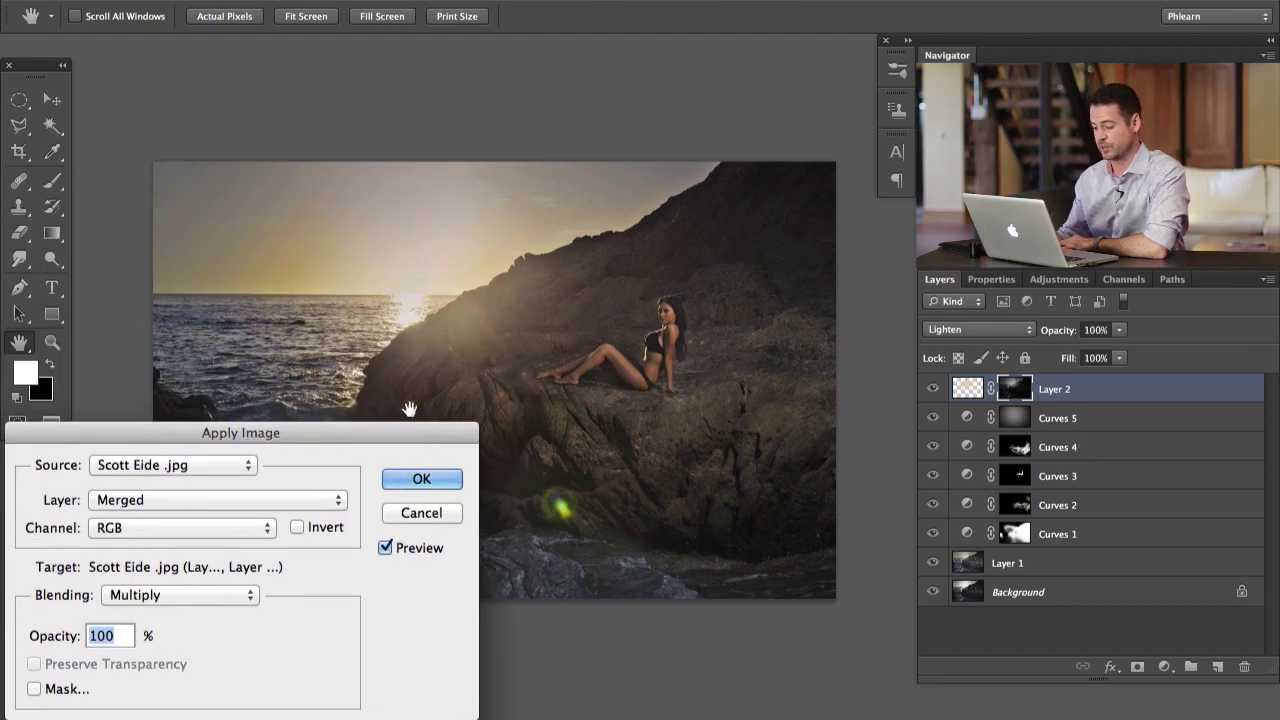
left_click(421, 479)
key("b")
- Toggle Layer 2's visibility repeatedly to judge the haze with its twice-multiplied mask, leaving the layer shown
left_click(932, 389)
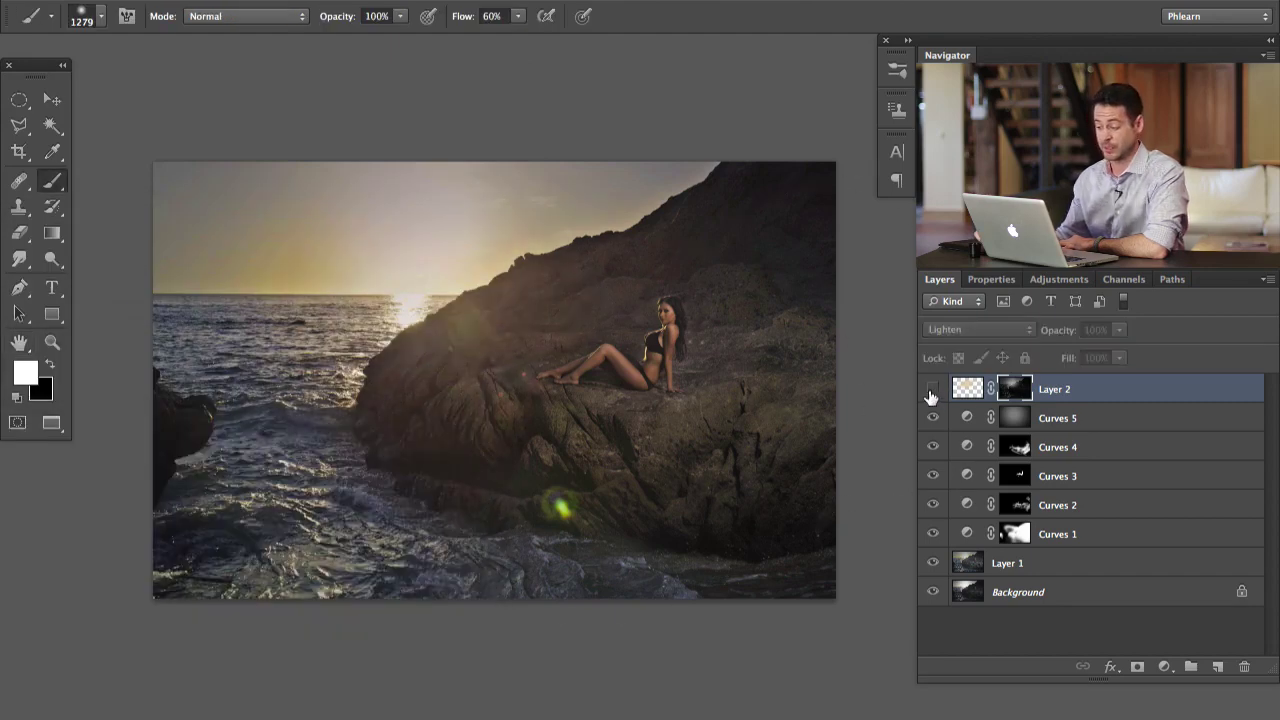
left_click(931, 392)
left_click(931, 393)
left_click(931, 393)
left_click(931, 394)
left_click(930, 398)
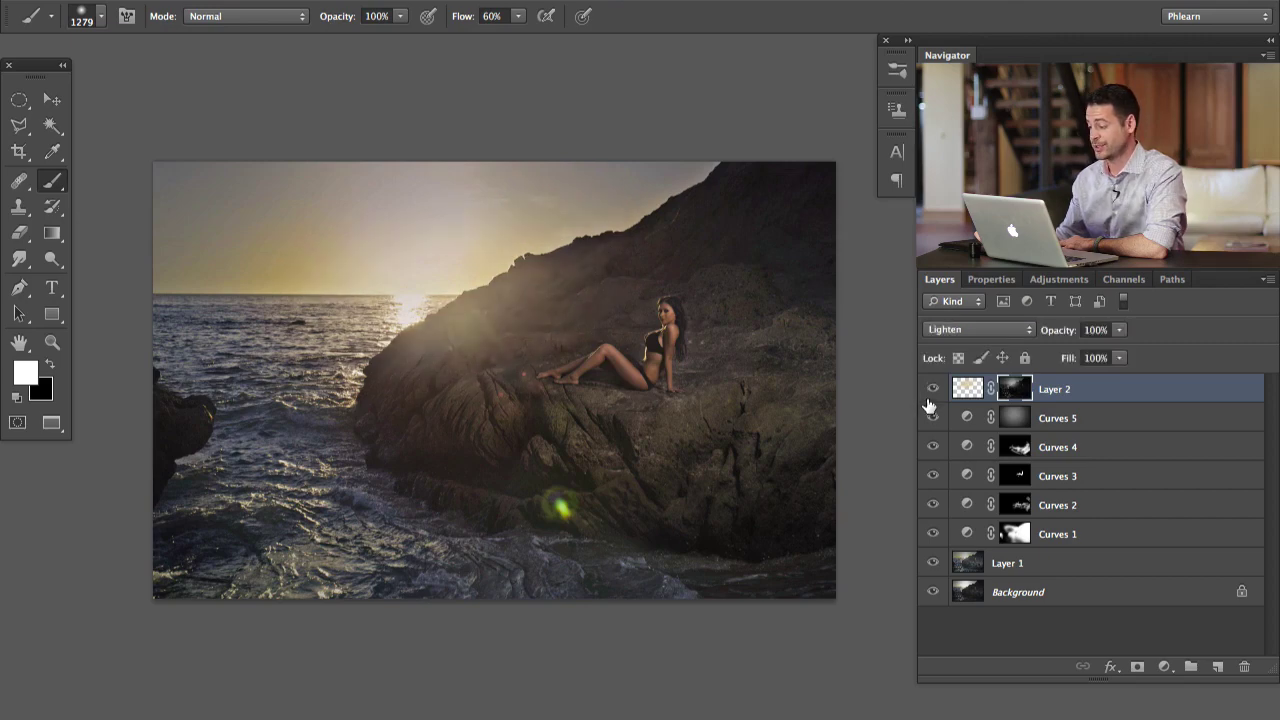
left_click(929, 399)
left_click(930, 400)
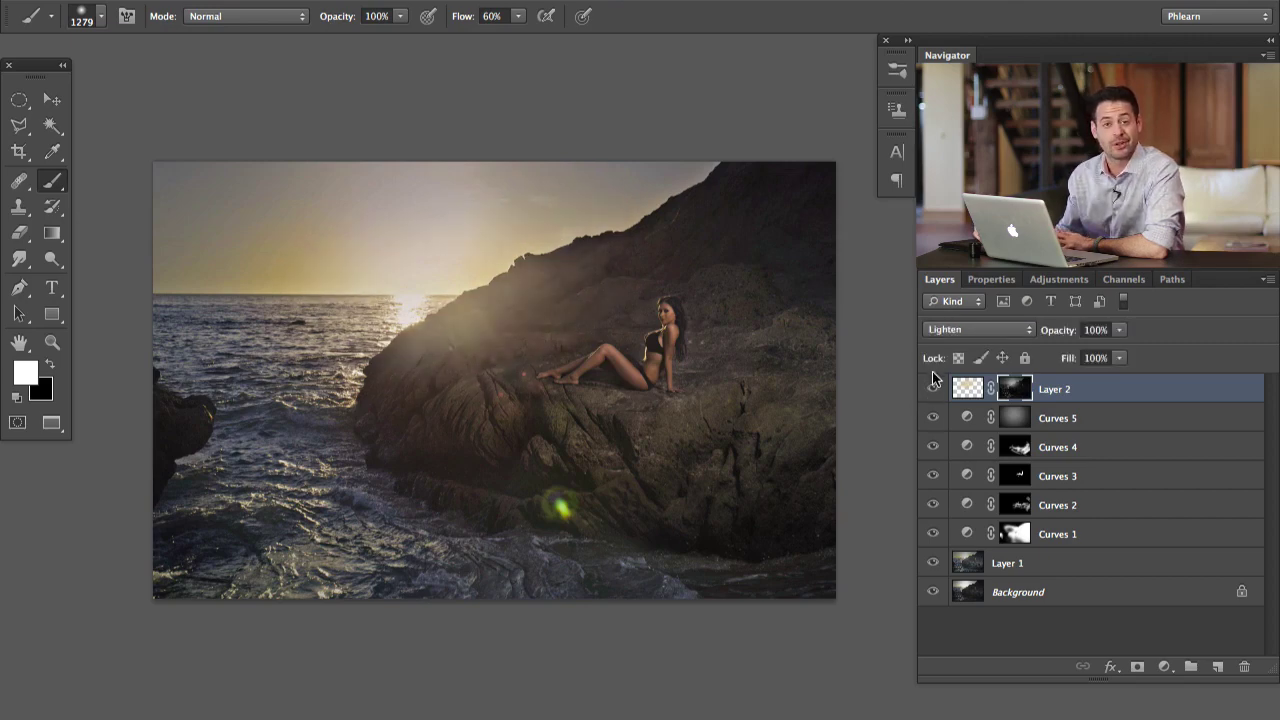
left_click(933, 390)
left_click(933, 390)
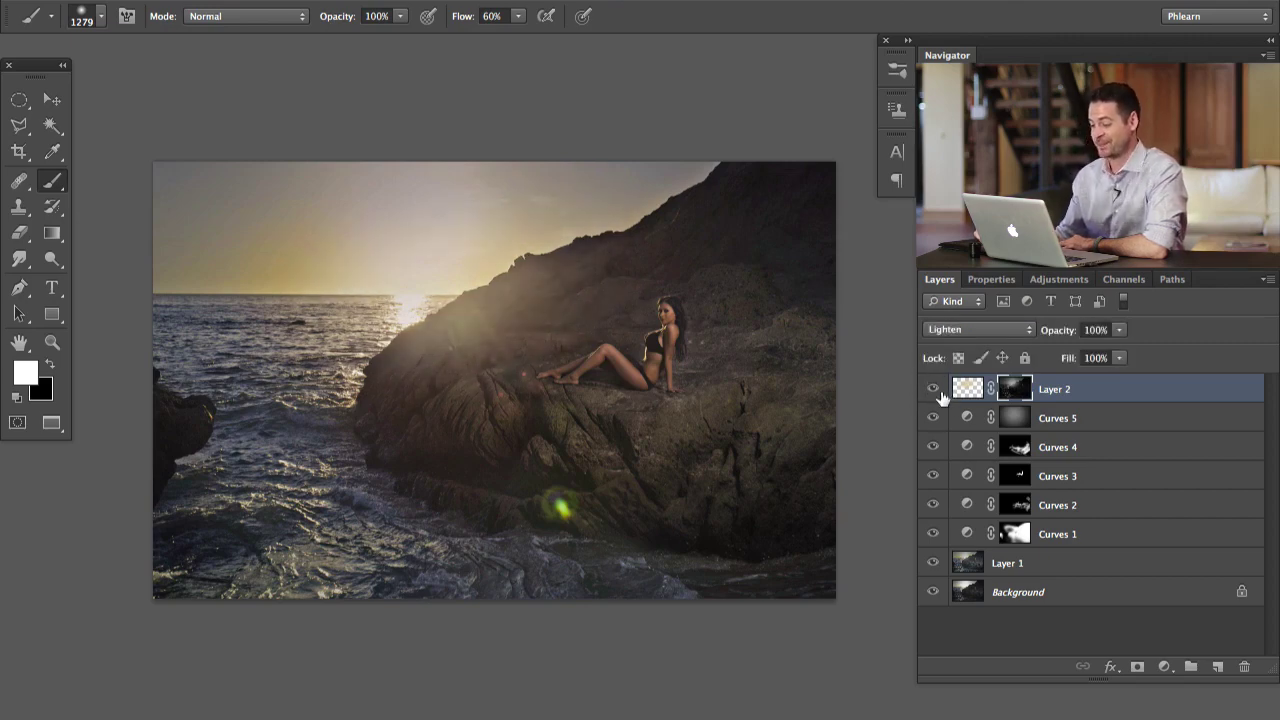
- Add a Curves adjustment layer above Layer 2 and slightly lower the midpoint of its blue curve
left_click(1165, 667)
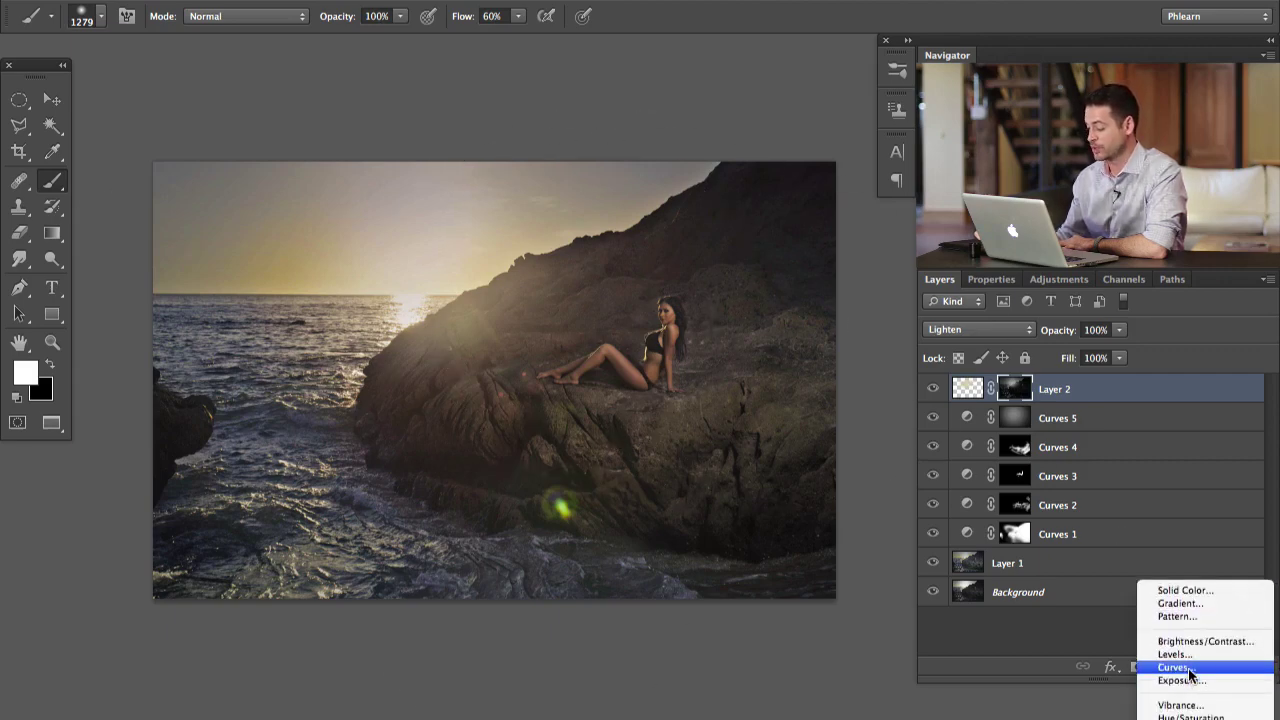
left_click(1176, 667)
left_click(995, 357)
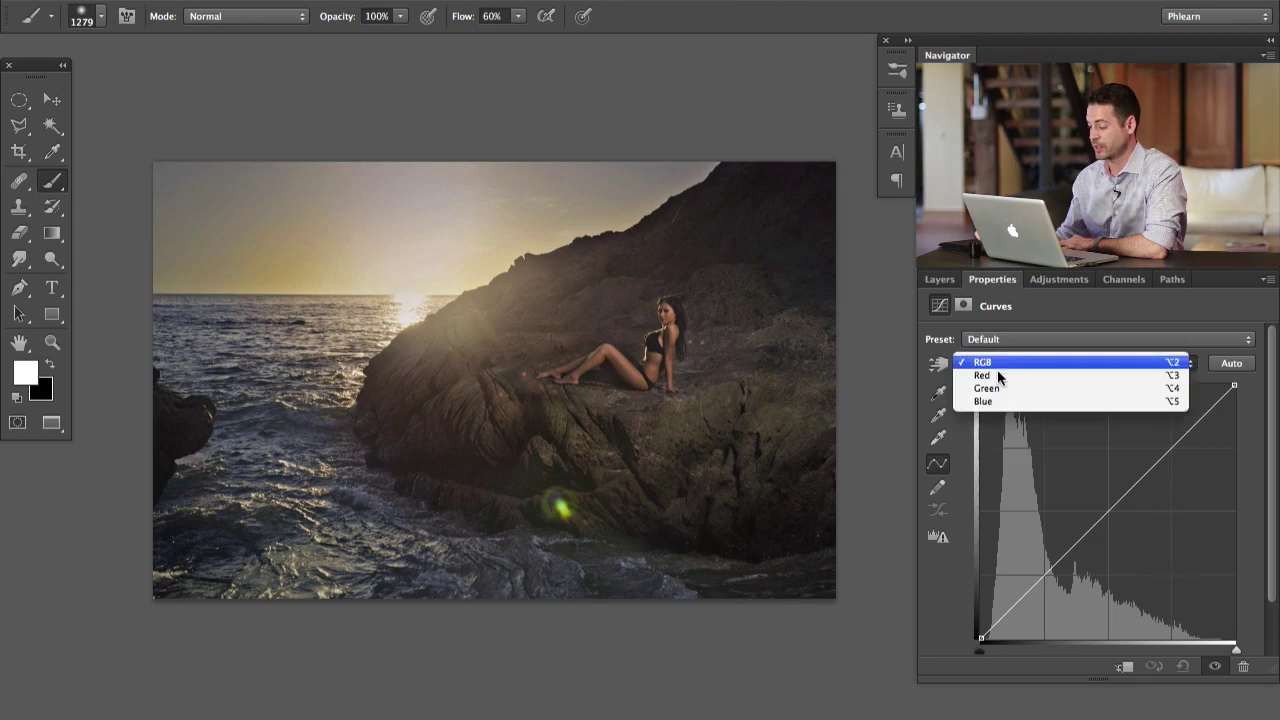
left_click(1007, 401)
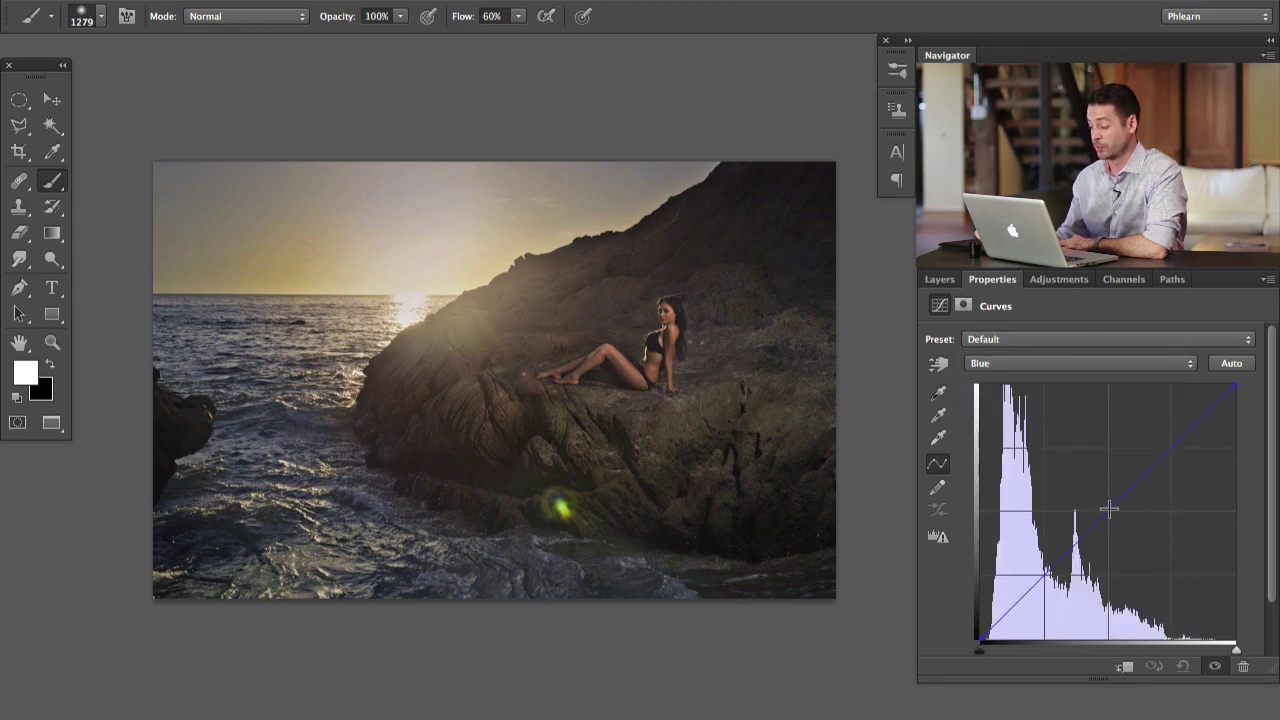
left_click_drag(1109, 510, 1115, 510)
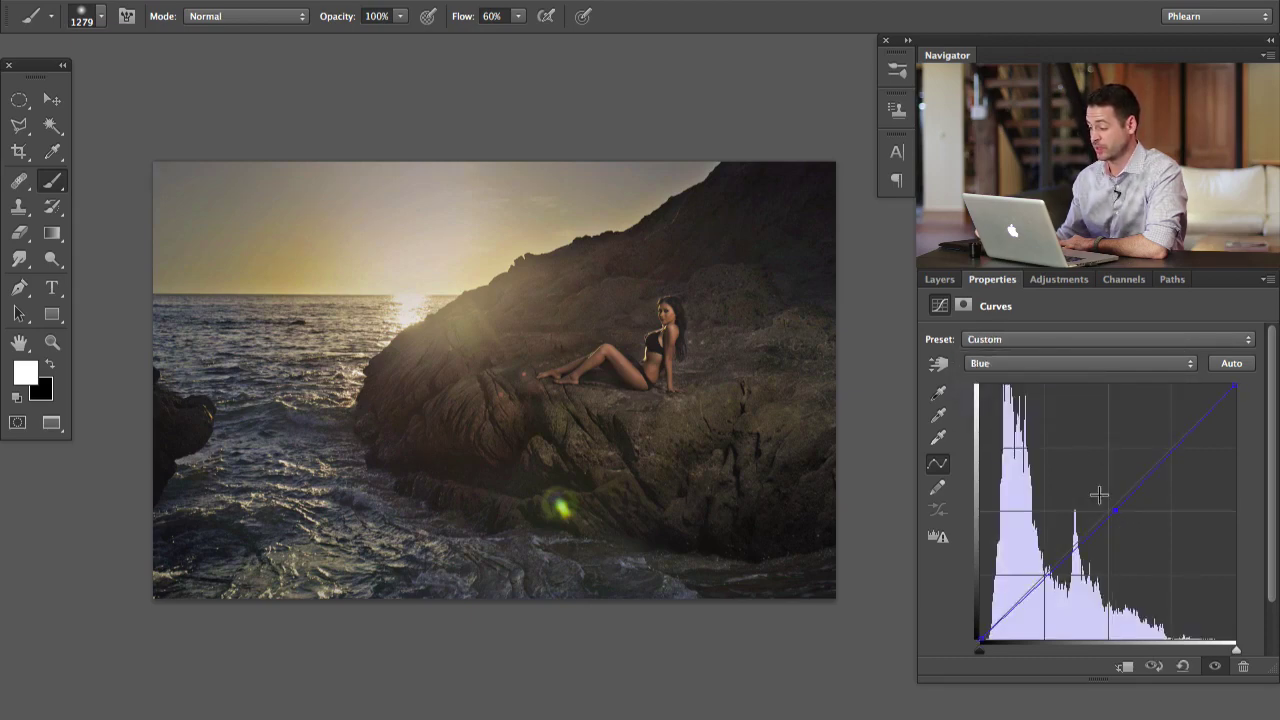
- Slightly raise the red curve's midpoint in the Curves 6 adjustment and check the colour shift against the image without it
left_click(1012, 365)
left_click(1008, 335)
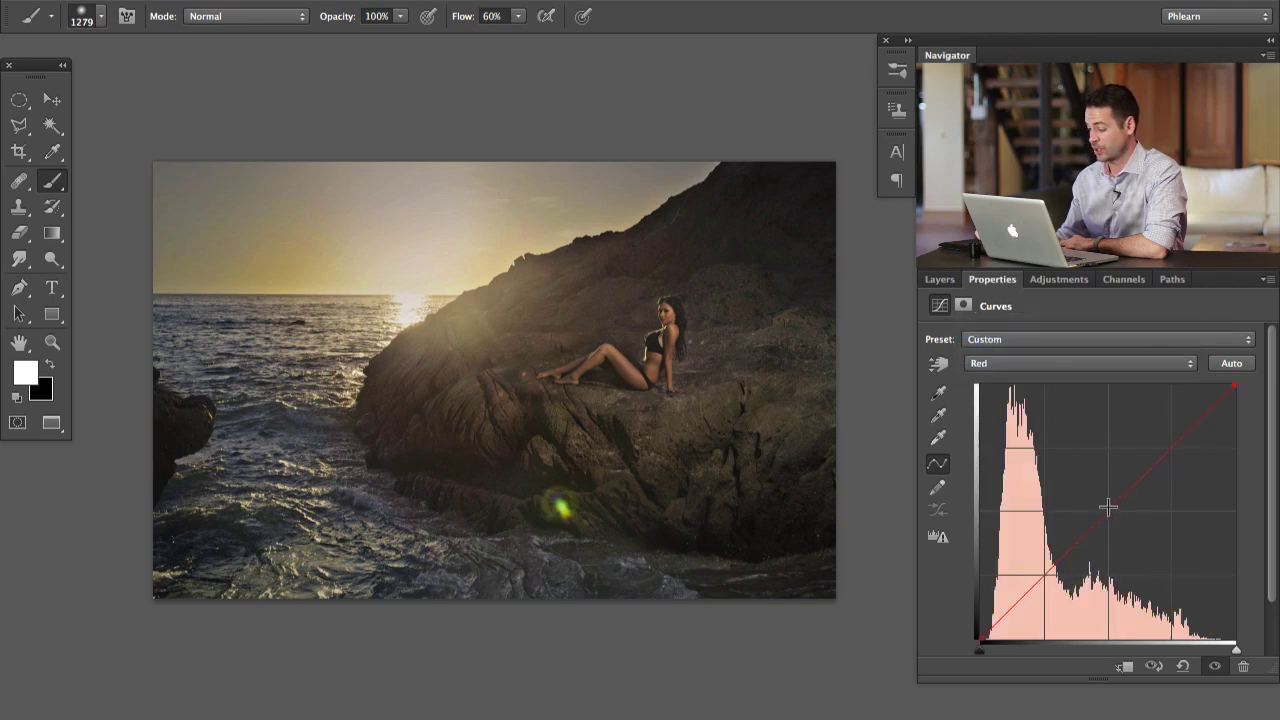
left_click_drag(1104, 510, 1103, 505)
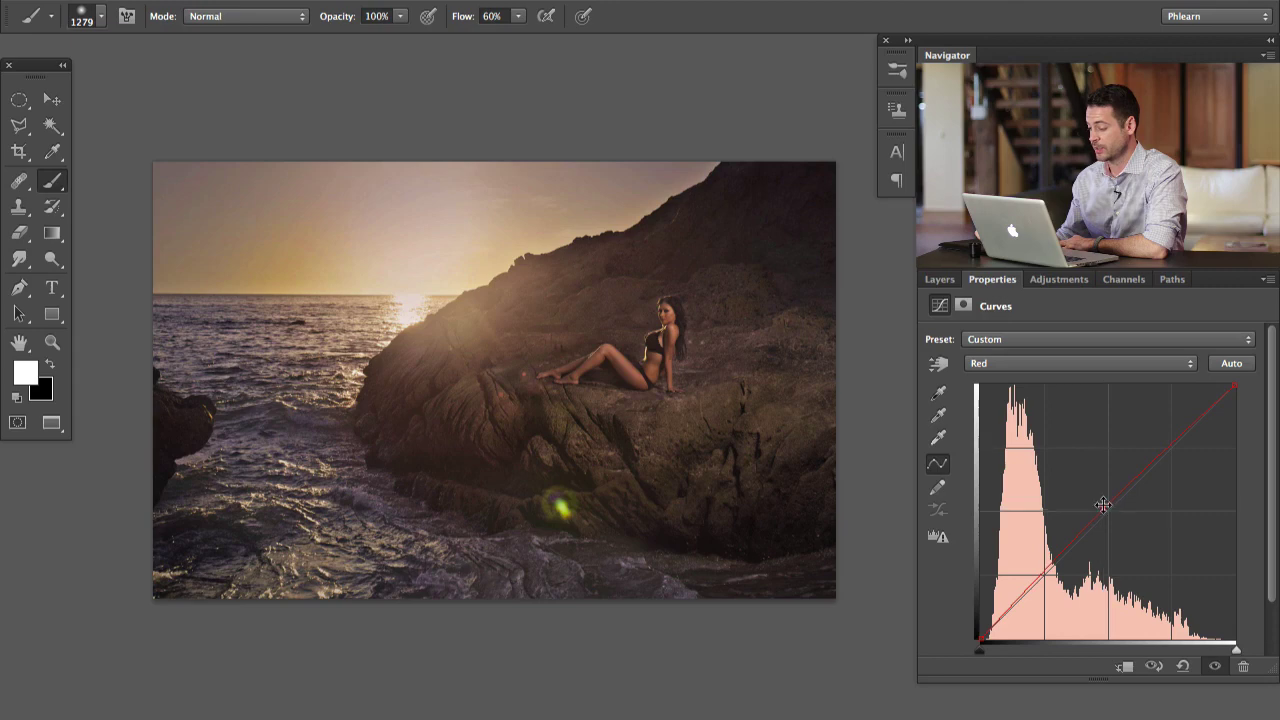
left_click(938, 282)
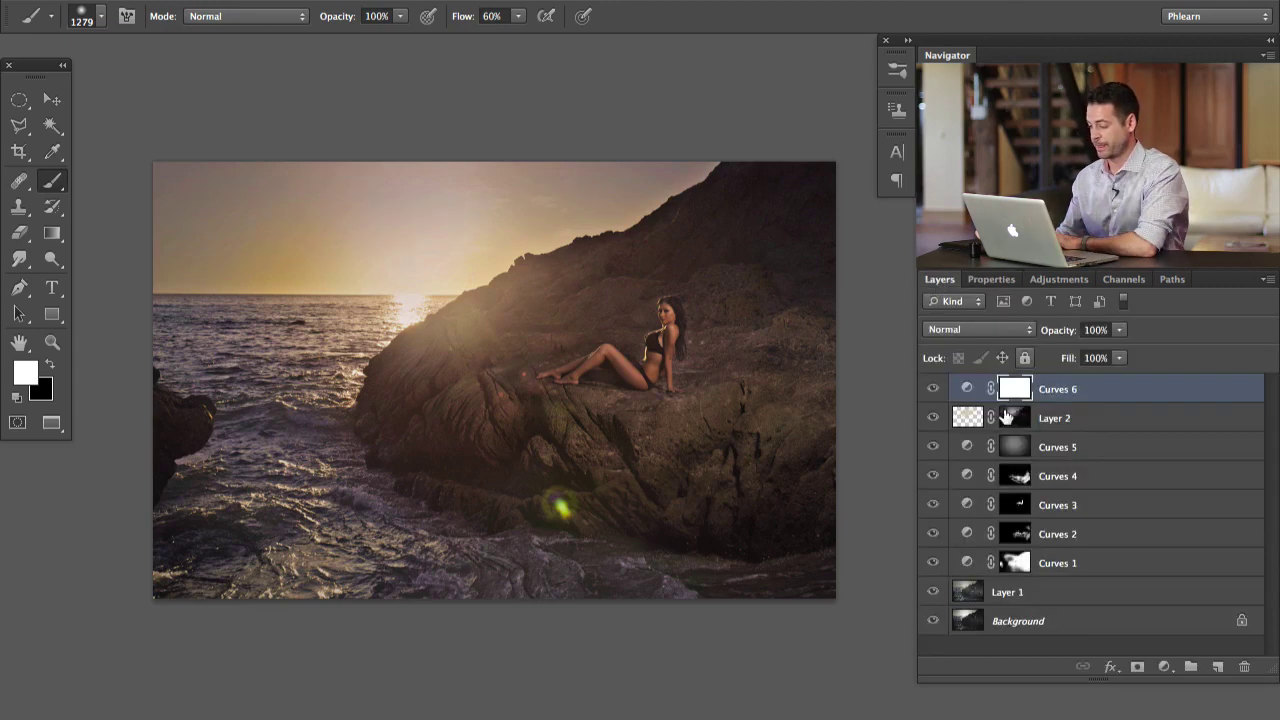
left_click(933, 389)
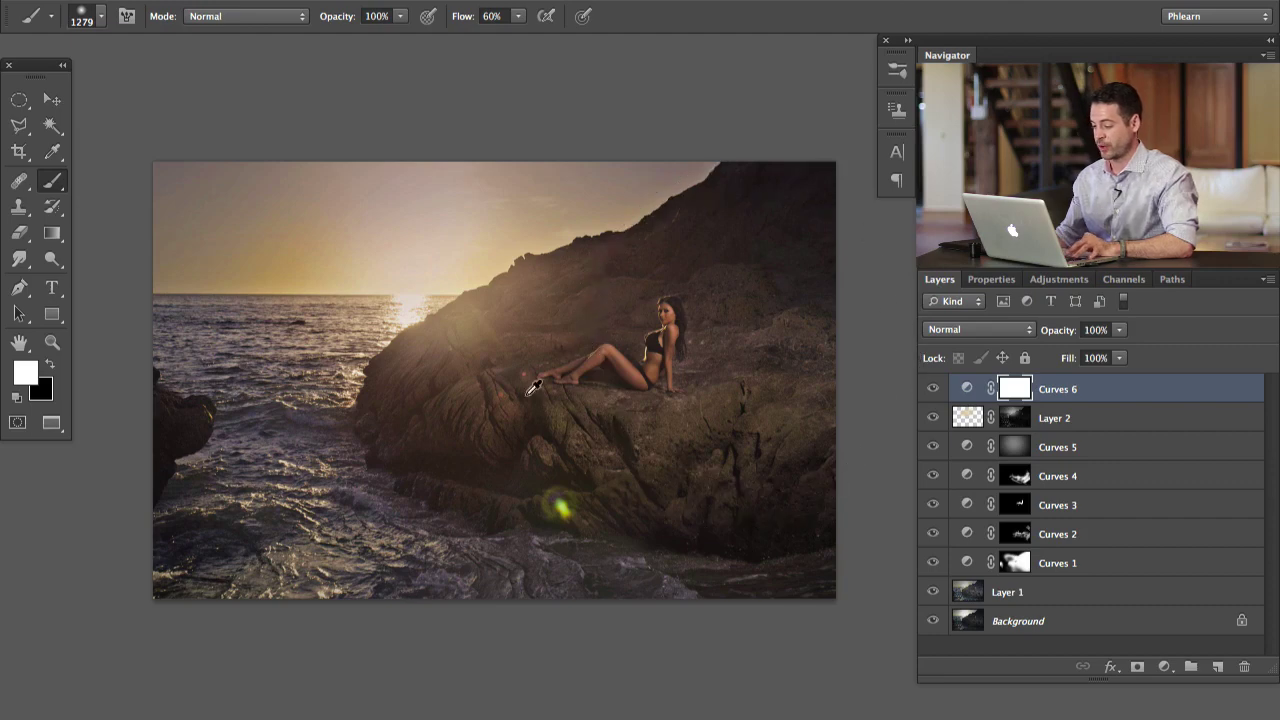
- Add another Curves adjustment layer above Curves 6, pull its RGB midpoint down to darken, and invert its mask to black
left_click(1164, 669)
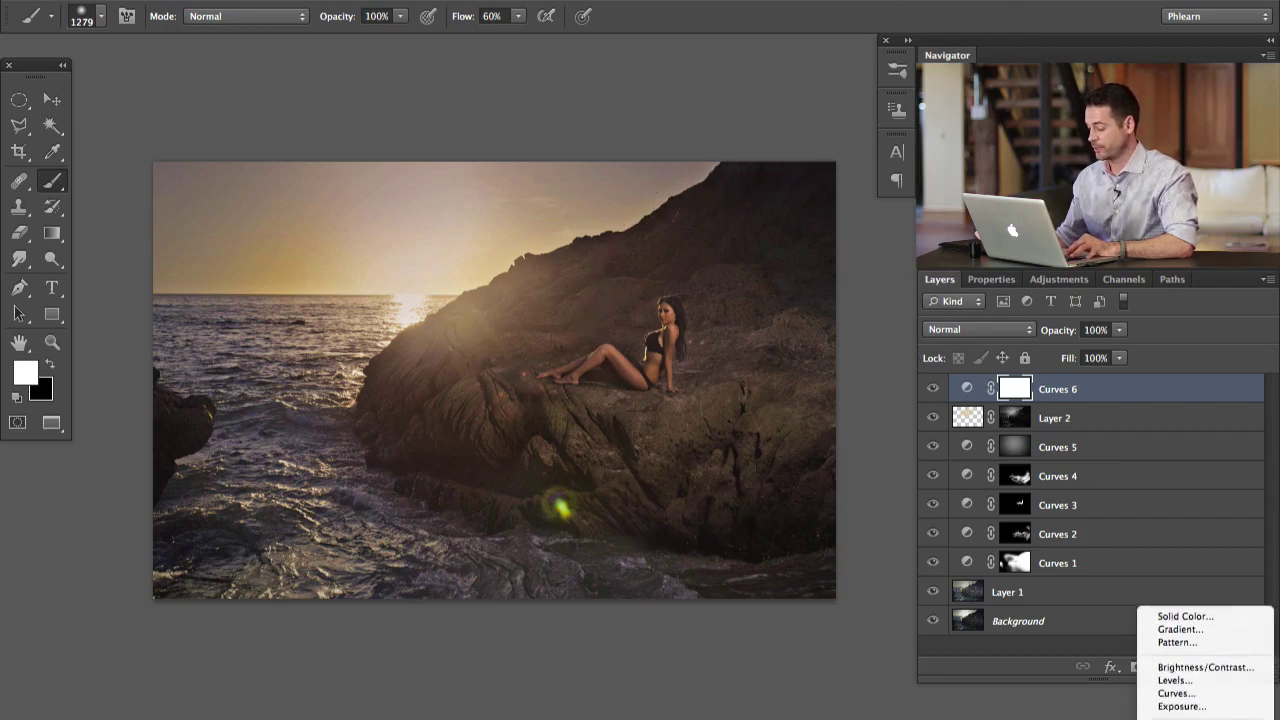
left_click(1163, 676)
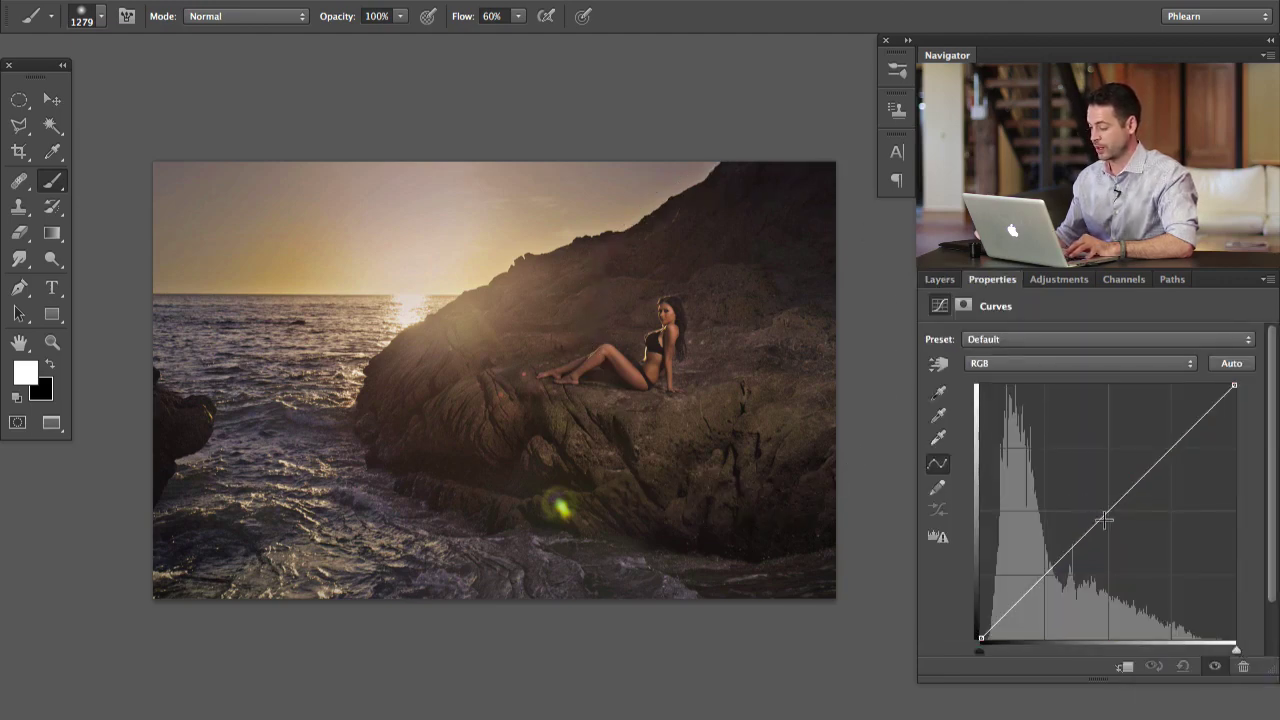
left_click_drag(1104, 518, 1118, 535)
key("ctrl+i")
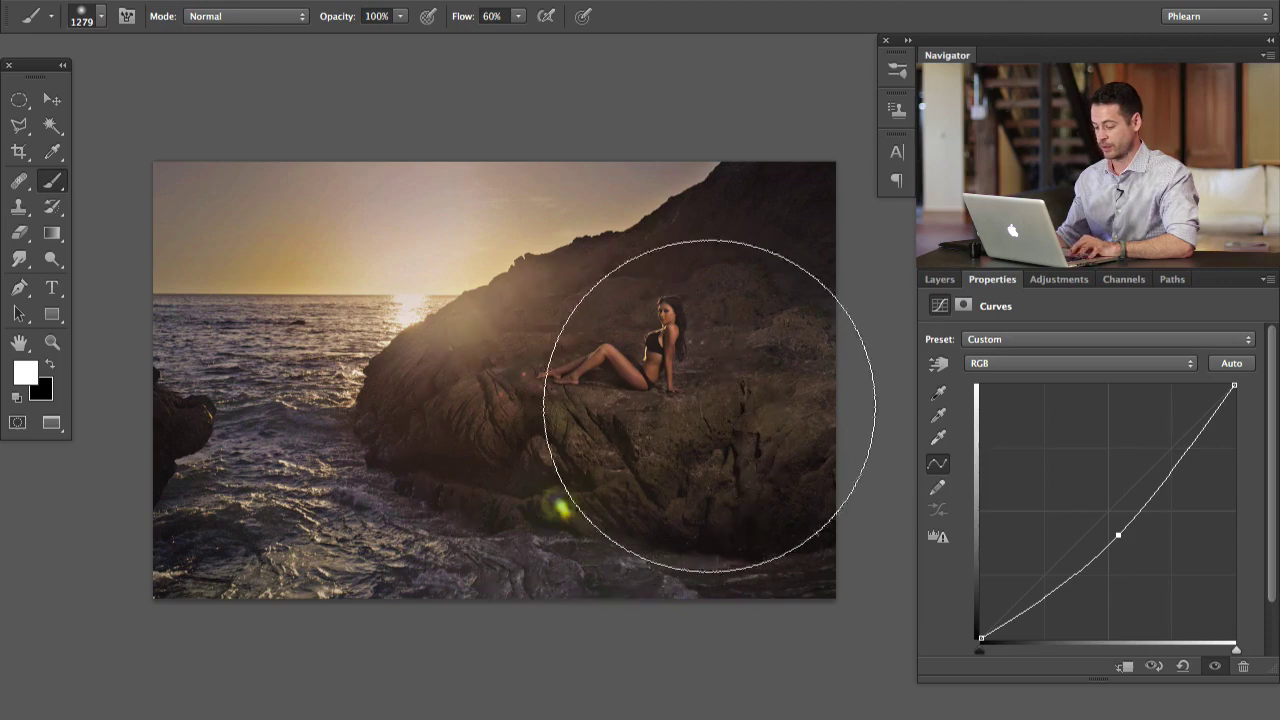
- Paint white at 10% brush flow on the new Curves mask to gradually darken the rocks around and below the woman
key("shift+1")
left_click_drag(626, 450, 605, 342)
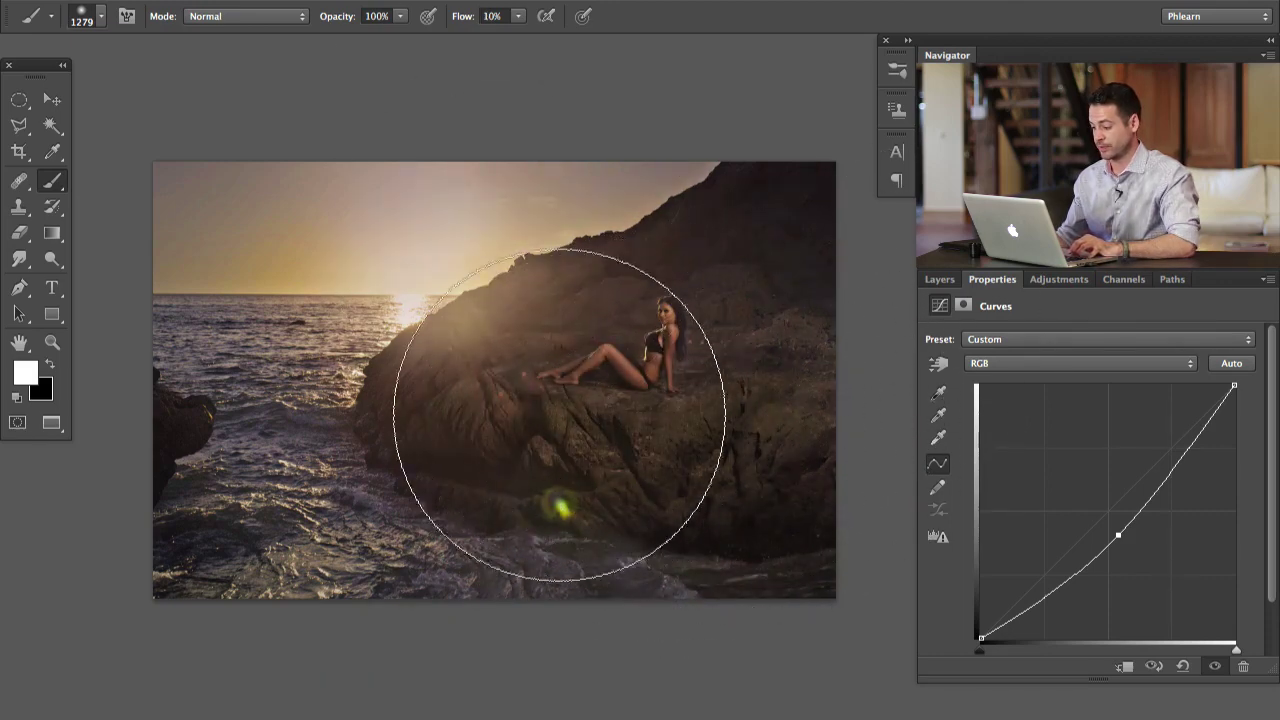
mouse_move(743, 367)
left_mouse_down()
mouse_move(634, 408)
mouse_move(678, 400)
mouse_move(619, 468)
mouse_move(649, 414)
mouse_move(698, 490)
mouse_move(720, 476)
mouse_move(686, 476)
left_mouse_up()
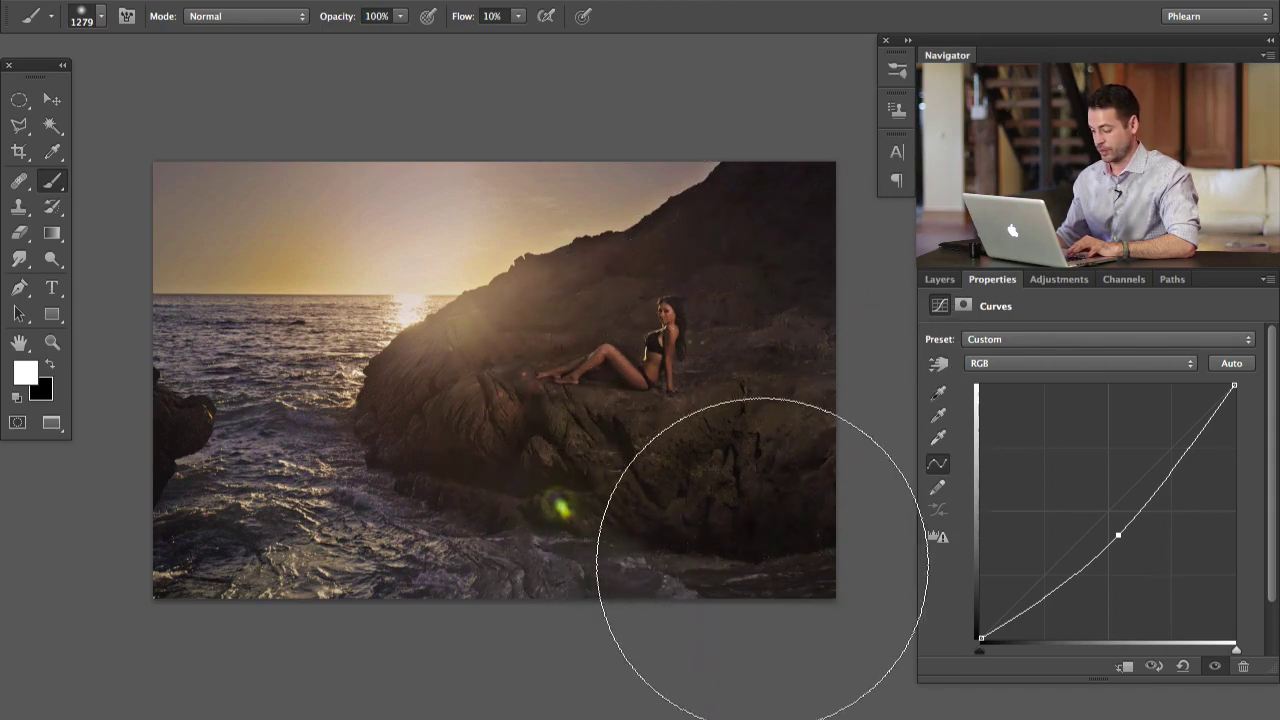
- Compare the image with and without the Curves 7 darkening on the rocks
key("x")
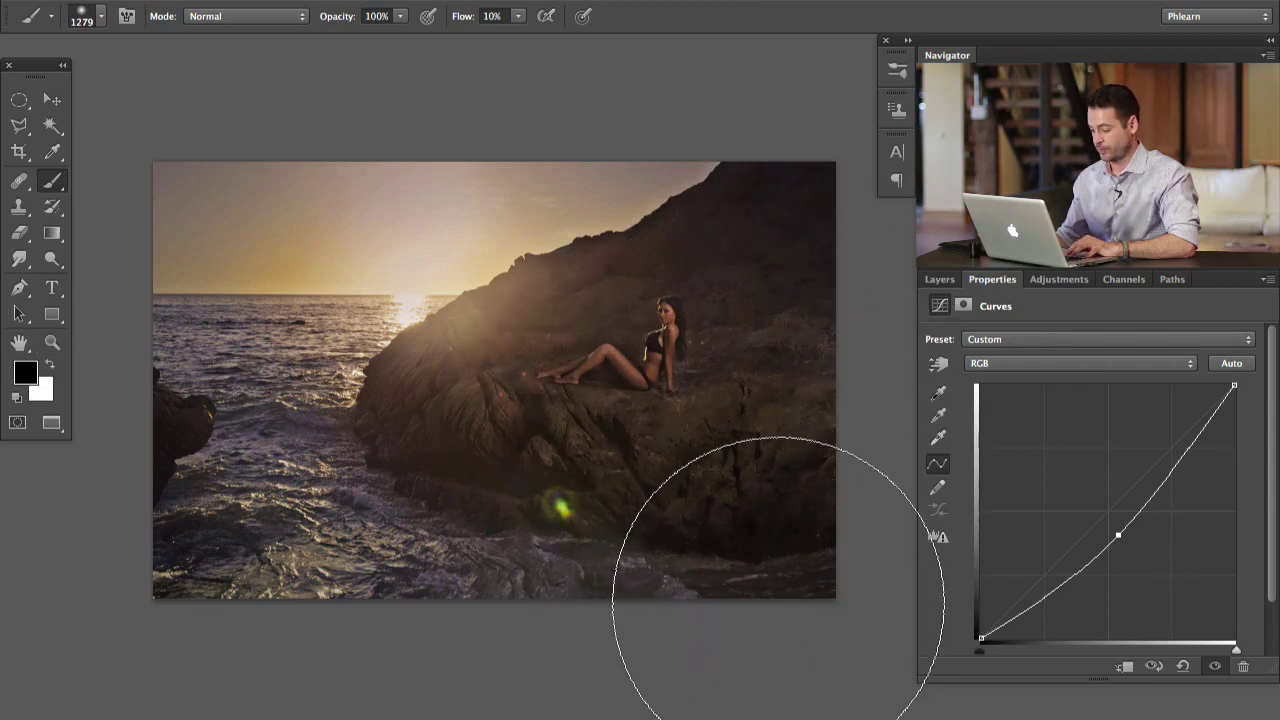
left_click(939, 279)
left_click(933, 388)
left_click(933, 388)
left_click(933, 388)
left_click(938, 388)
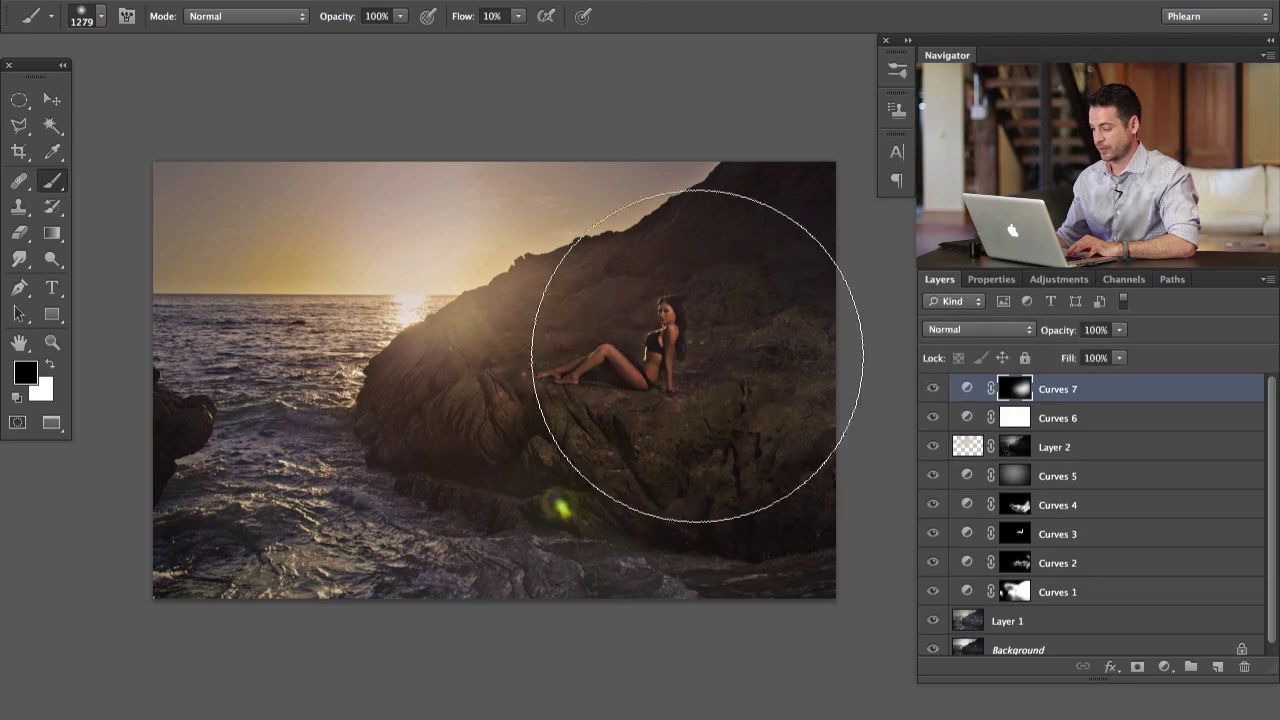
- Reduce the brush size to 973 and set the foreground colour to white for the Curves 7 mask
key("x")
key("x")
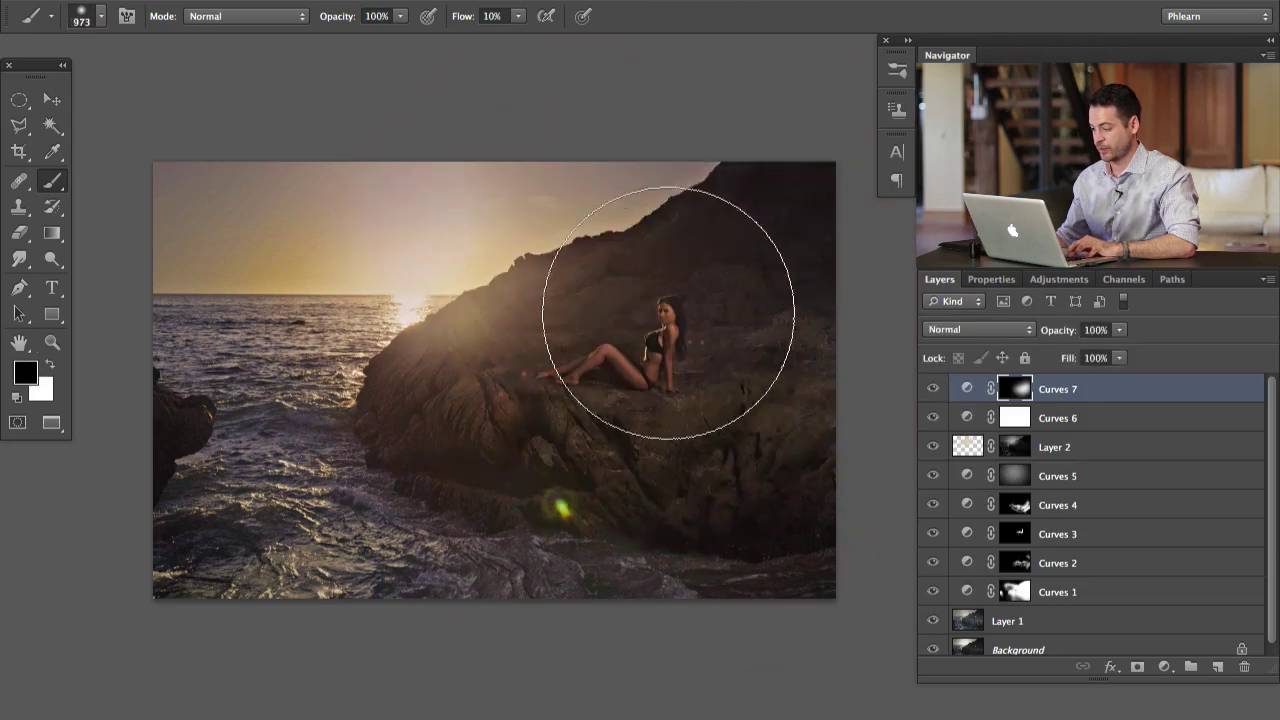
key("bracketleft")
key("bracketleft")
key("bracketleft")
key("x")
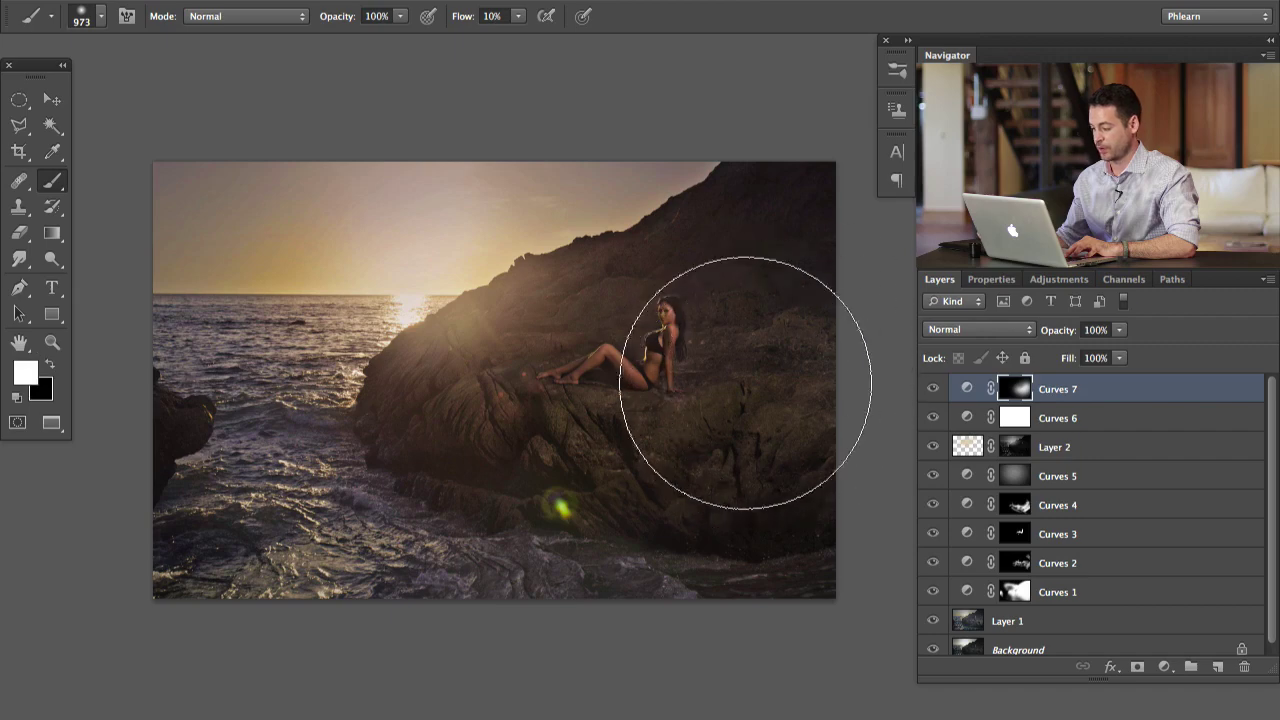
- Check the rocks with and without Curves 7, and lower that layer's opacity to 80%
left_click(934, 389)
left_click(934, 389)
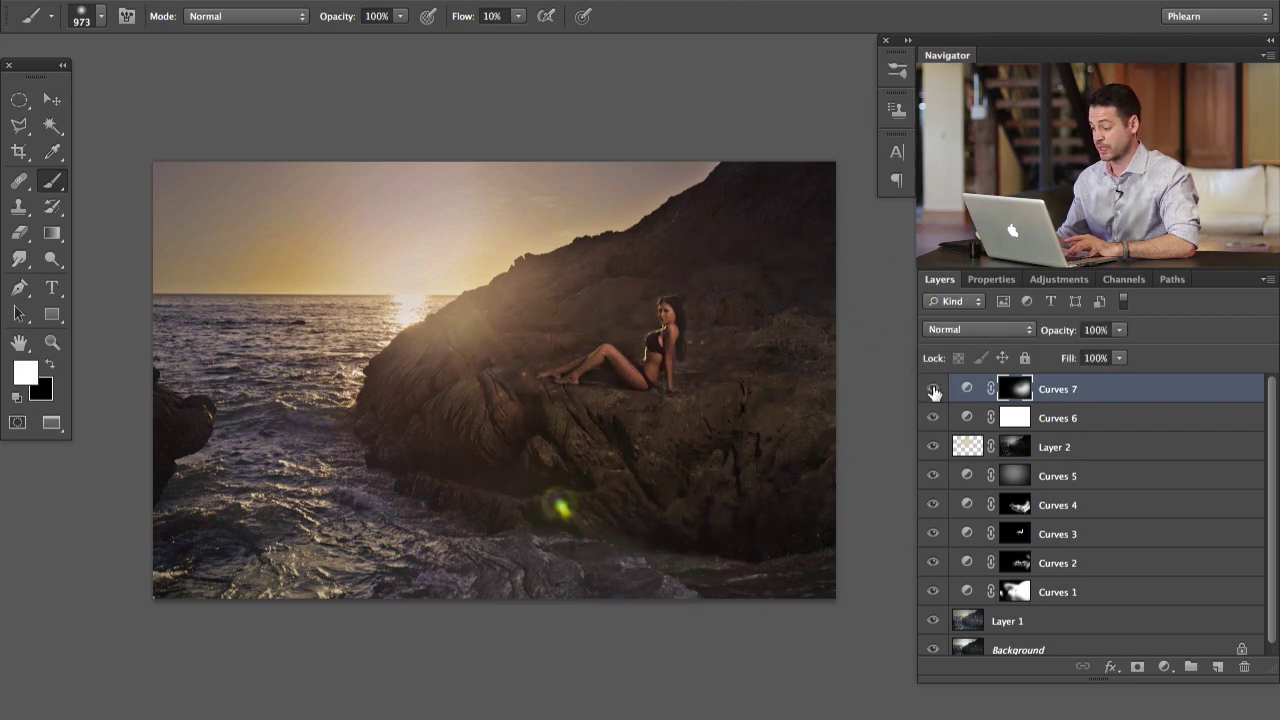
left_click(934, 389)
left_click(934, 389)
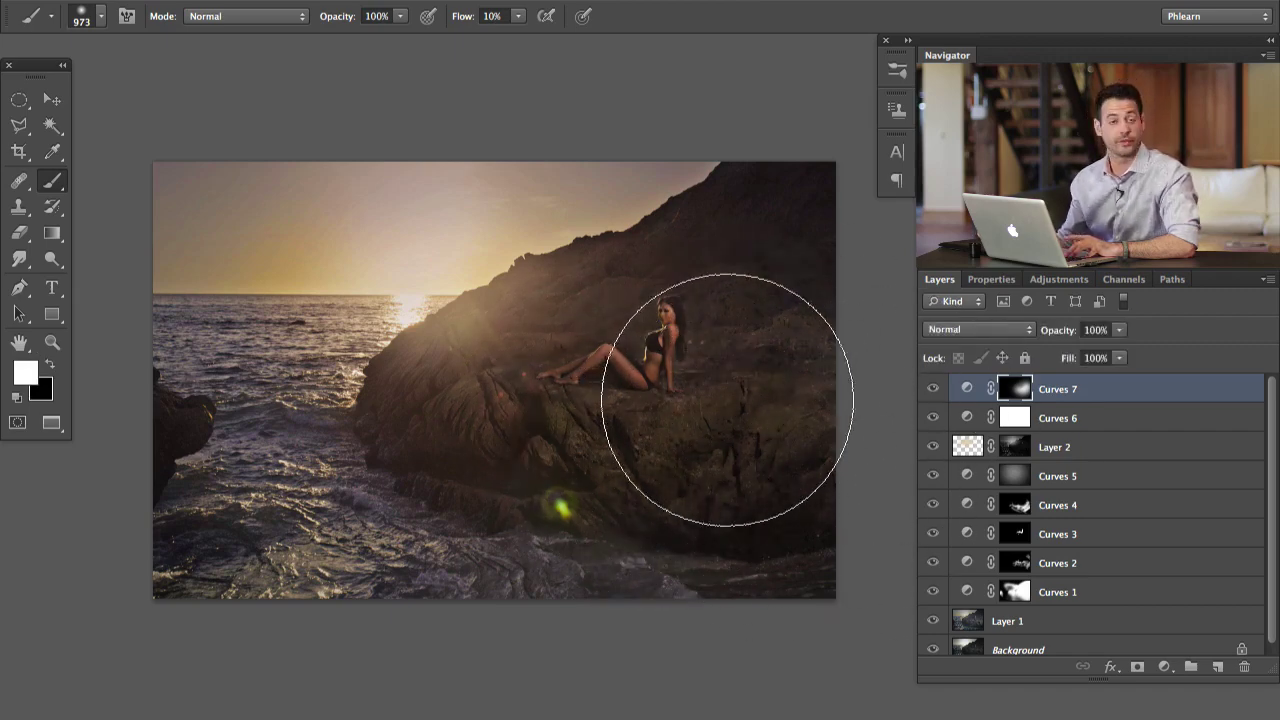
left_click(933, 389)
left_click(933, 389)
left_click(933, 389)
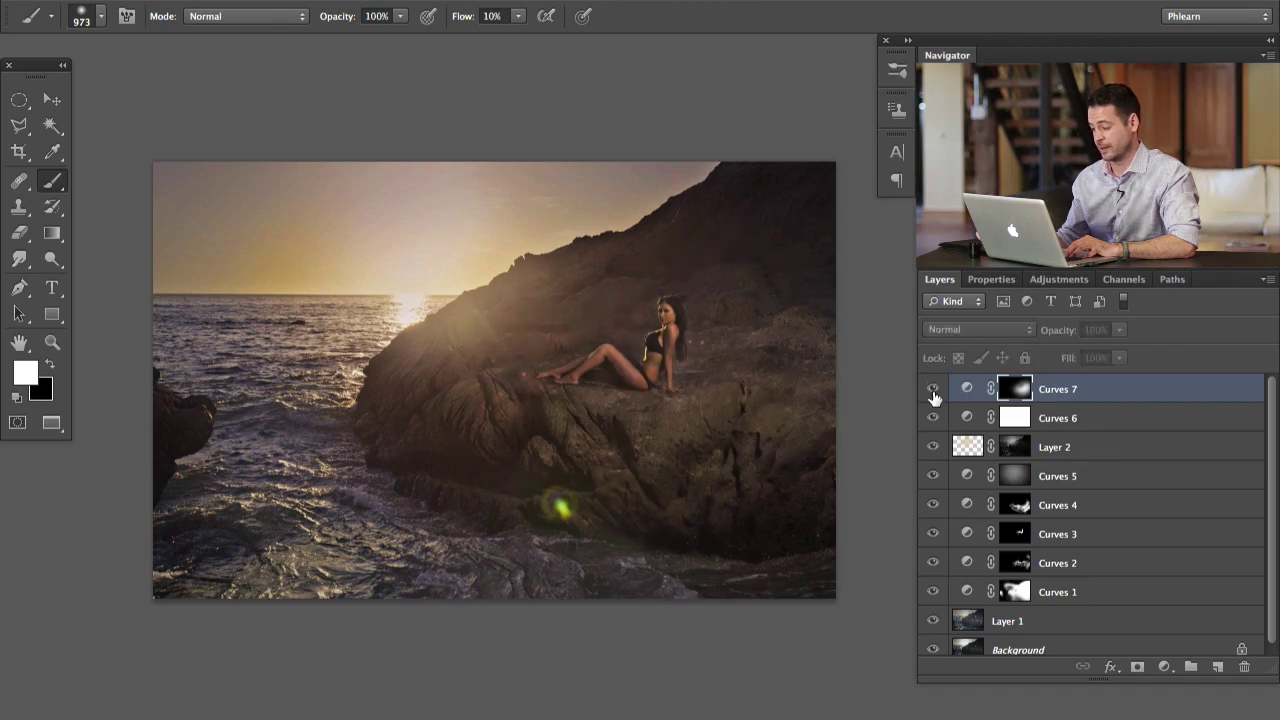
left_click(933, 389)
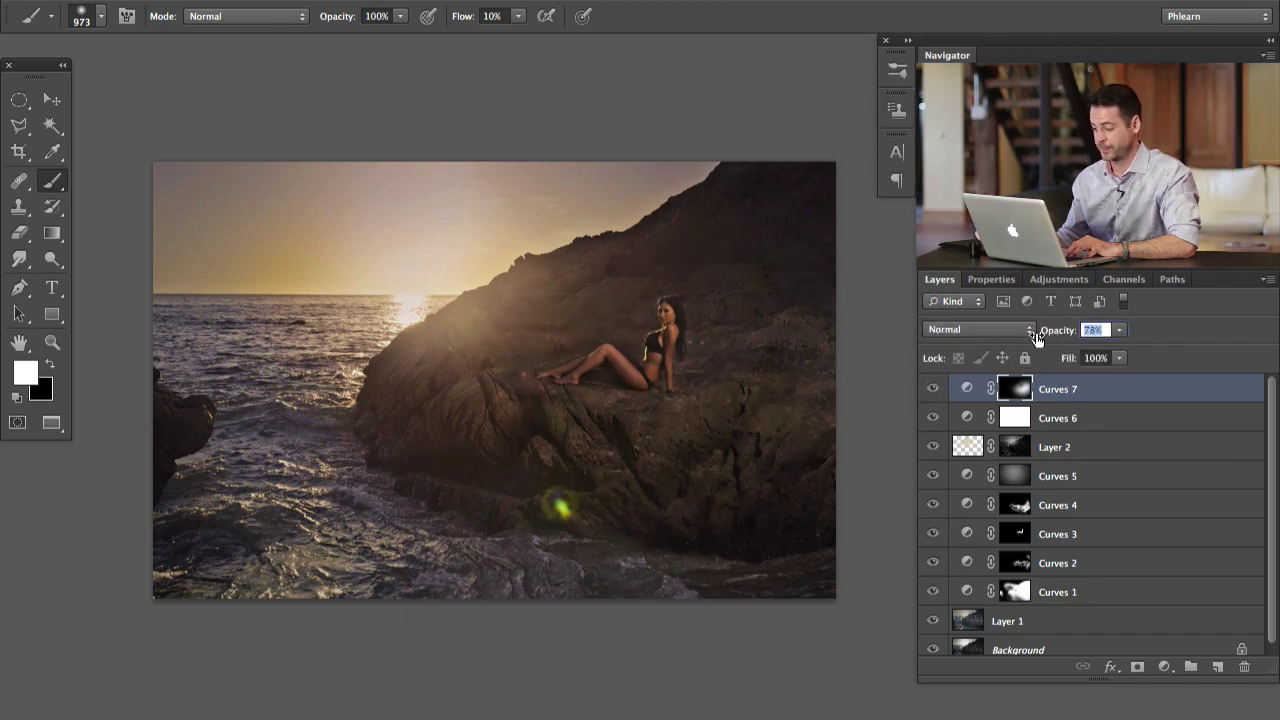
left_click_drag(1036, 338, 1053, 336)
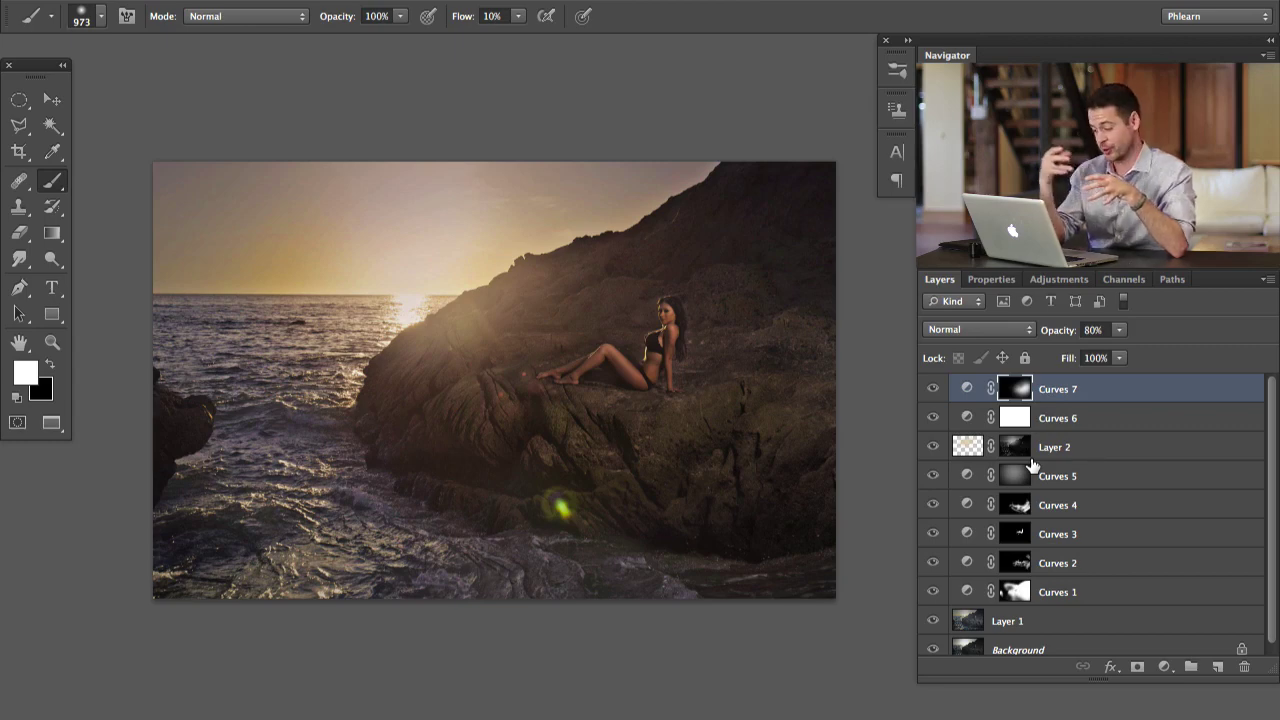
- Group all layers from Layer 1 through Curves 7 and compare the grouped edit with the original Background
left_click(1124, 619, "shift")
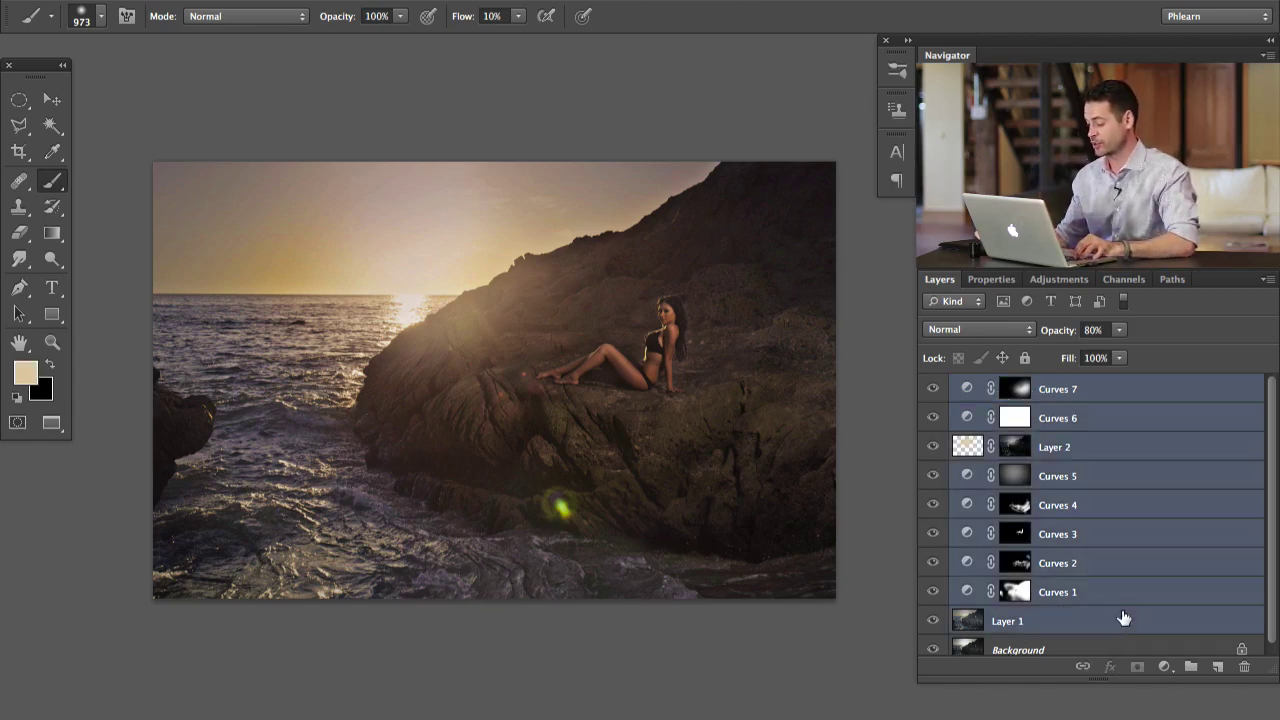
key("super+g")
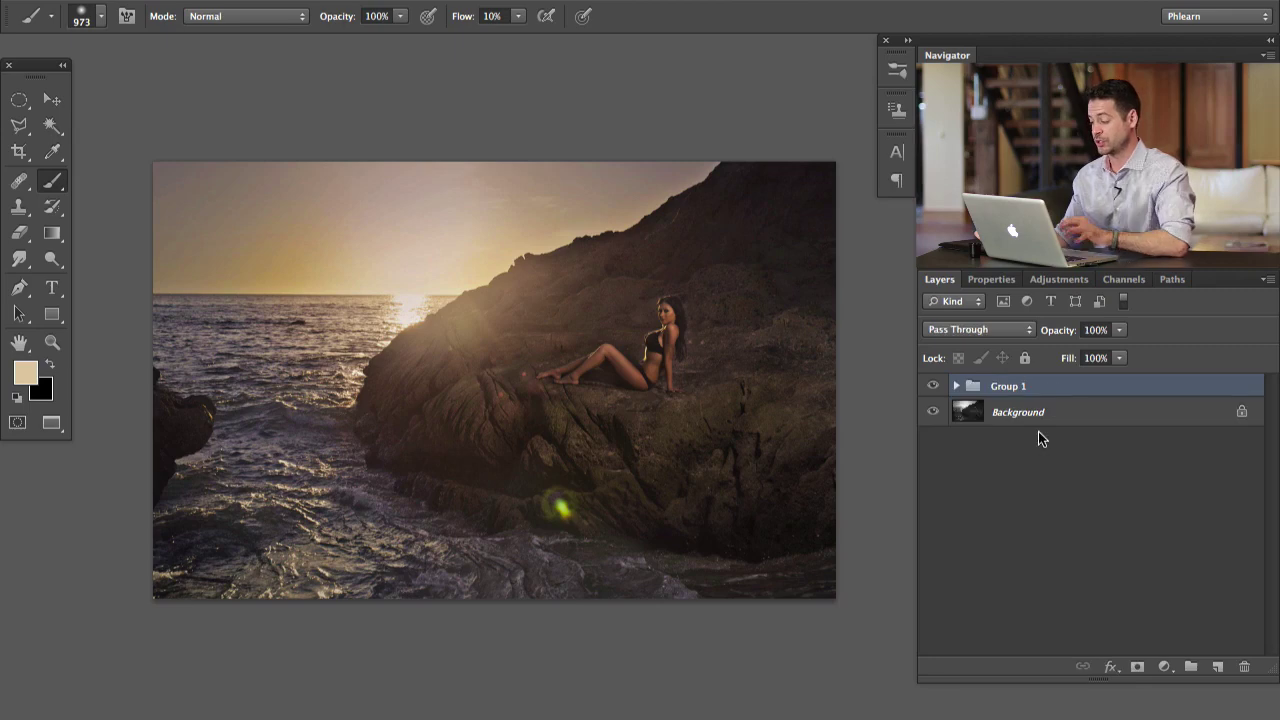
left_click(933, 387)
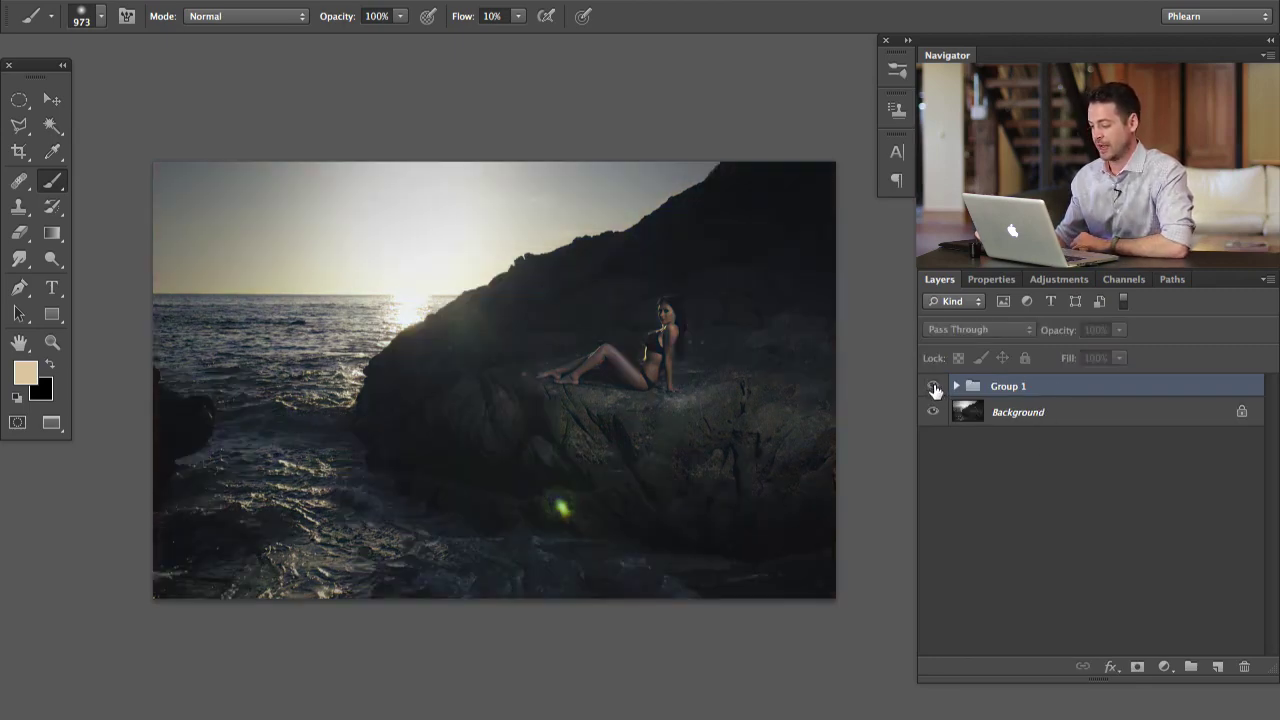
left_click(933, 387)
- Examine the woman and surrounding rocks up close, comparing the finished edit with the original photo
key("super+equal")
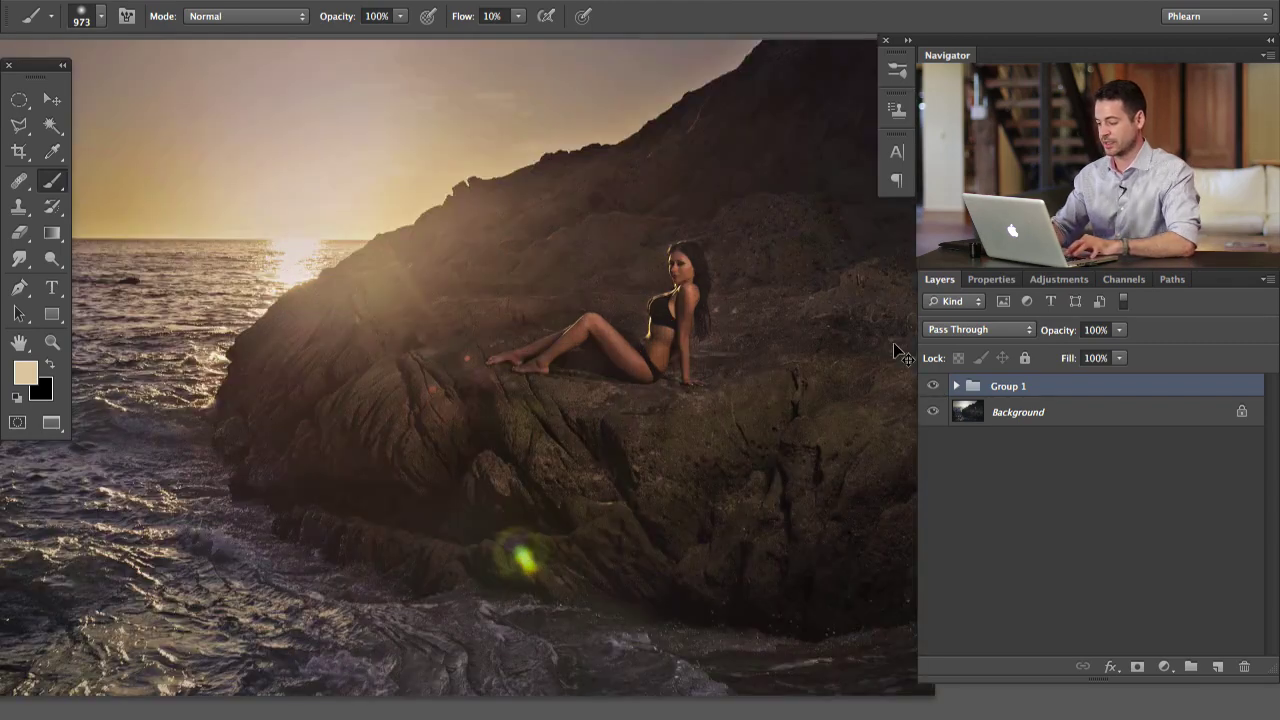
left_click_drag(508, 380, 557, 405)
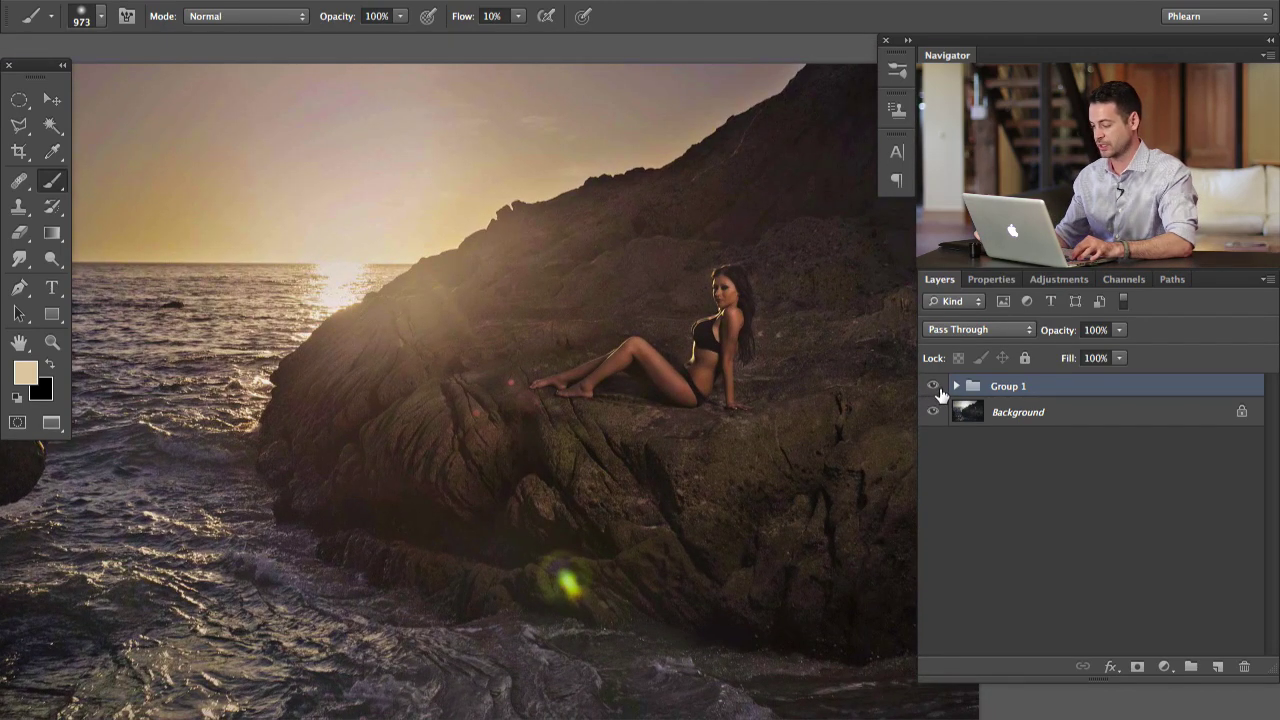
left_click(933, 386)
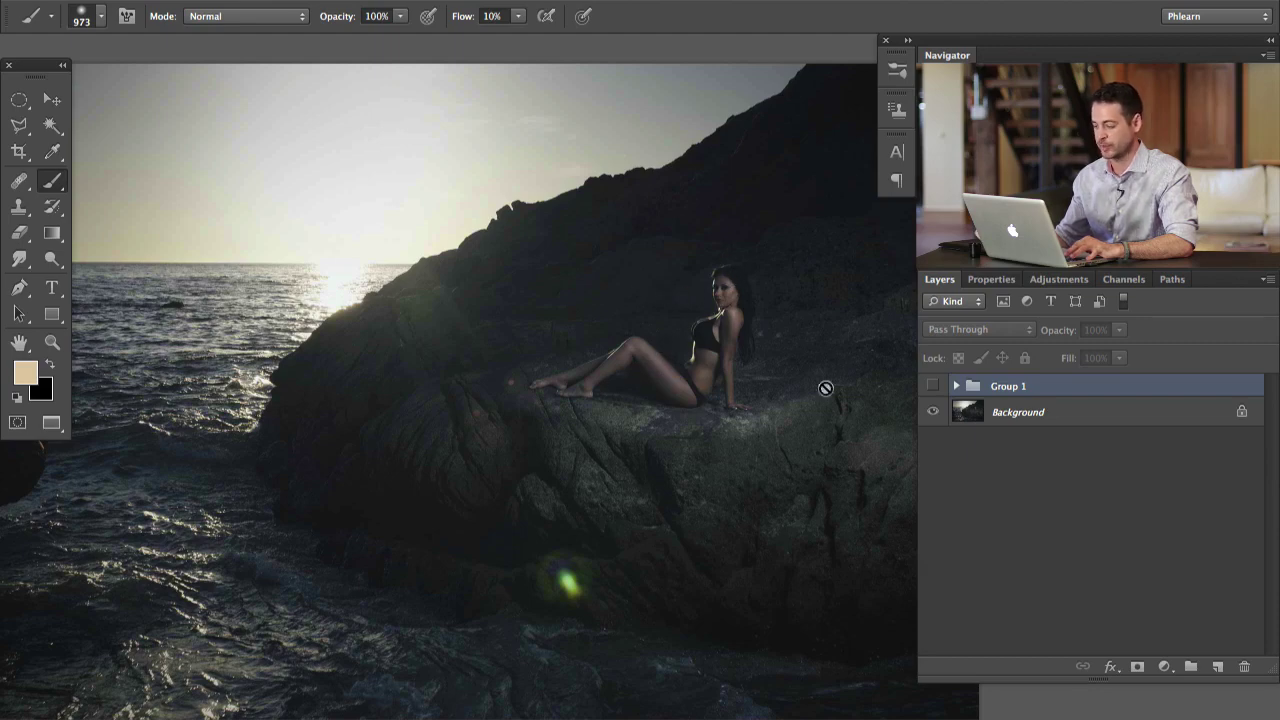
left_click(933, 386)
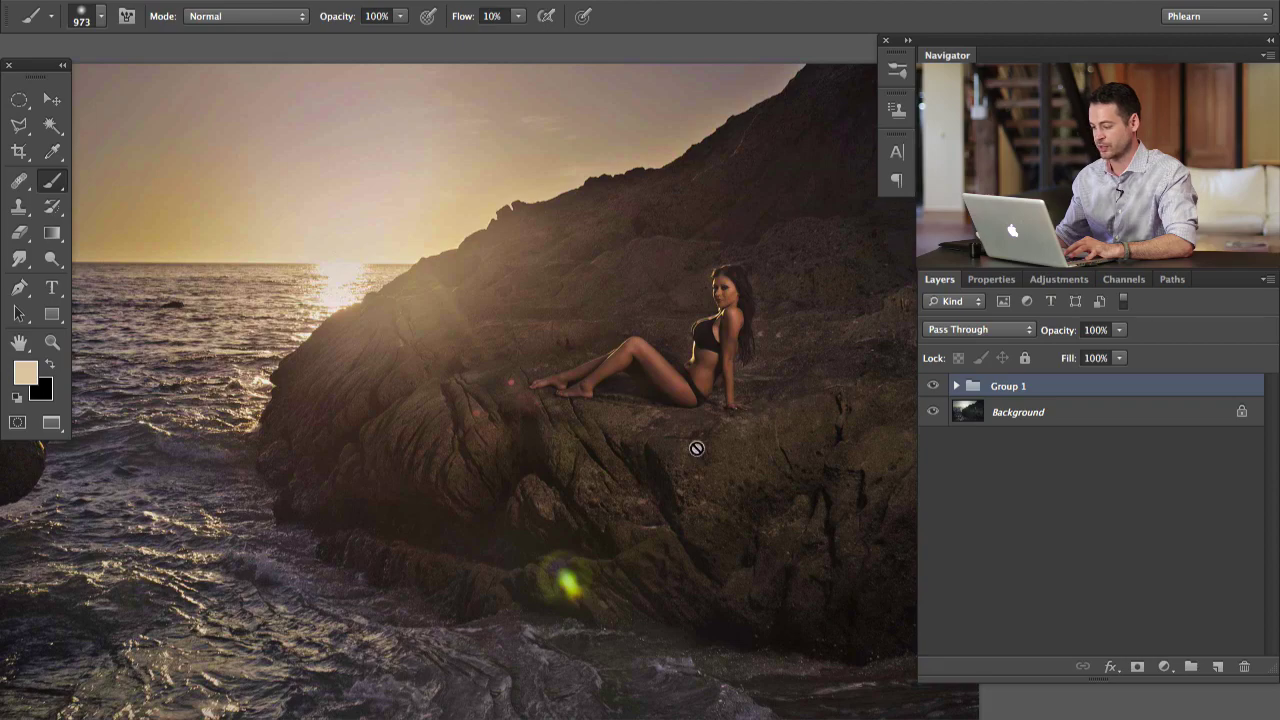
left_click(930, 386)
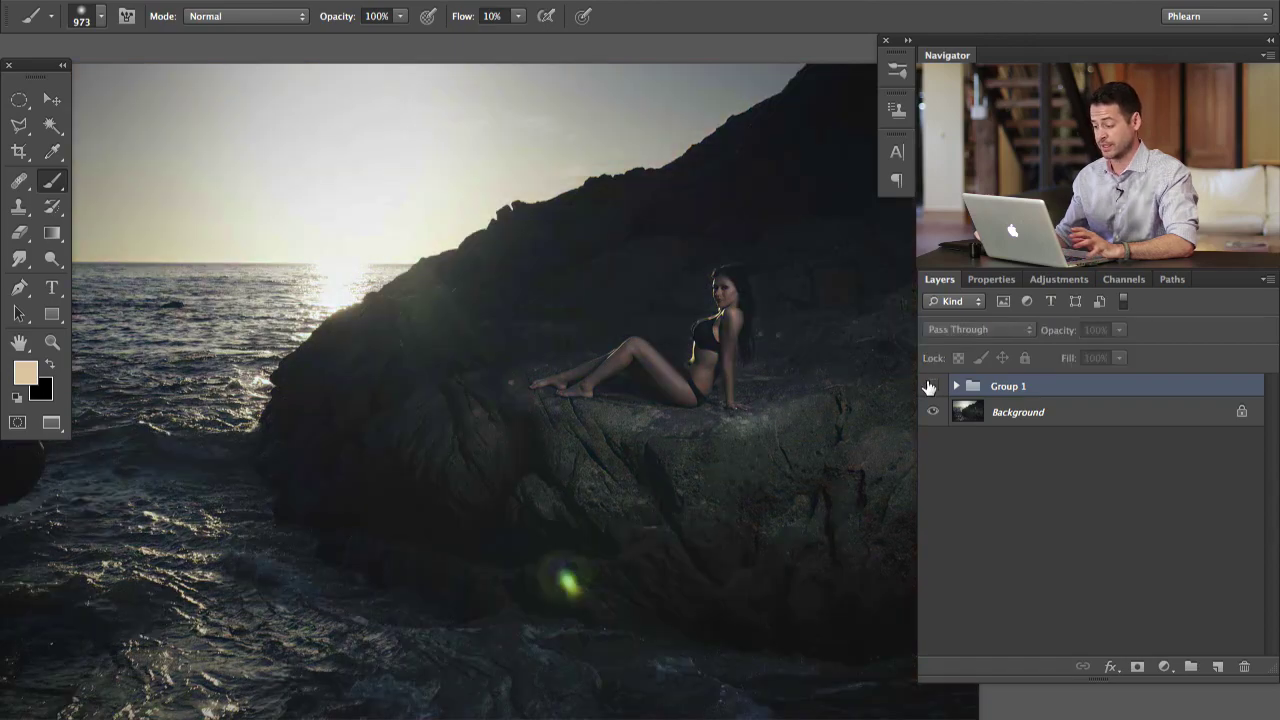
left_click(931, 386)
left_click(931, 386)
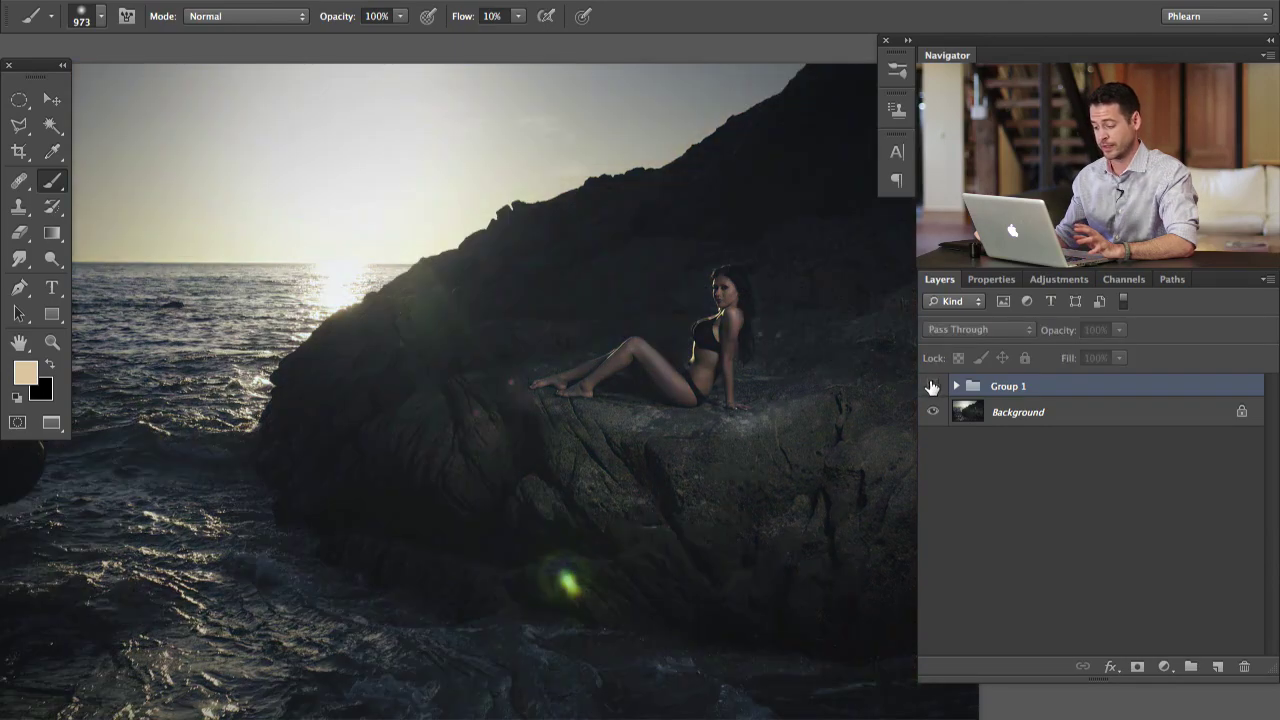
left_click(932, 387)
left_click(932, 387)
left_click(932, 387)
left_click(932, 387)
left_click(932, 388)
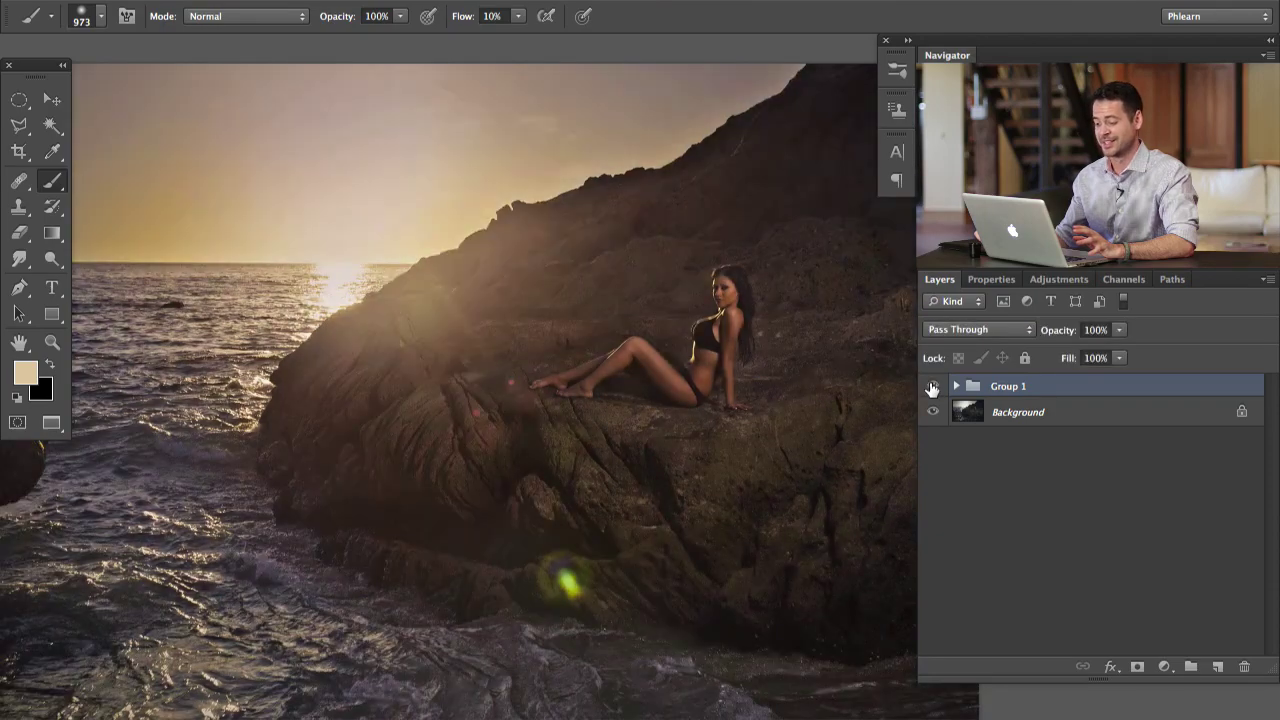
left_click(932, 388)
left_click(932, 388)
left_click_drag(640, 423, 680, 434)
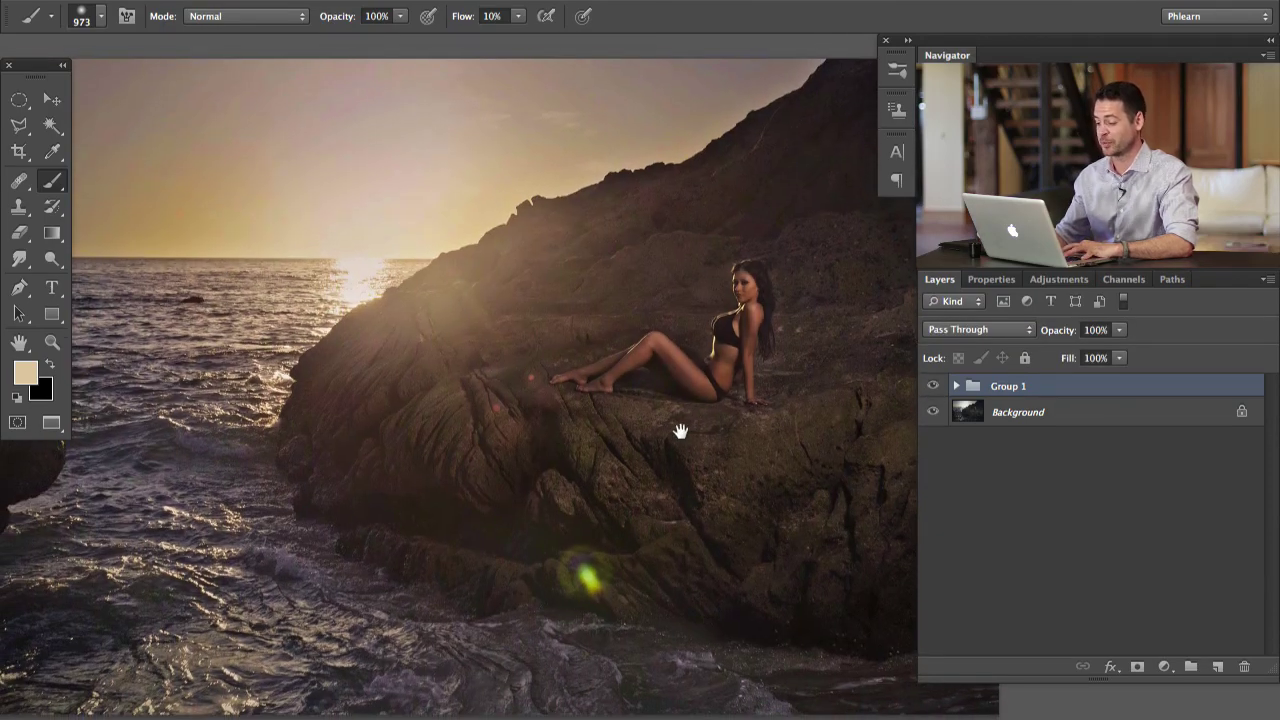